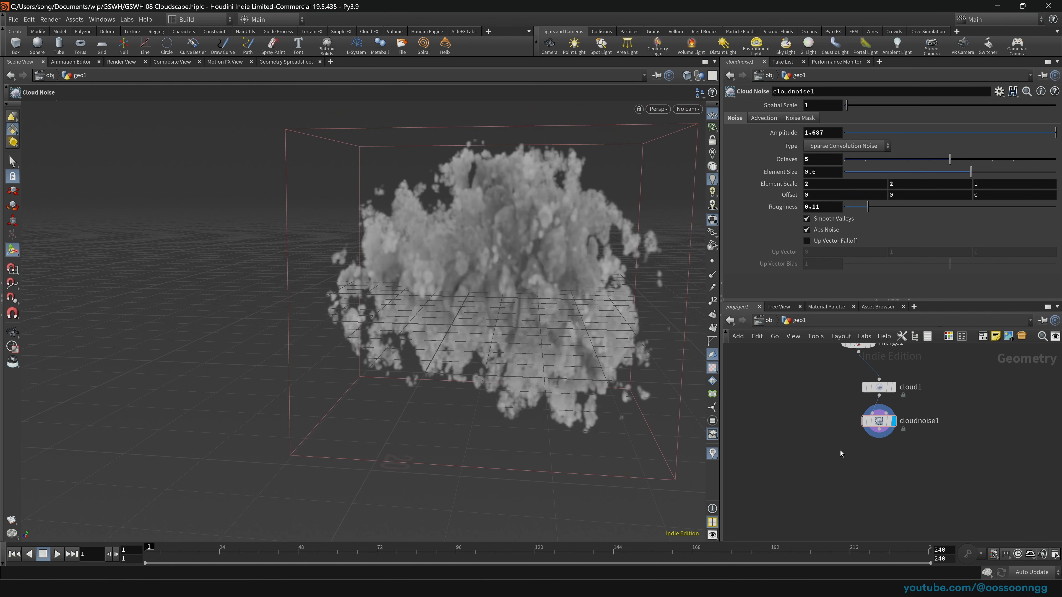
Set the third Element Scale component of the cloudnoise1 node to 2
mouse_move(493, 314)
left_mouse_down("alt")
mouse_move(556, 255)
mouse_move(489, 314)
left_mouse_up("alt")
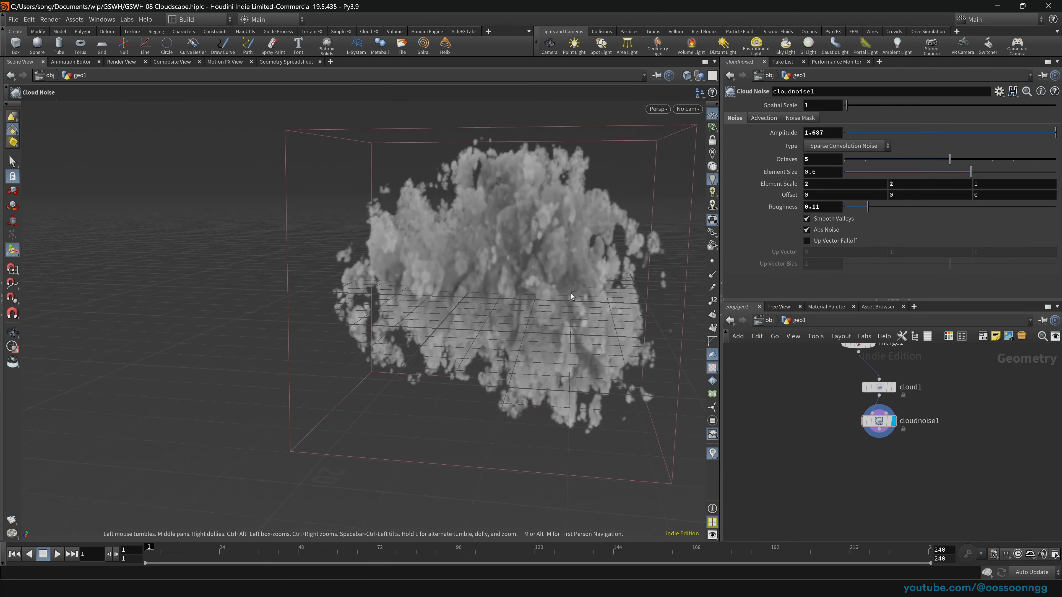
double_click(1000, 184)
type("2")
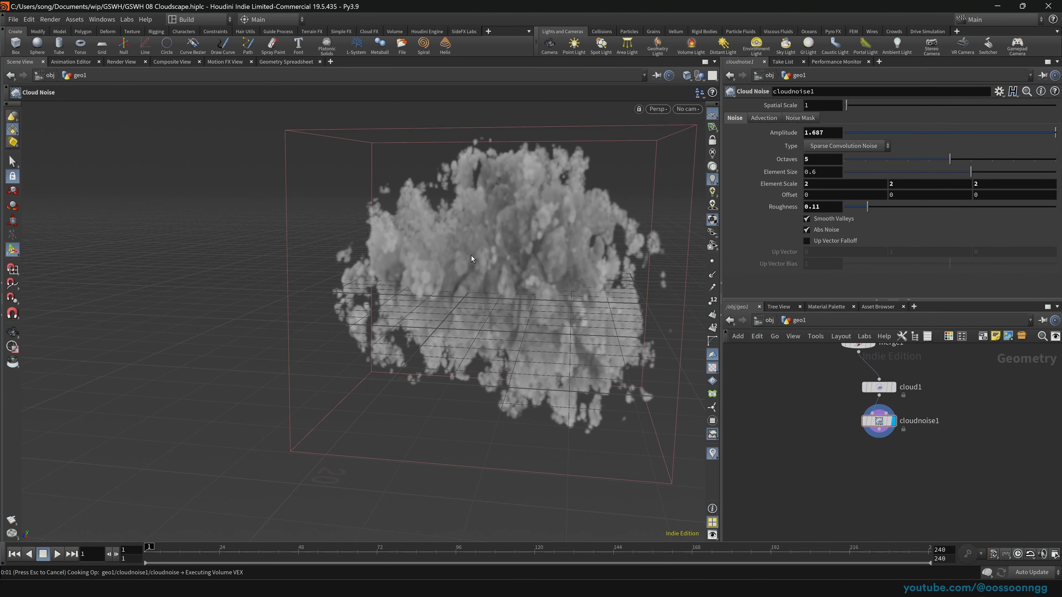
left_click_drag(474, 258, 455, 283, "alt")
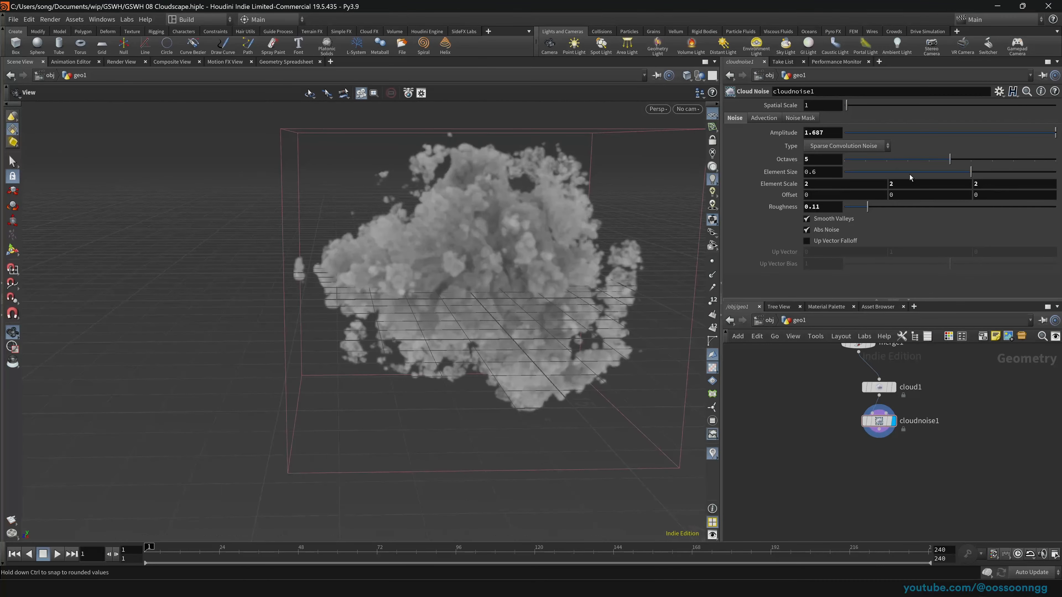
Set the cloudnoise1 Amplitude to 1.9 and its Element Size to 0.893
left_click_drag(812, 132, 858, 141)
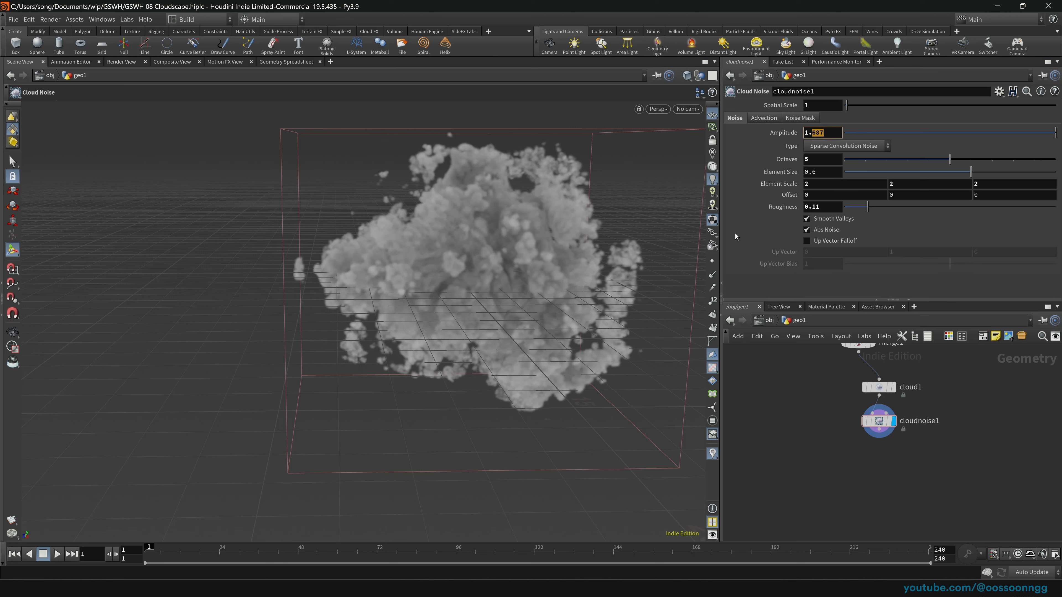
type("9")
key("Return")
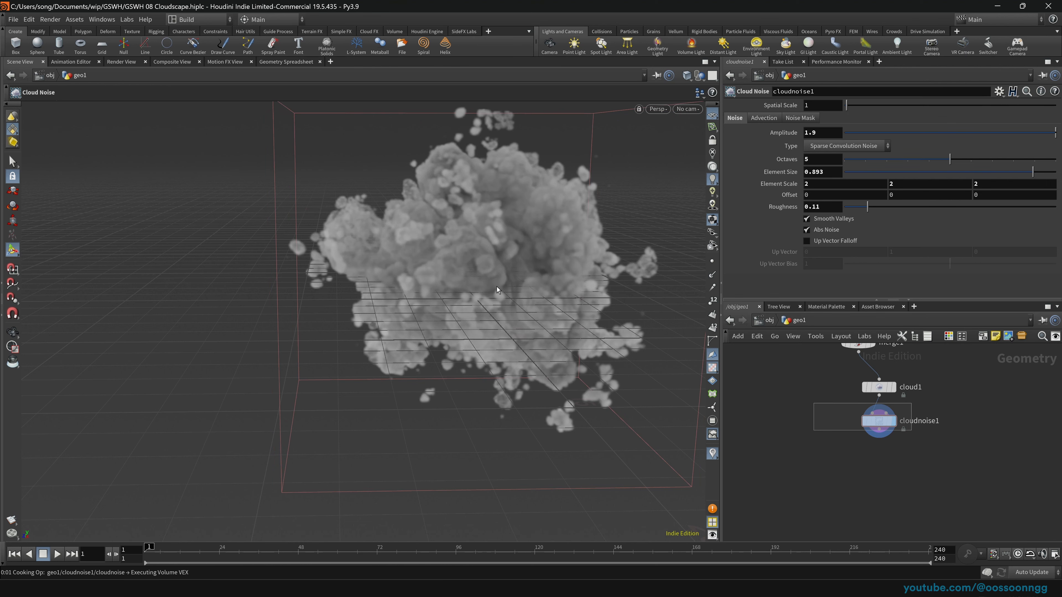
key("Escape")
left_click_drag(497, 289, 539, 299)
key("Return")
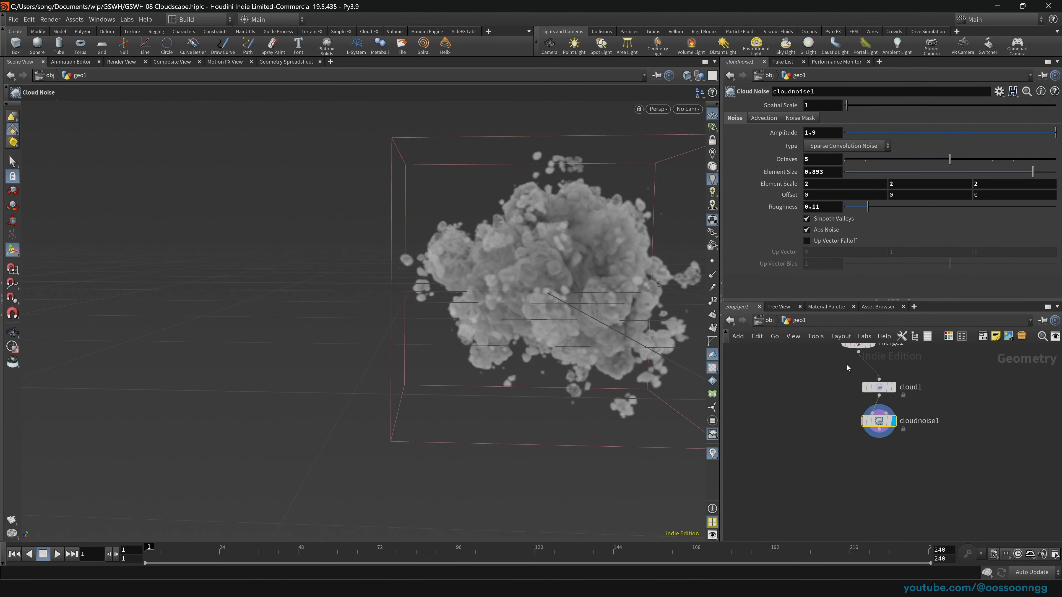
Duplicate the sphere2 node beside the original, and show merge1 in the viewport with both its display and template flags on
middle_click_drag(985, 366, 920, 451)
left_click_drag(848, 406, 844, 375)
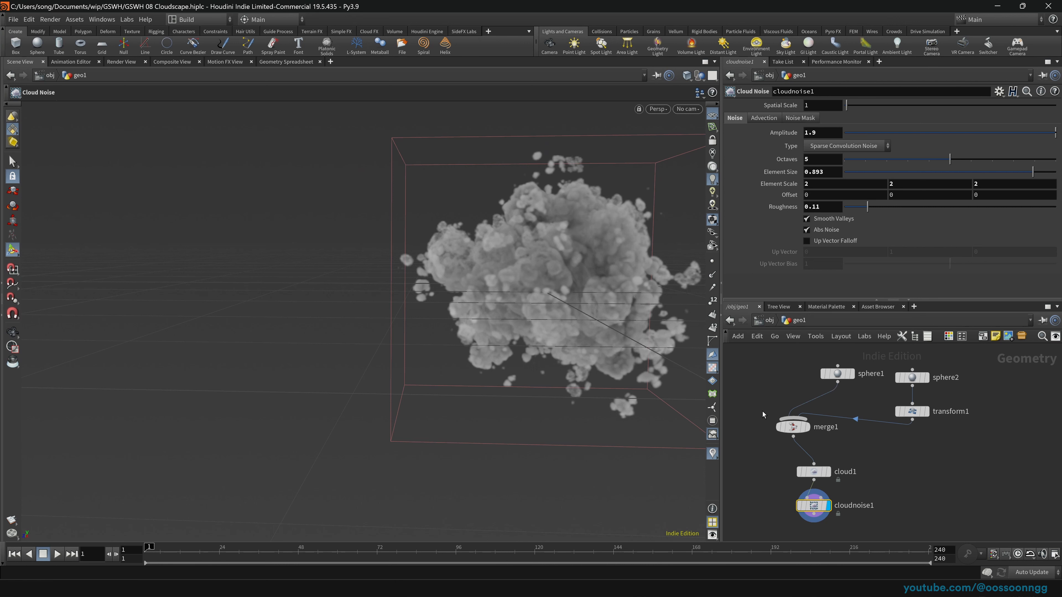
left_click_drag(793, 426, 804, 435)
left_click_drag(913, 379, 1014, 398, "alt")
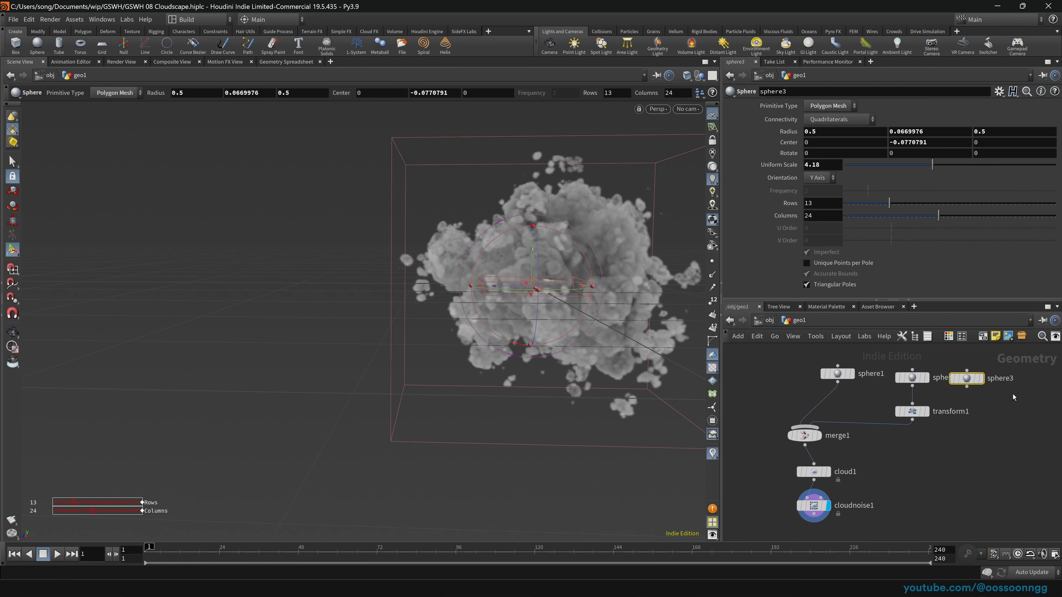
left_click(818, 436)
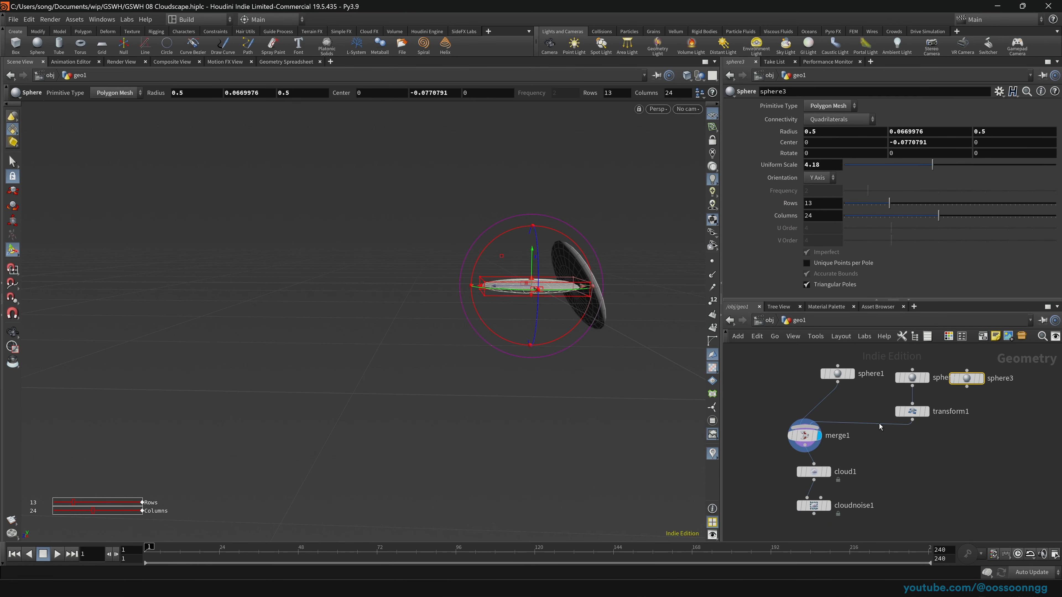
left_click(815, 436)
left_click_drag(966, 378, 971, 389)
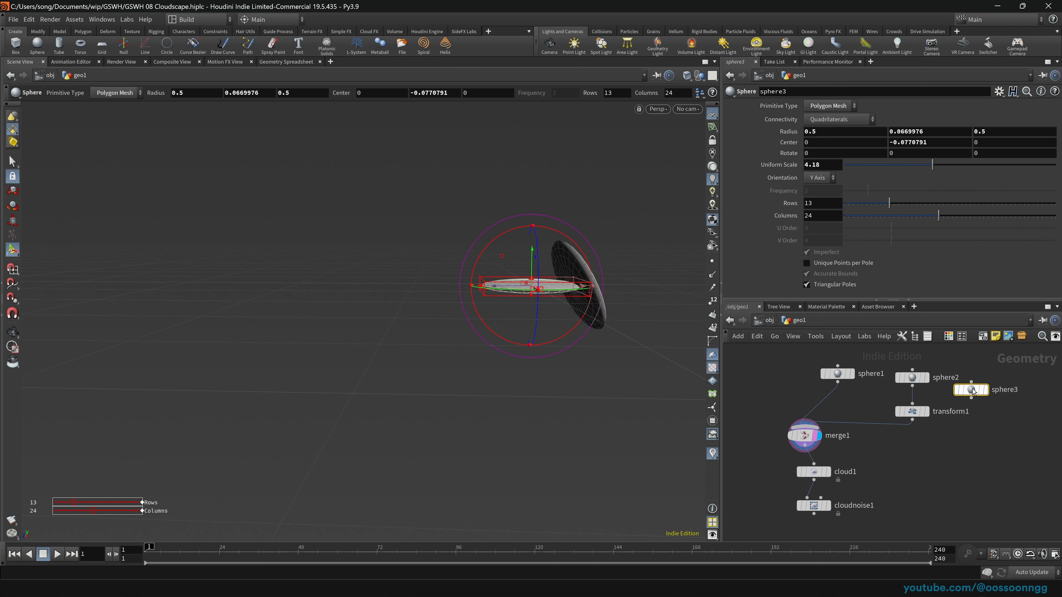
Stretch and move sphere3 into a long thin shape, radius about 0.15 × 0.037 × 1.91, centred near 1.46, -0.20, 5.90
left_click_drag(498, 298, 575, 379, "alt")
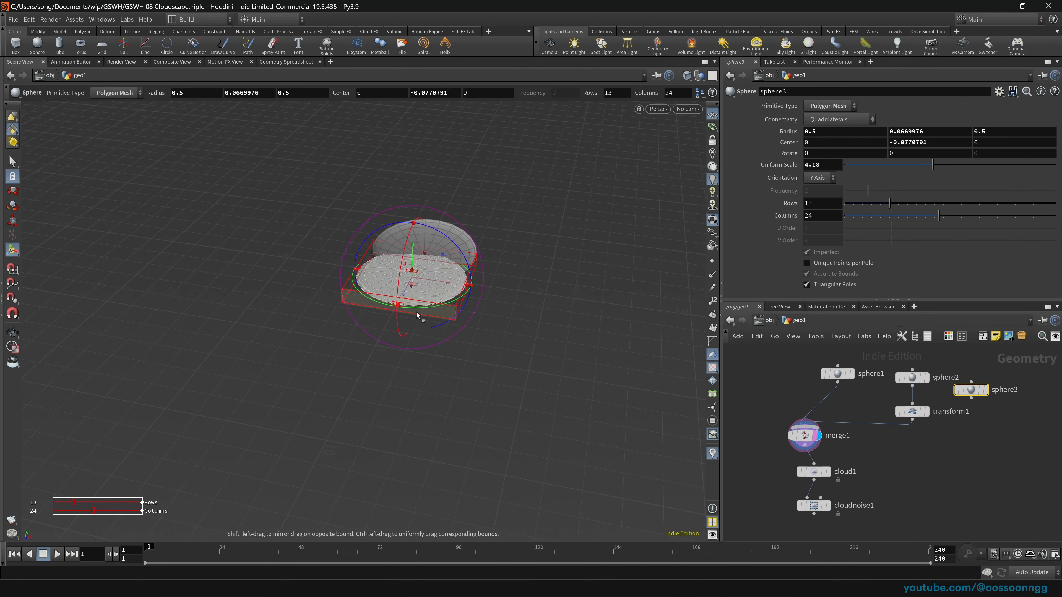
left_click_drag(418, 311, 389, 391)
key("ctrl+z")
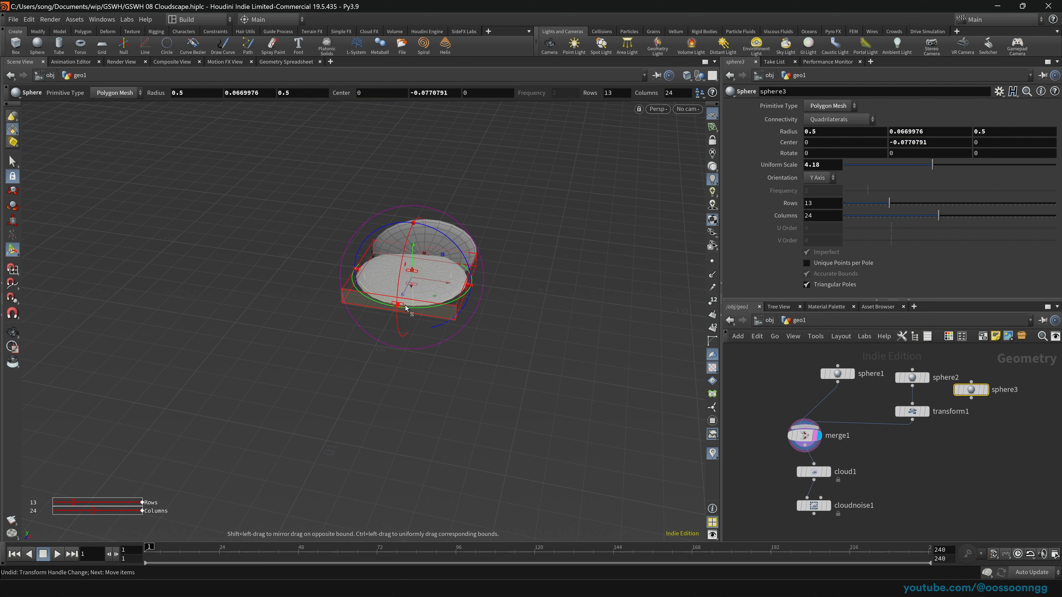
left_click_drag(400, 306, 273, 539)
left_click_drag(252, 364, 438, 348, "alt")
left_click_drag(594, 358, 418, 288)
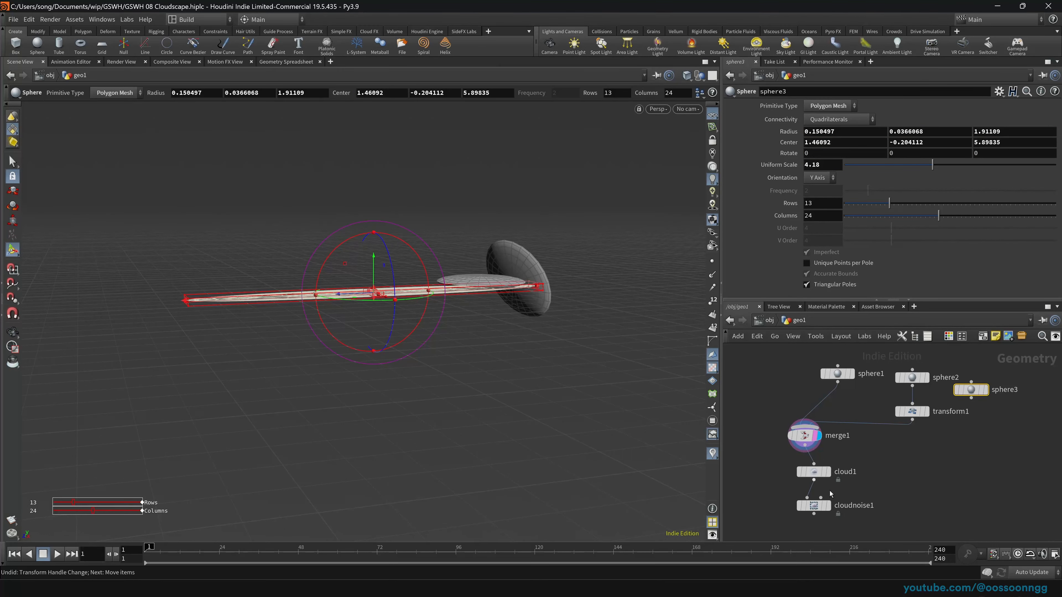
Display the cloudnoise1 result and connect sphere3 to the merge1 node
left_click(827, 505)
left_click(813, 506)
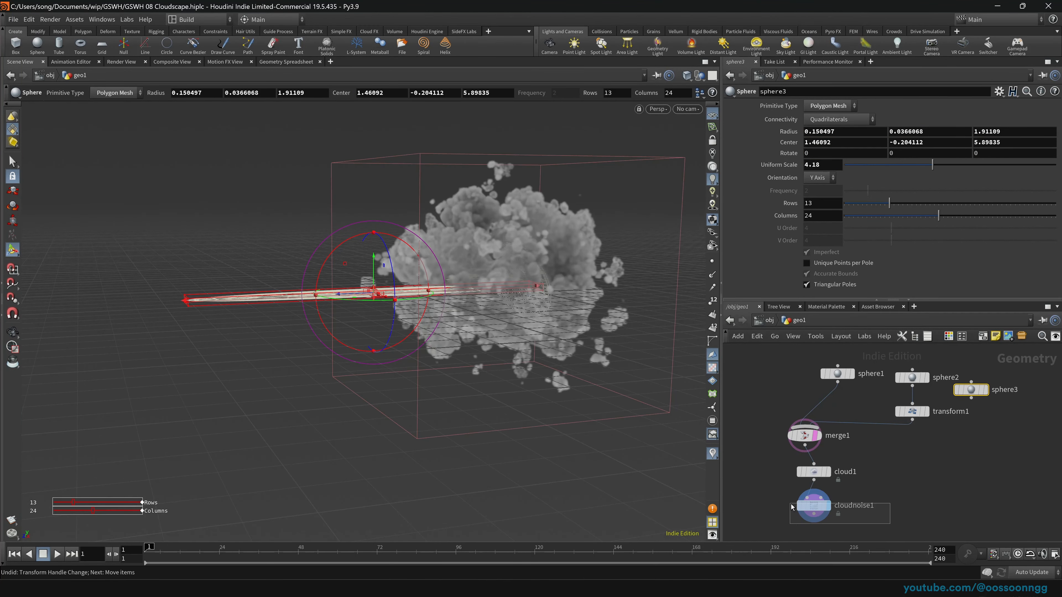
left_click_drag(970, 398, 816, 422)
left_click(810, 444)
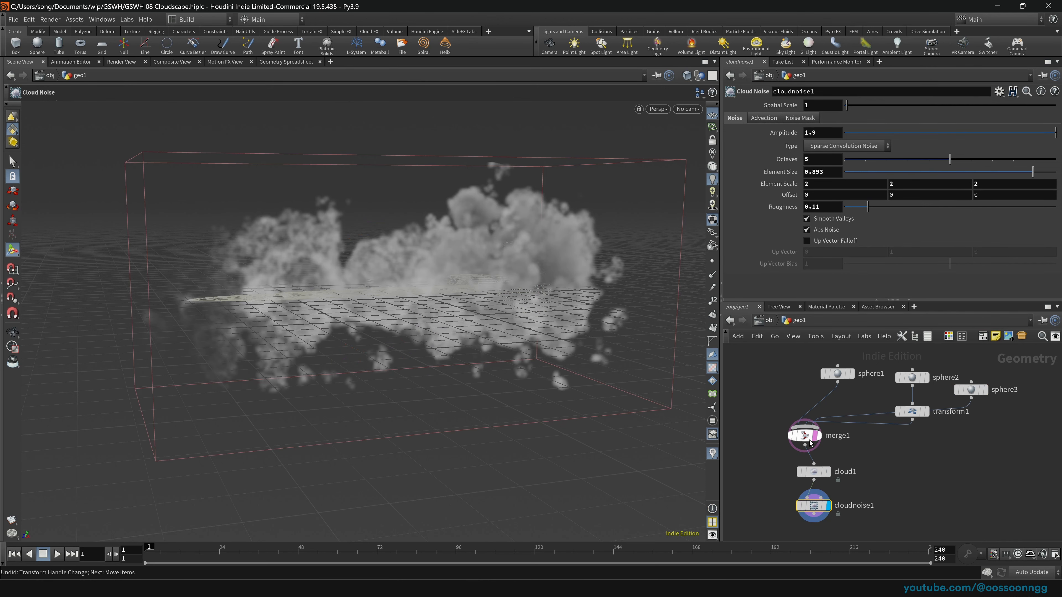
left_click_drag(431, 292, 460, 300, "alt")
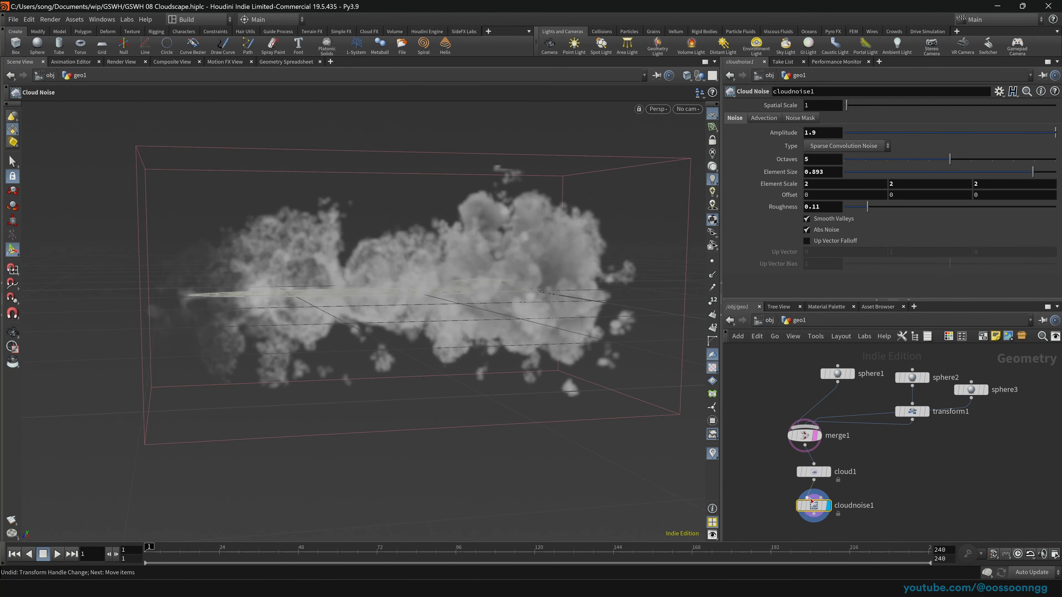
Move sphere3 clear of the other nodes and insert a Transform node between it and merge1
left_click_drag(971, 390, 1006, 427)
key("Tab")
type("trans")
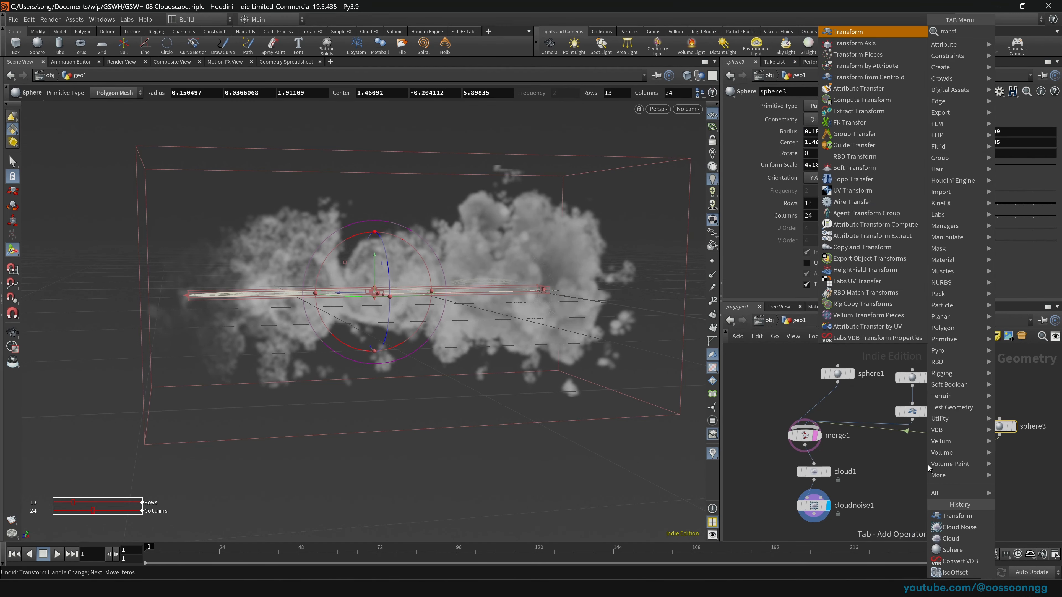
key("Return")
left_click(948, 438)
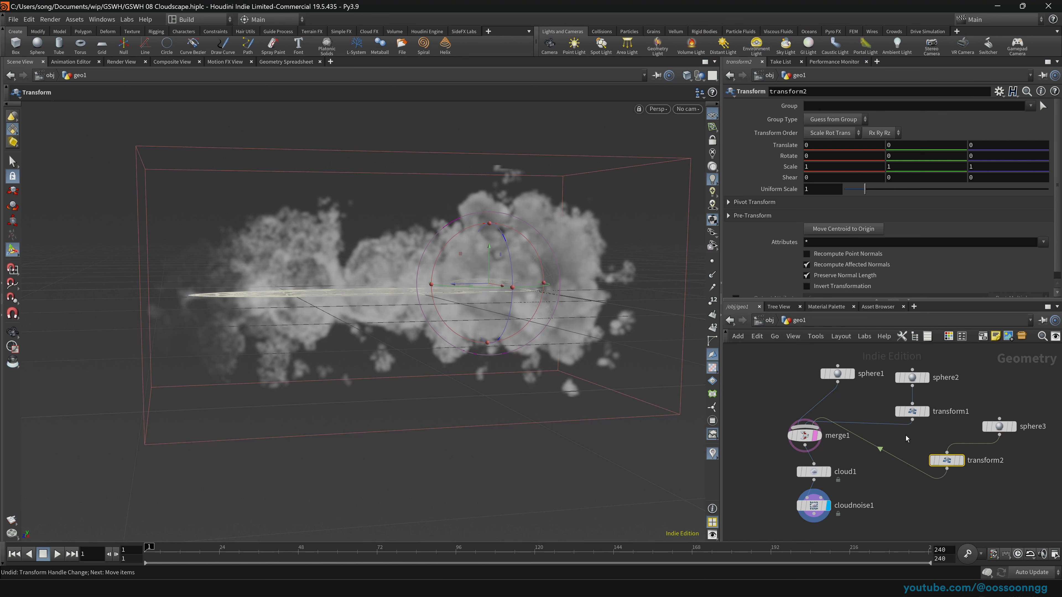
Save the scene and rotate the transform2 node about -8.2° around X
key("ctrl+s")
left_click_drag(454, 239, 459, 235)
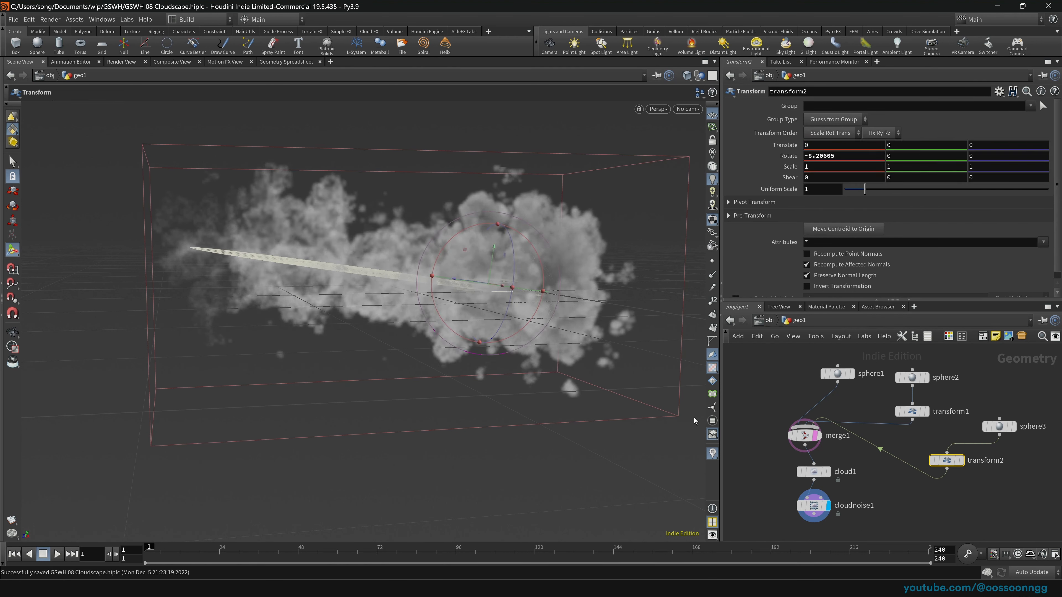
Select cloudnoise1 and turn off the template display of merge1
left_click(813, 506)
middle_click_drag(868, 526, 911, 473)
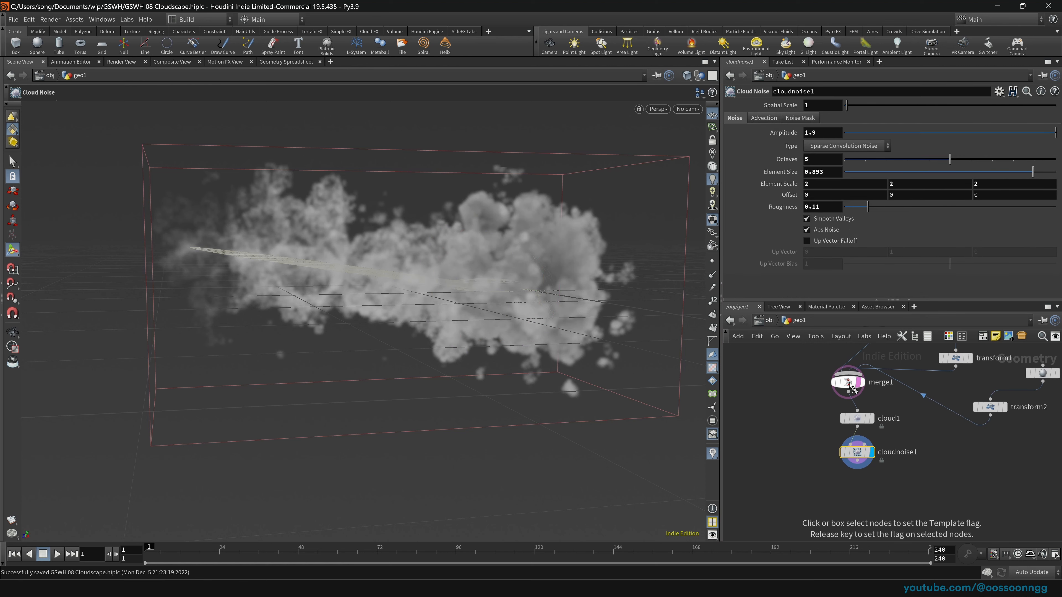
left_click_drag(414, 291, 463, 302, "alt")
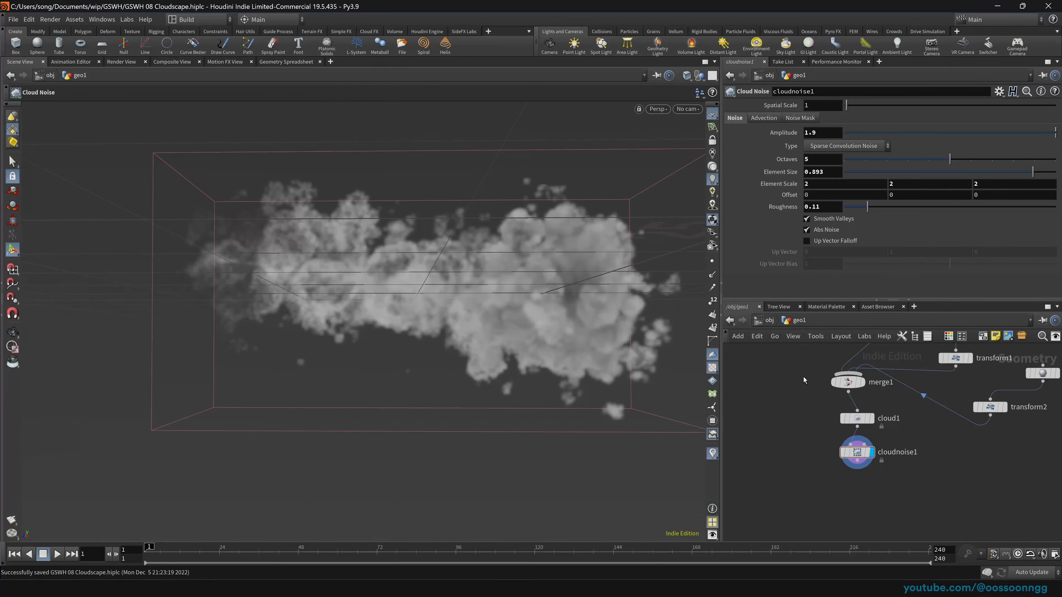
Add a Grid node in the empty area of the network beside the existing cloud nodes
scroll(792, 423, "down", 3)
middle_click_drag(766, 386, 826, 416)
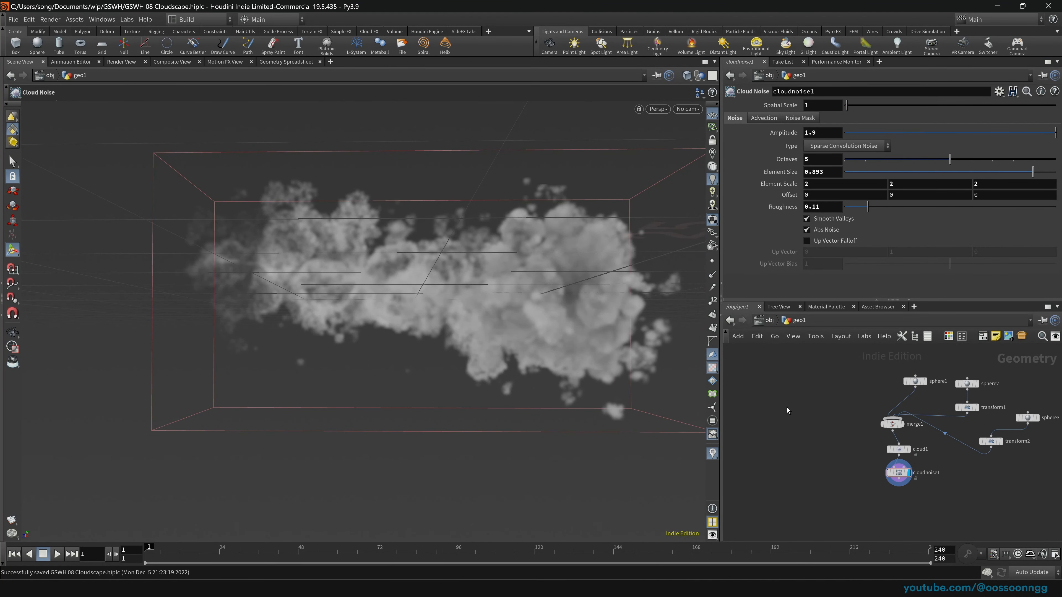
middle_click_drag(787, 408, 855, 404)
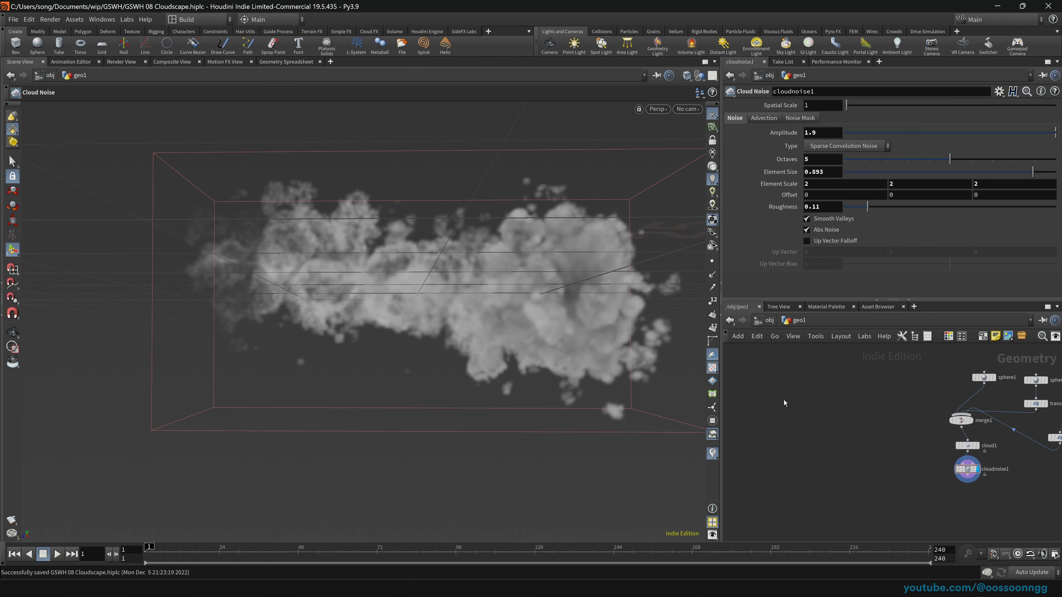
key("Tab")
type("grid")
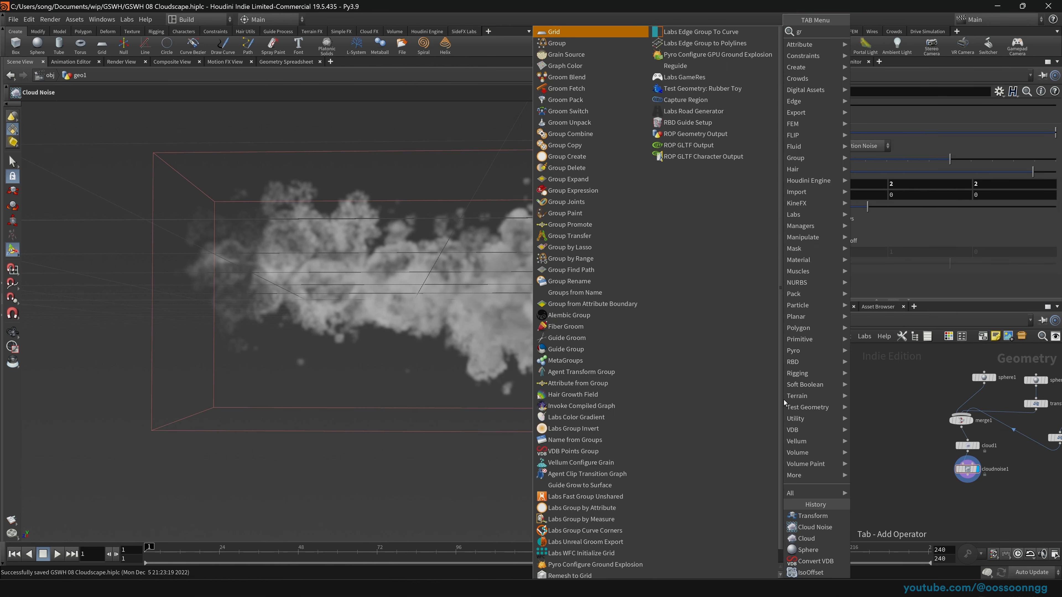
key("Return")
left_click(784, 400)
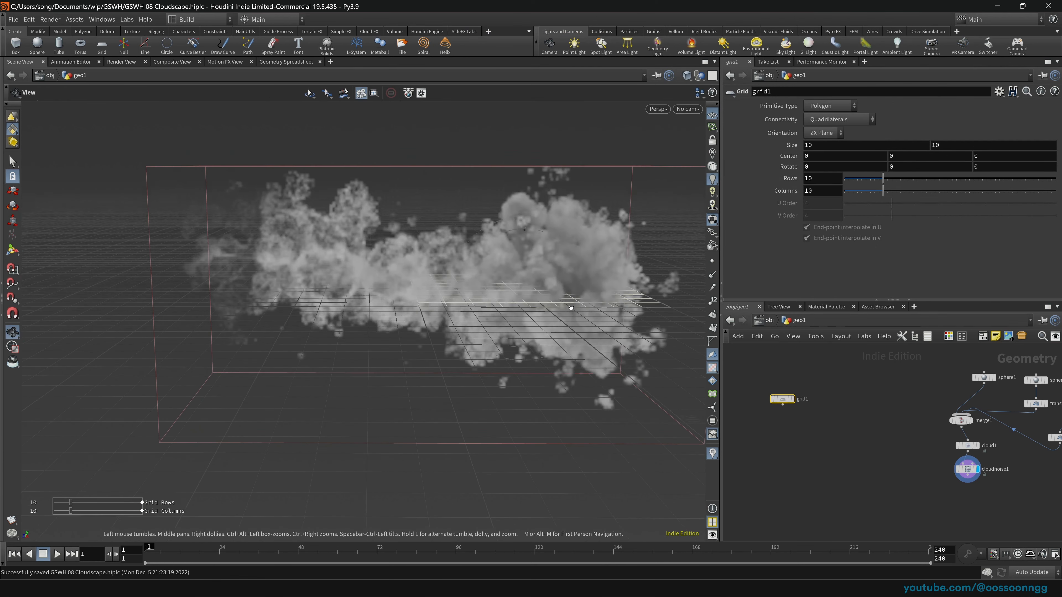
Display grid1 in the viewport and show merge1 as a template for reference
key("r")
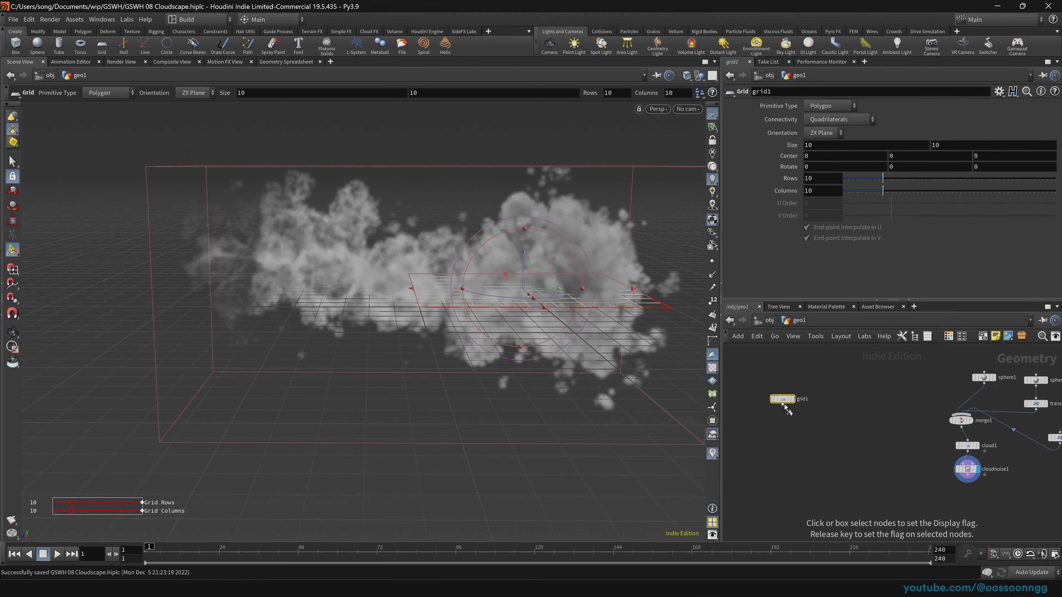
left_click(784, 401)
middle_click_drag(940, 435, 891, 434)
scroll(921, 427, "up", 3)
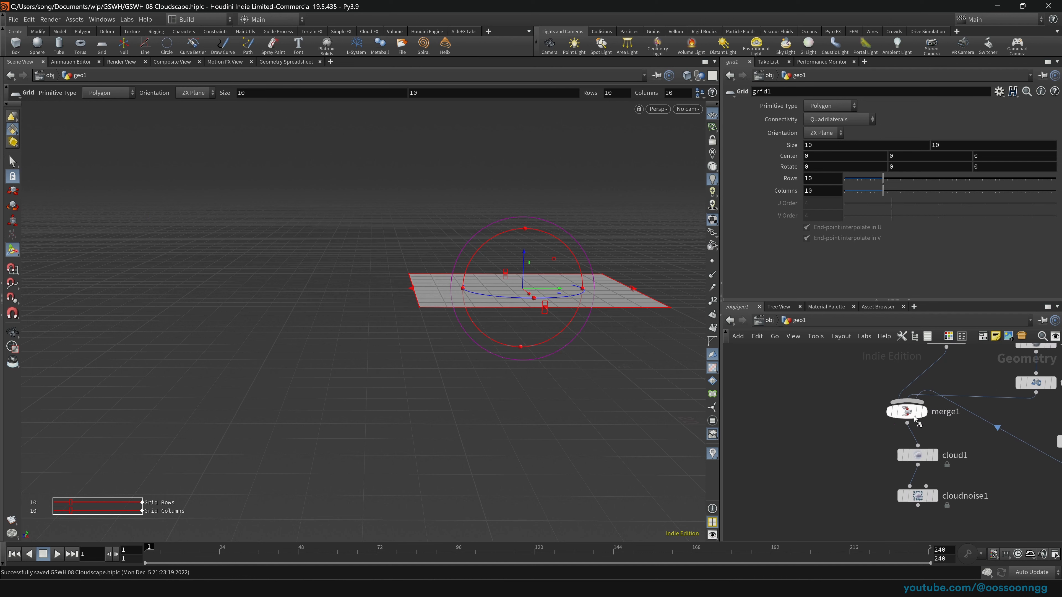
left_click(917, 415)
Append a PolyExtrude to grid1 with Output Back enabled and a distance of about 0.239
middle_click_drag(757, 414, 921, 467)
left_click_drag(925, 462, 740, 358)
key("Tab")
type("polyex")
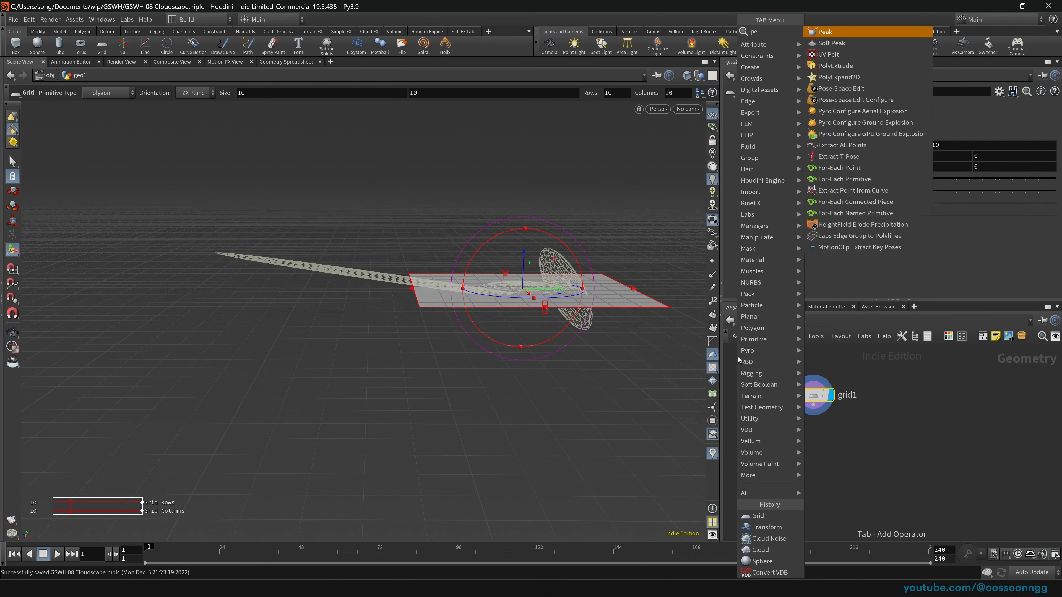
key("Return")
scroll(758, 281, "down", 2)
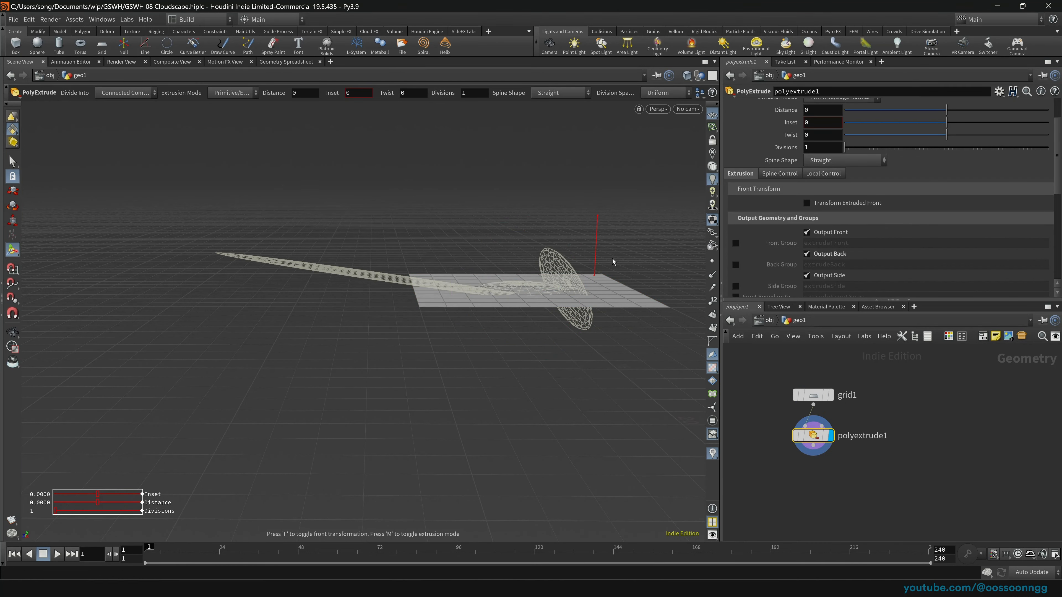
left_click_drag(597, 250, 598, 245)
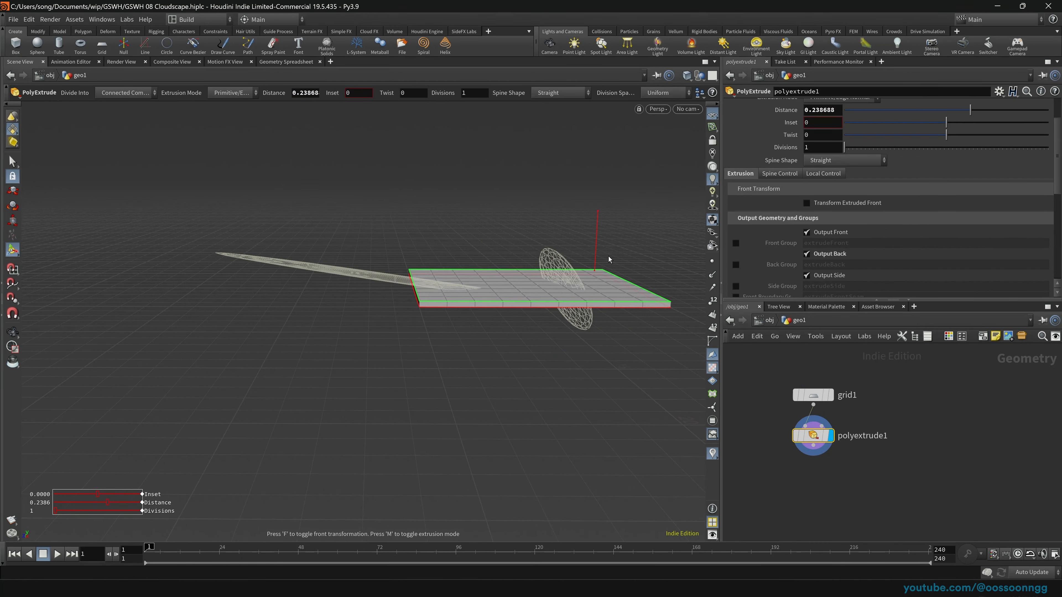
Append a Cloud node after polyextrude1
left_click_drag(895, 474, 801, 420)
key("Tab")
type("cloud")
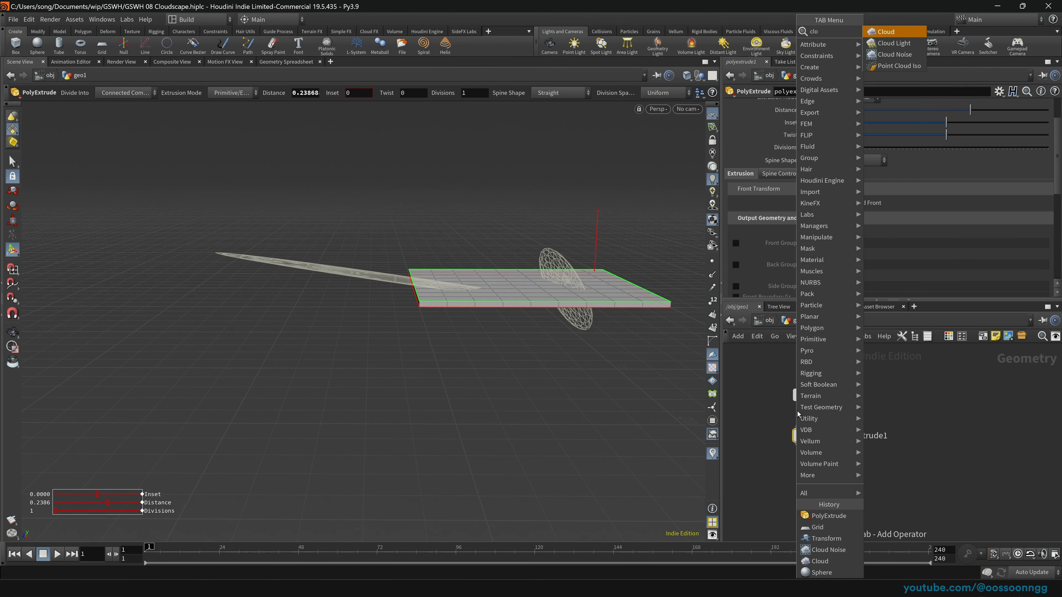
key("Return")
key("Return")
Append a Cloud Noise node after cloud2 and display it
key("Tab")
type("cloud")
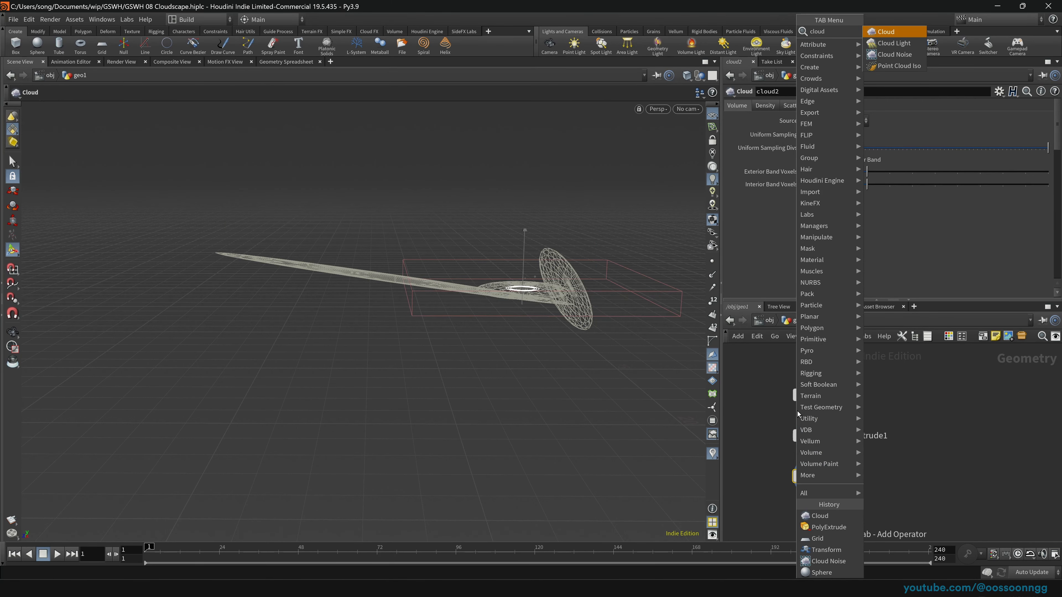
key("Down")
key("Down")
key("Return")
key("Return")
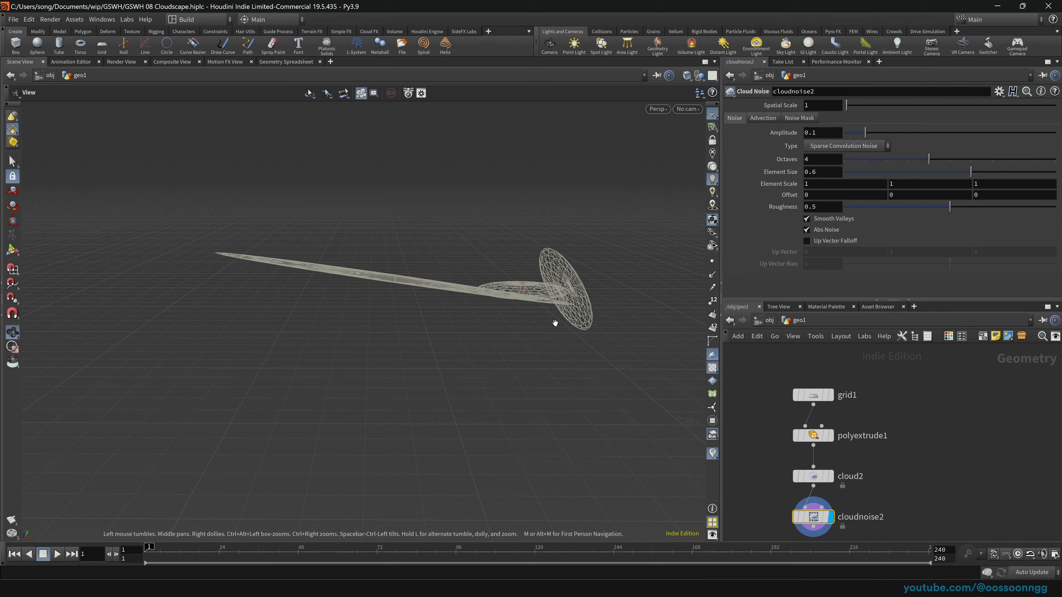
Set the Uniform Sampling Divs of cloud2 to 50 and open the parameters of cloudnoise2
left_click(813, 476)
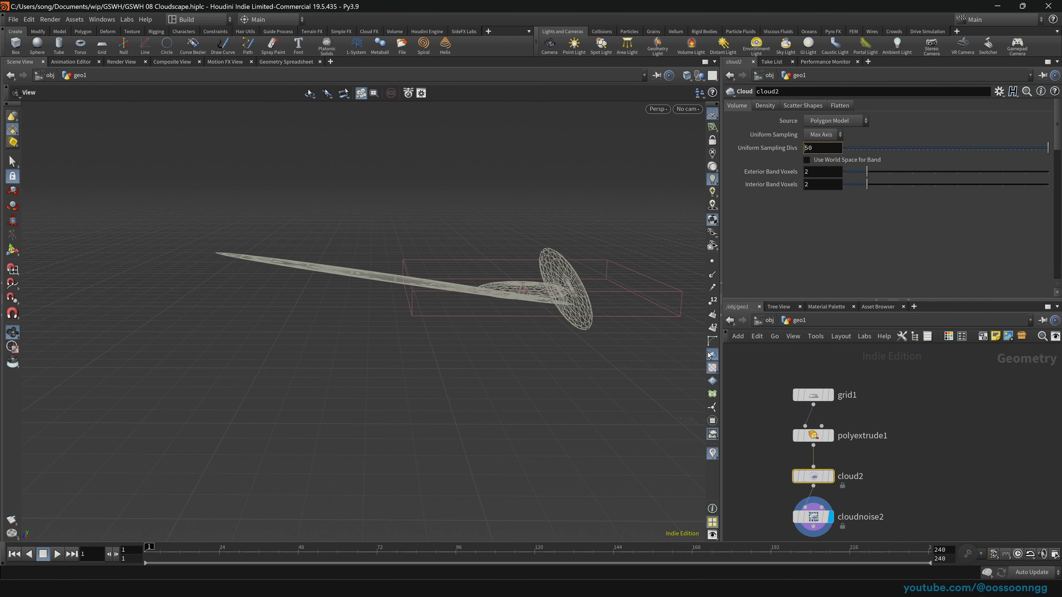
key("Return")
left_click_drag(505, 251, 466, 268)
left_click(813, 517)
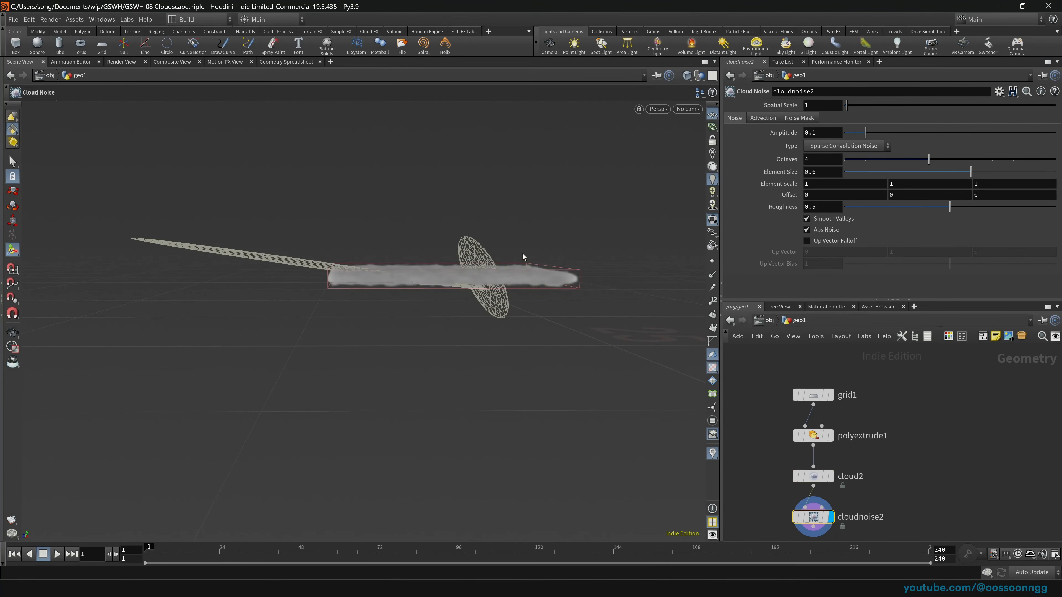
Set cloudnoise2's Amplitude to 0.52, Roughness to 0.203 and Element Size to 0.763, and save the scene
left_click(980, 131)
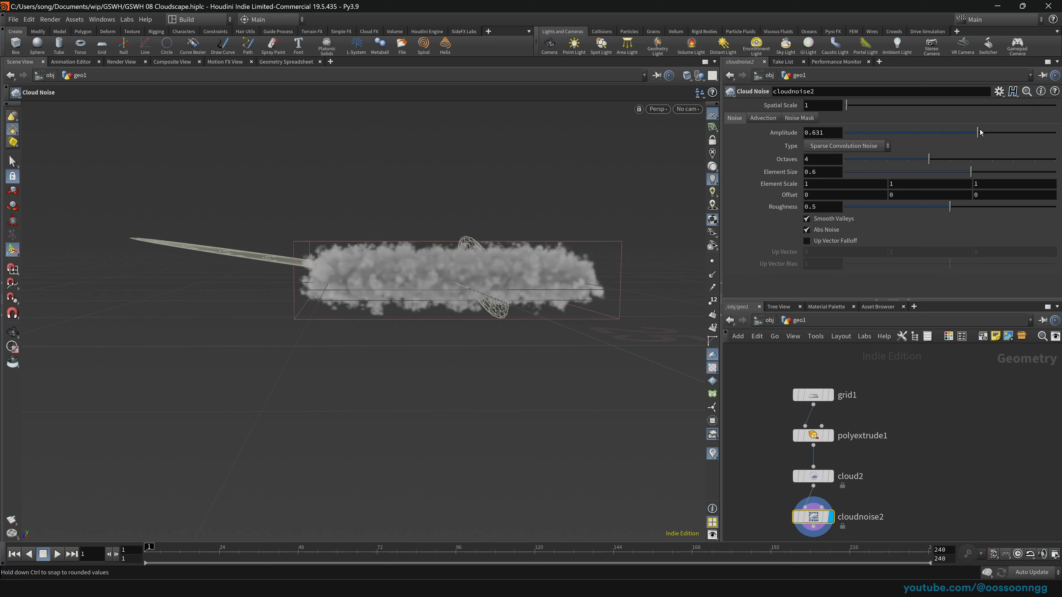
left_click_drag(956, 137, 954, 133)
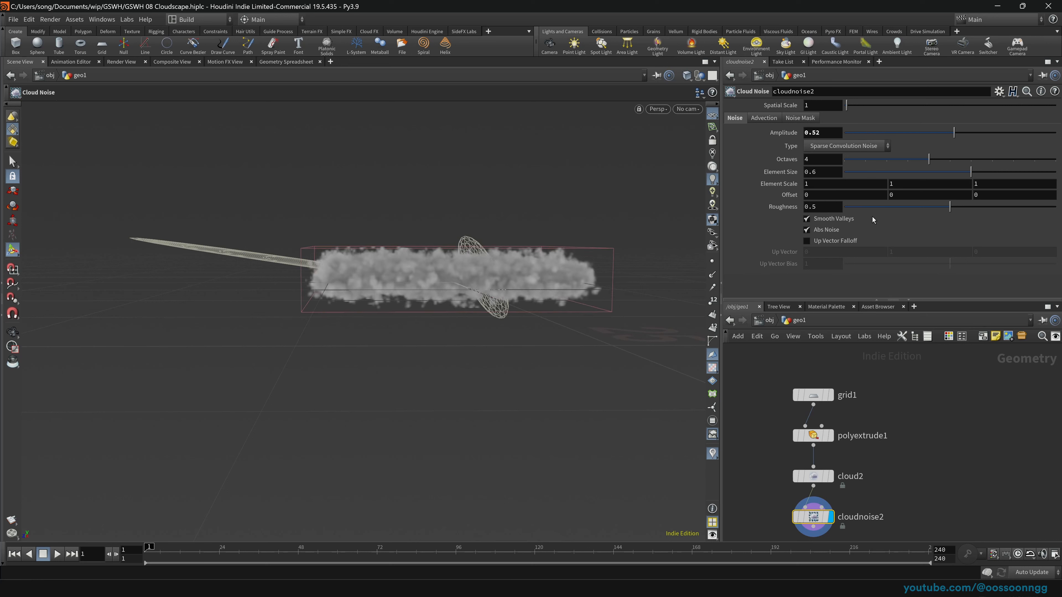
left_click_drag(890, 211, 889, 214)
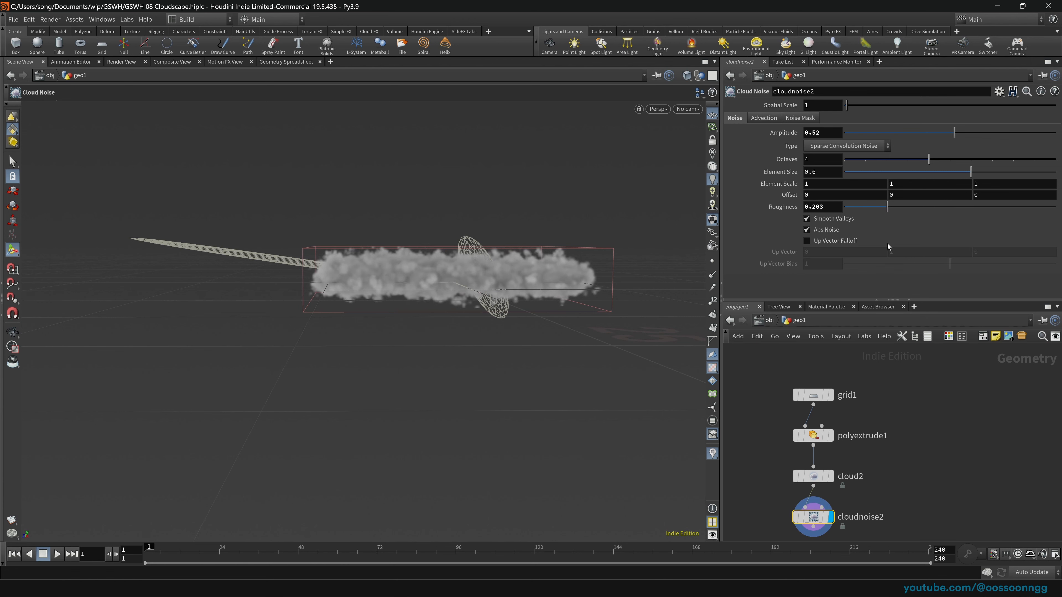
left_click(1007, 174)
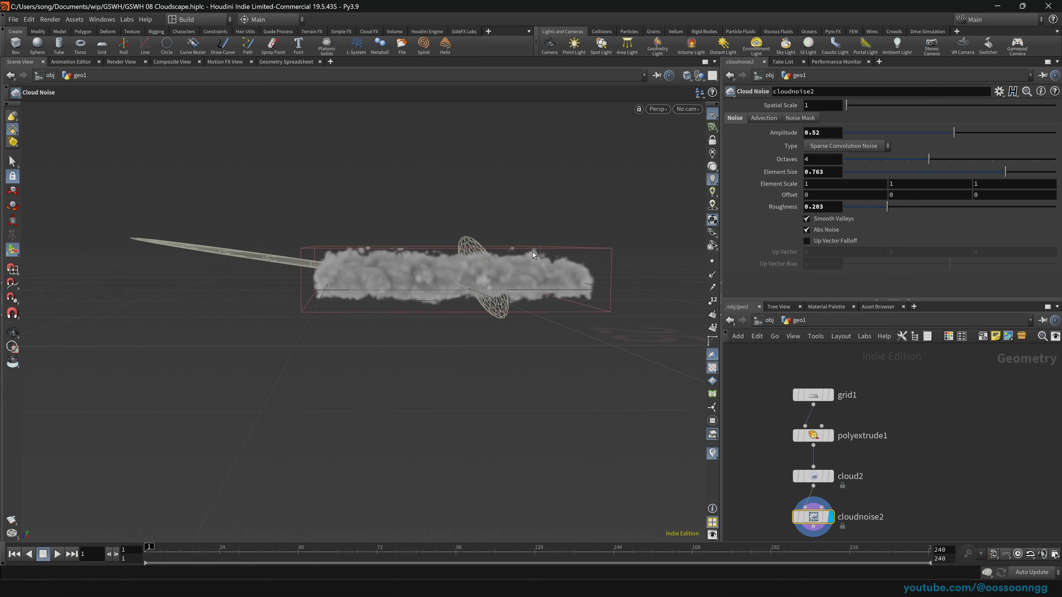
key("ctrl+s")
mouse_move(458, 275)
left_mouse_down("alt")
mouse_move(581, 257)
mouse_move(444, 326)
mouse_move(450, 289)
left_mouse_up("alt")
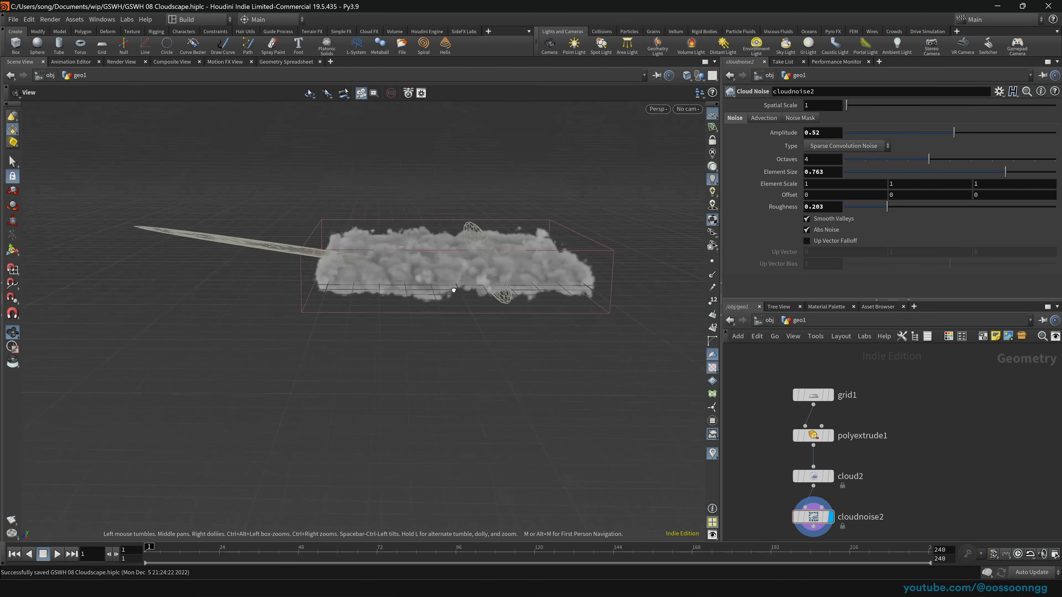
Move the four-node grid1 to cloudnoise2 chain farther away from the merged sphere network
scroll(955, 445, "down", 3)
middle_click_drag(956, 446, 907, 420)
left_click_drag(772, 382, 747, 439)
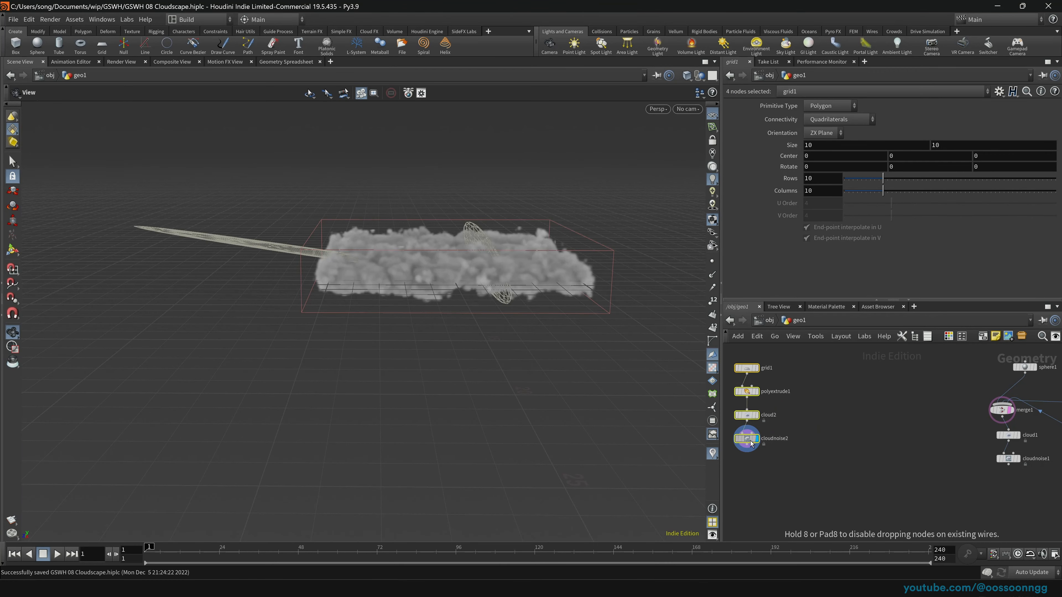
left_click(834, 399)
Add a second Grid node beside the grid1 chain and display it
scroll(853, 401, "up", 4)
key("Tab")
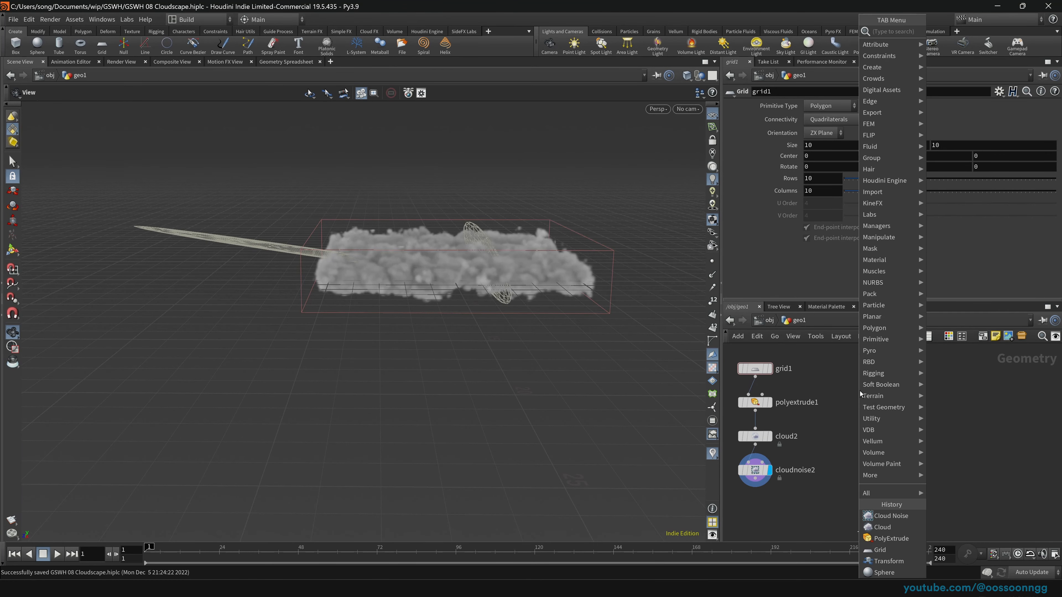
type("grid")
key("Return")
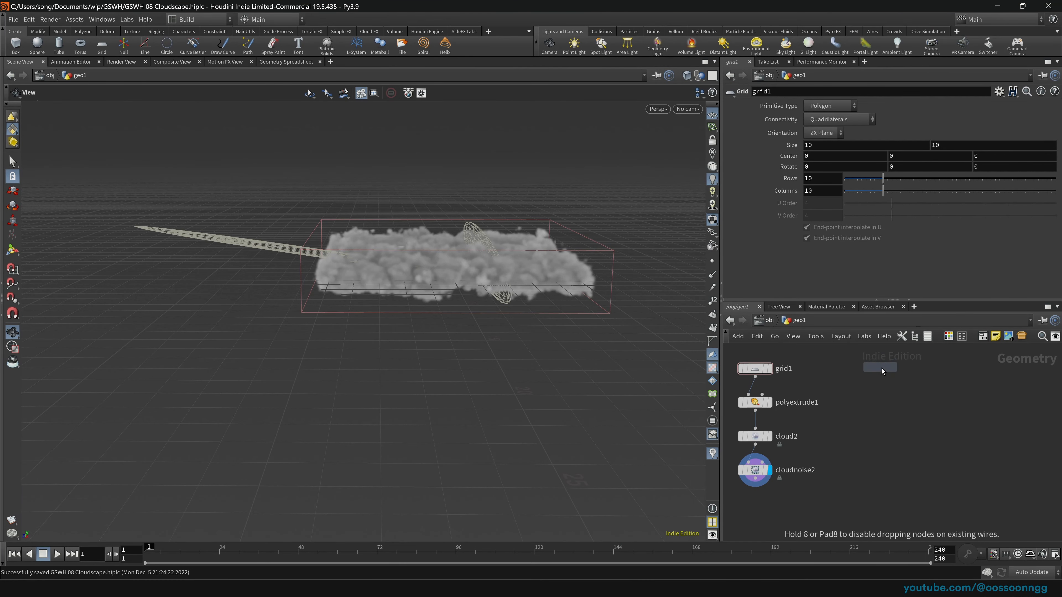
left_click(884, 370)
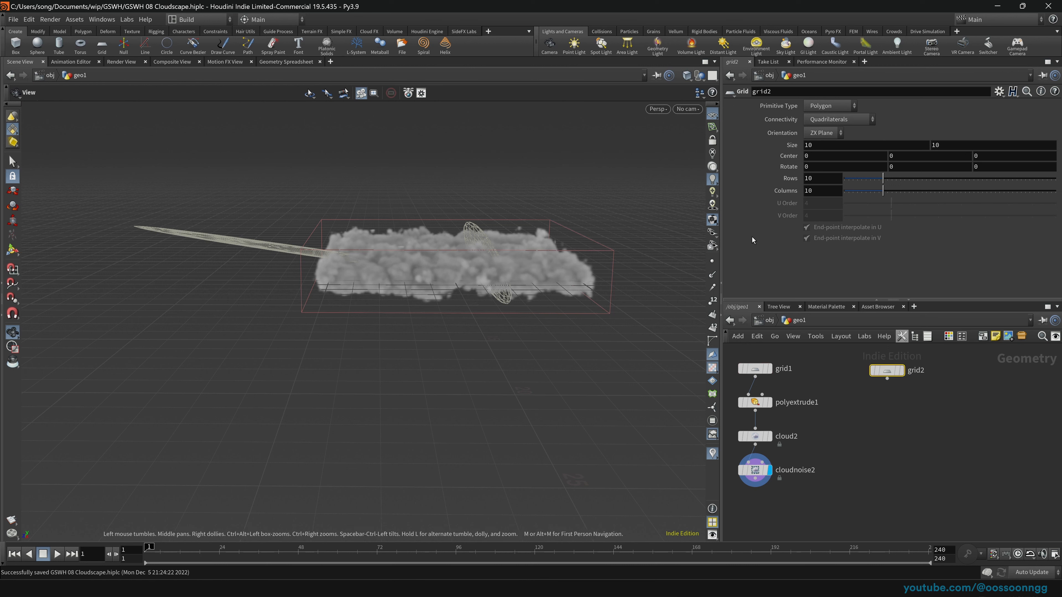
middle_click_drag(930, 452, 907, 464)
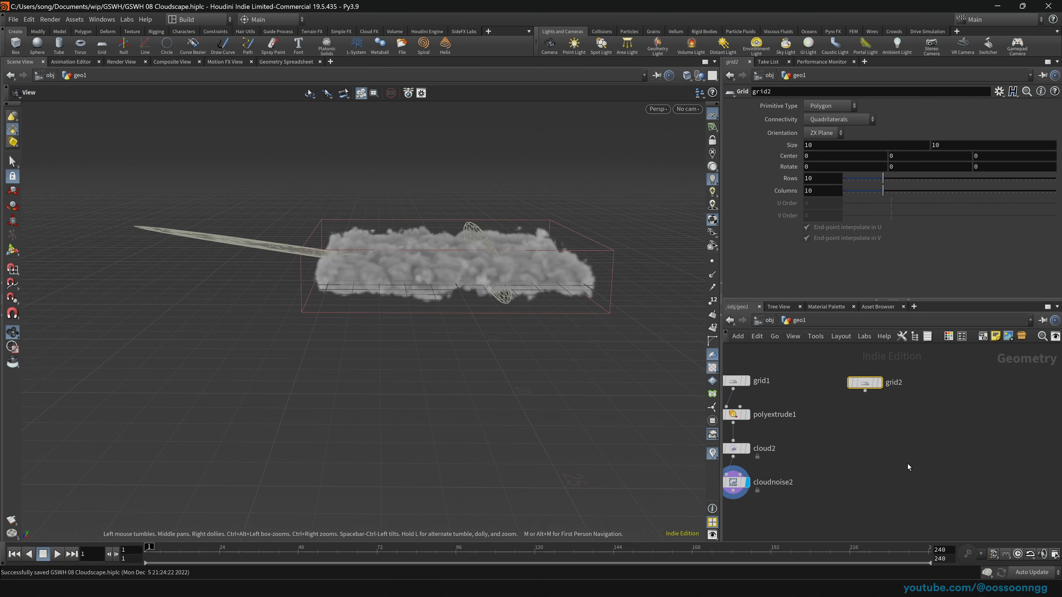
middle_click_drag(868, 448, 880, 448)
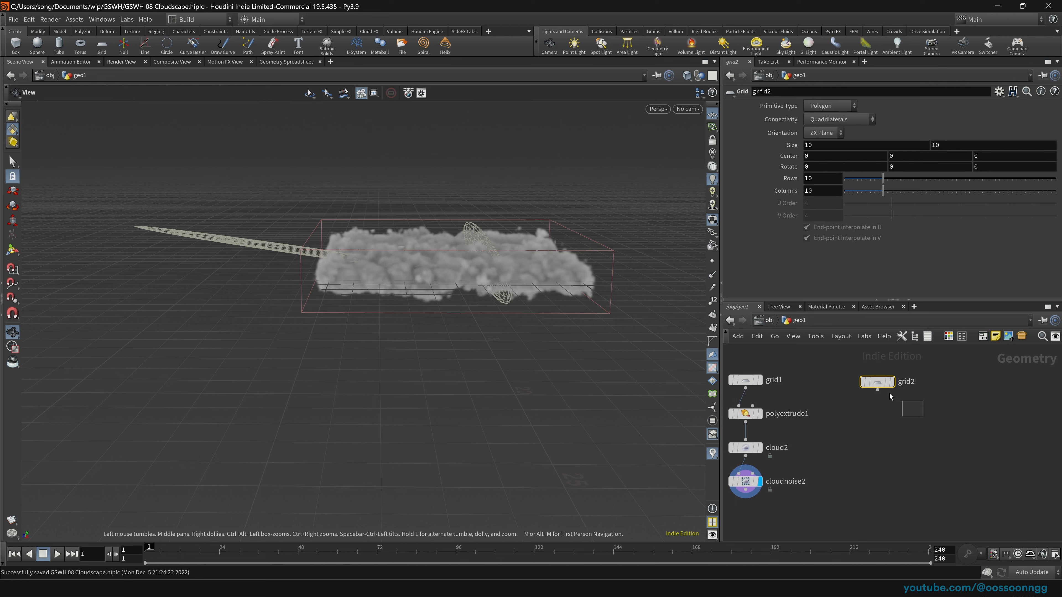
left_click(892, 381)
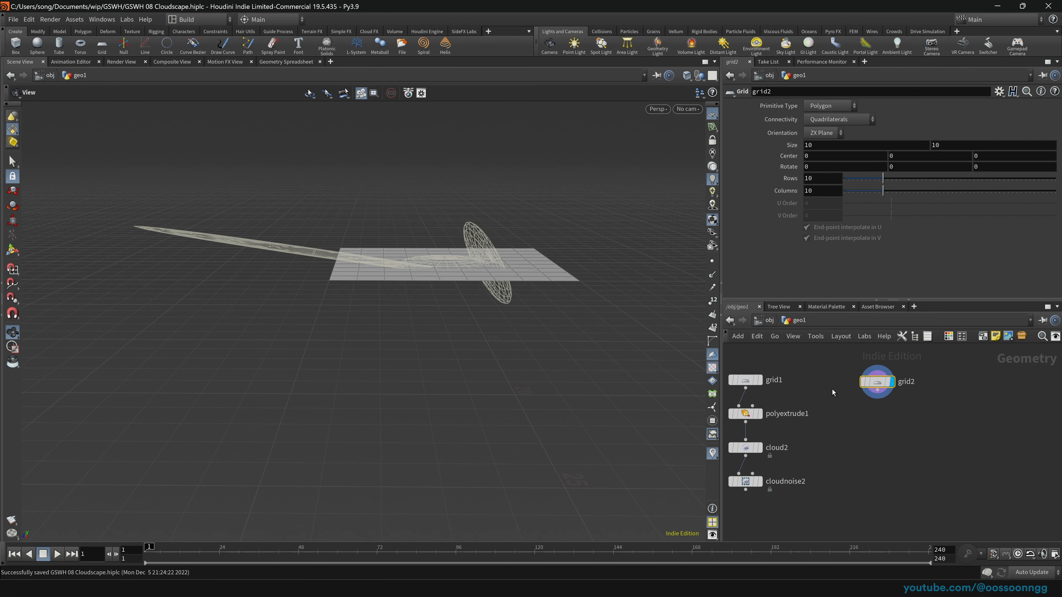
Append a Transform node to grid2 and set its Uniform Scale to 10
key("Tab")
type("transform")
key("Return")
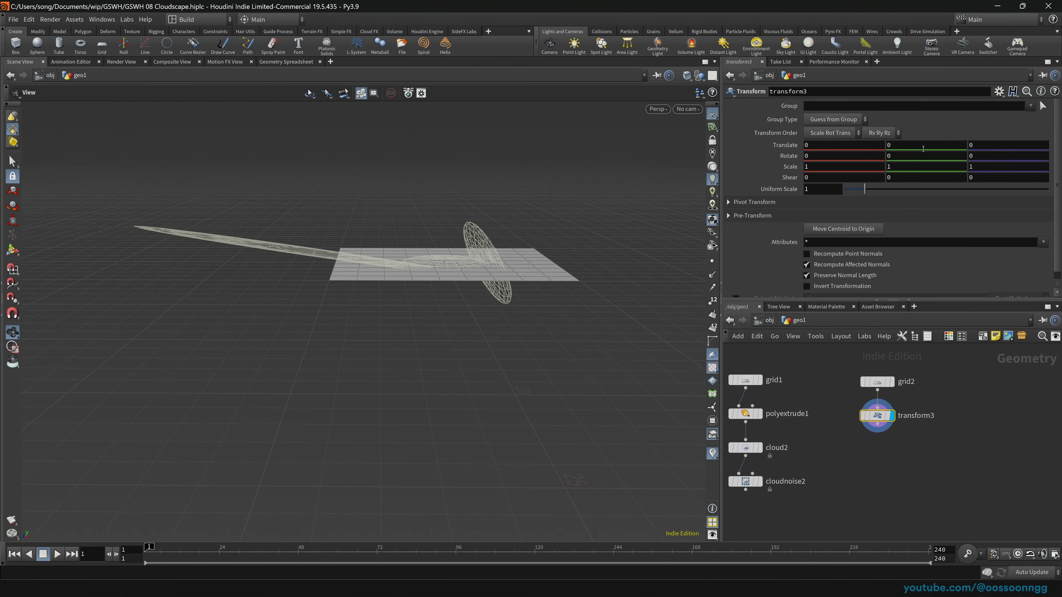
left_click_drag(895, 190, 1048, 190)
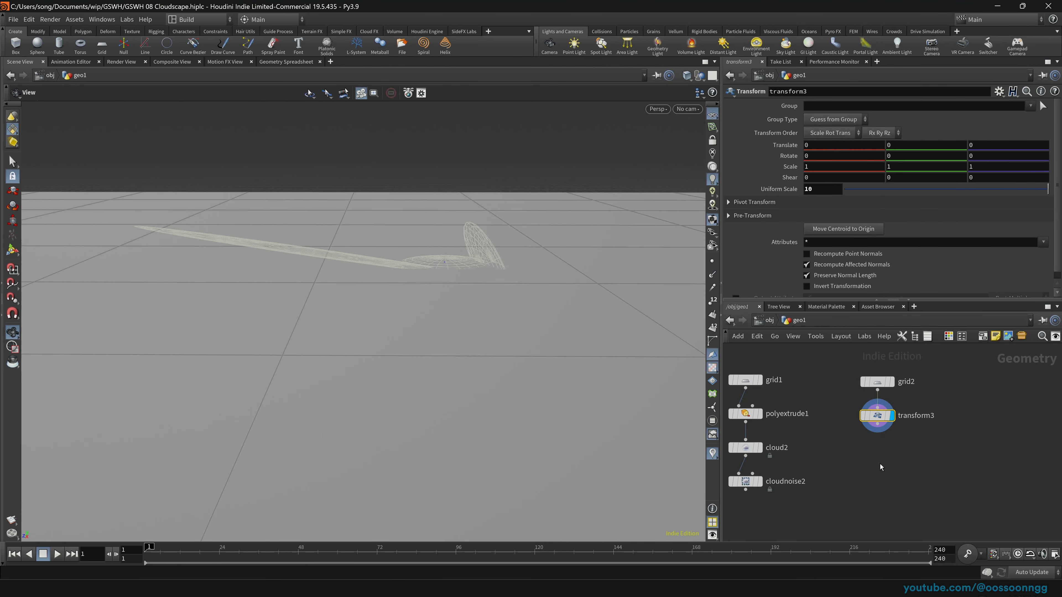
Add a Copy to Points node below transform3 and wire cloudnoise2 into its first input
key("Tab")
type("ctp")
key("Return")
left_click(859, 479)
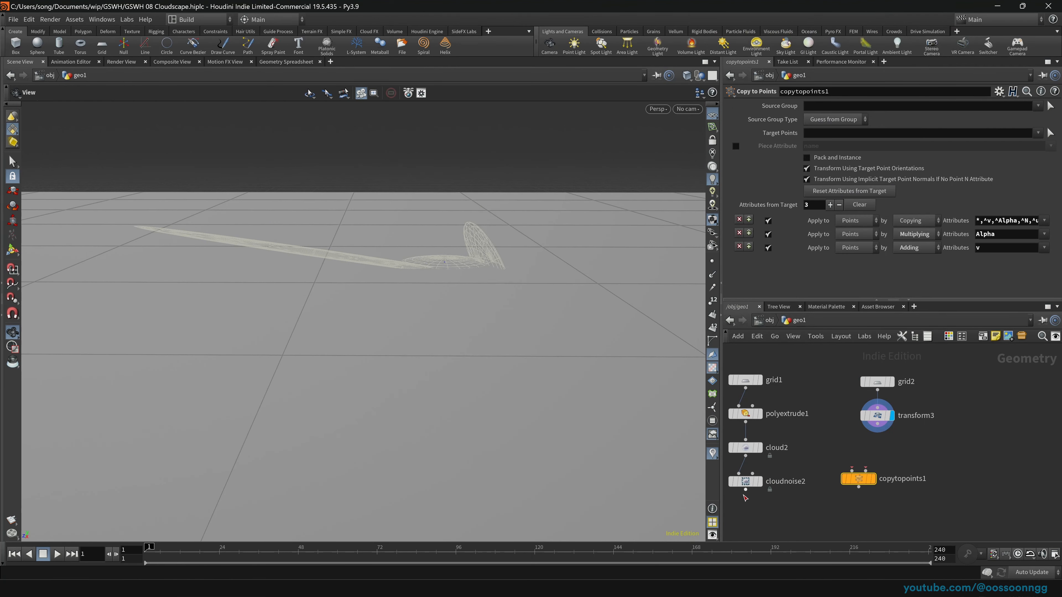
left_click_drag(746, 491, 853, 470)
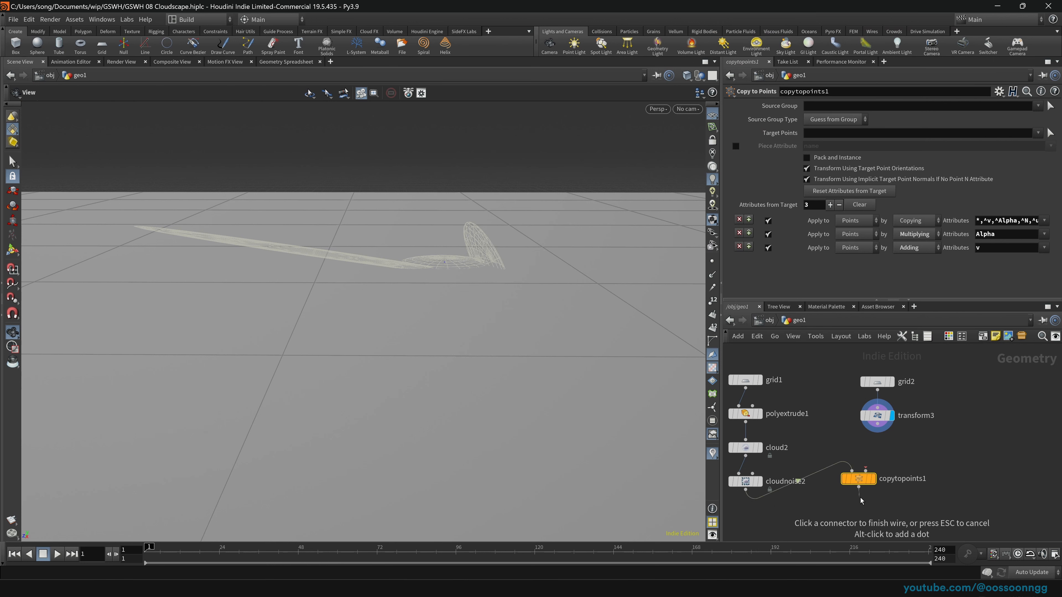
Enable Pack and Instance on copytopoints1 and display it with transform3 wired into its target points input
left_click(847, 162)
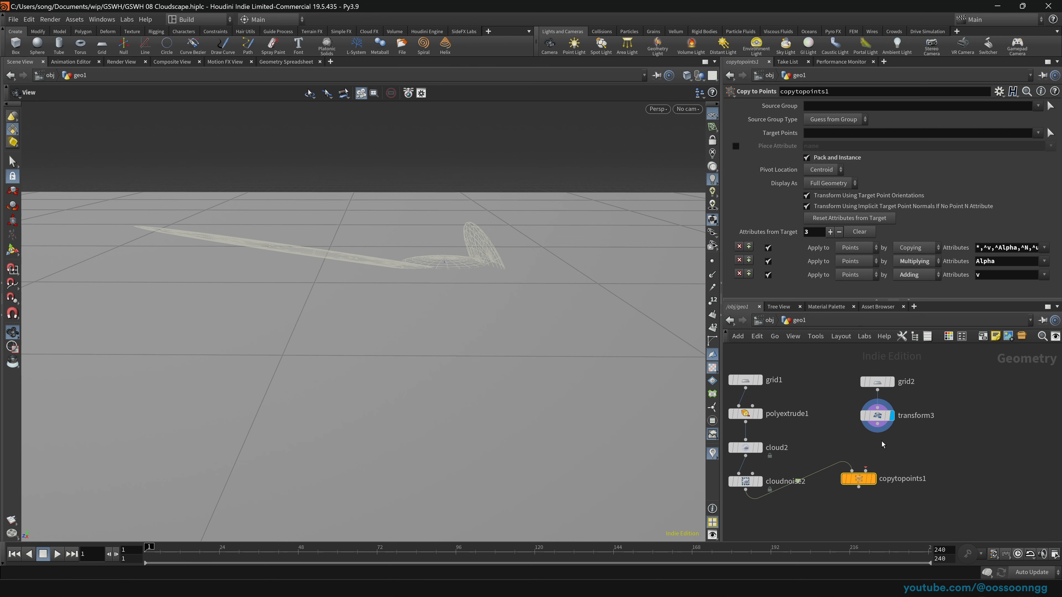
left_click_drag(866, 468, 878, 427)
left_click(872, 478)
right_click_drag(618, 305, 309, 349)
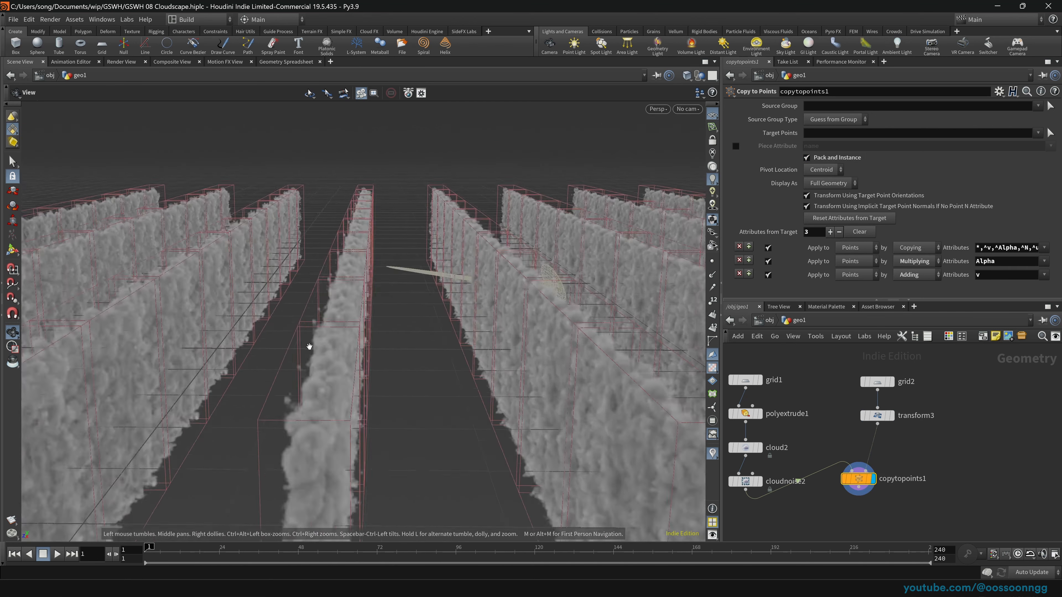
left_click_drag(308, 349, 531, 349)
right_click_drag(531, 349, 427, 354)
left_click_drag(533, 351, 539, 330)
Insert a Transform node between cloudnoise2 and copytopoints1
middle_click_drag(786, 529, 820, 487)
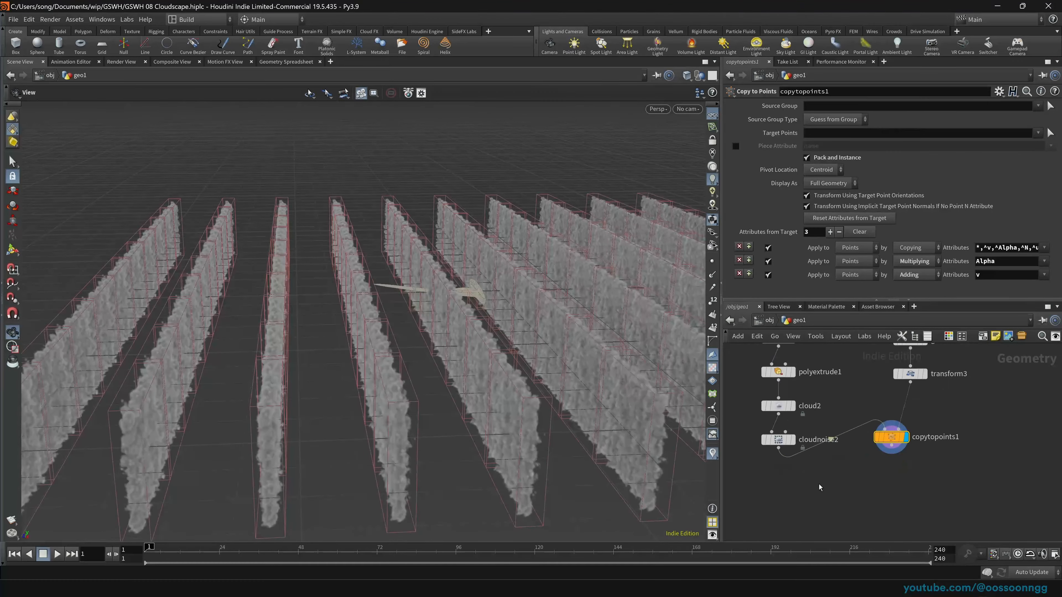
key("Tab")
type("c")
key("BackSpace")
type("transf")
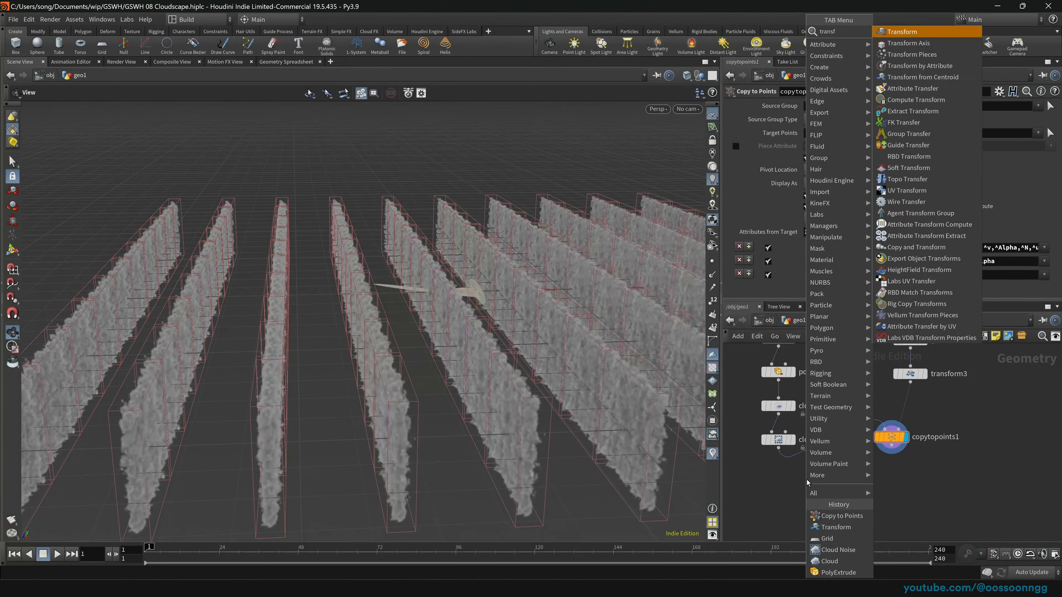
key("Return")
left_click(838, 440)
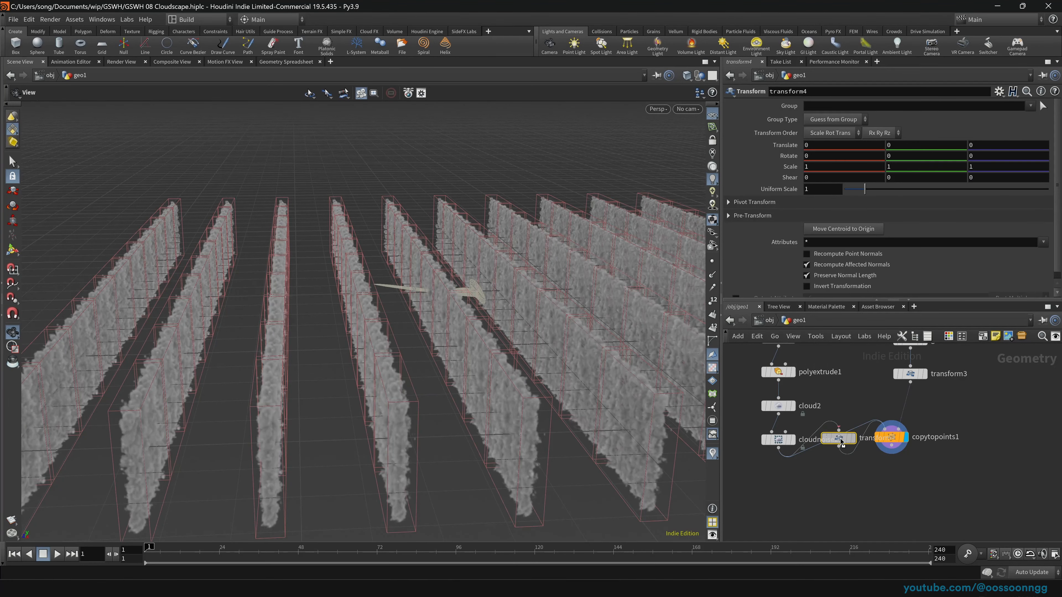
Rotate the cloud slab -90 degrees about X with transform4, and place copytopoints1 lower in the network
key("Return")
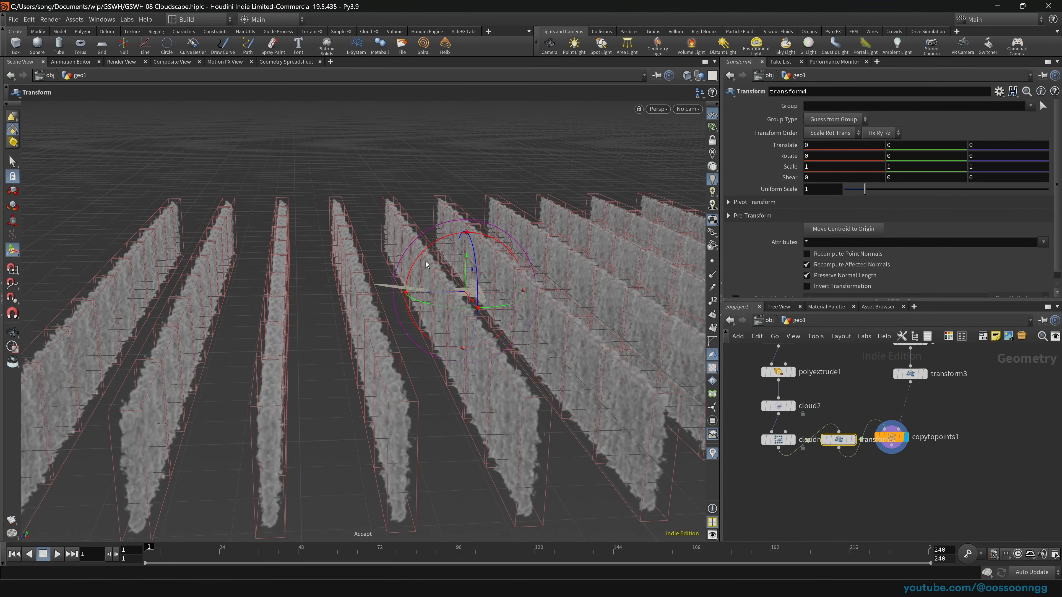
left_click_drag(425, 264, 500, 385)
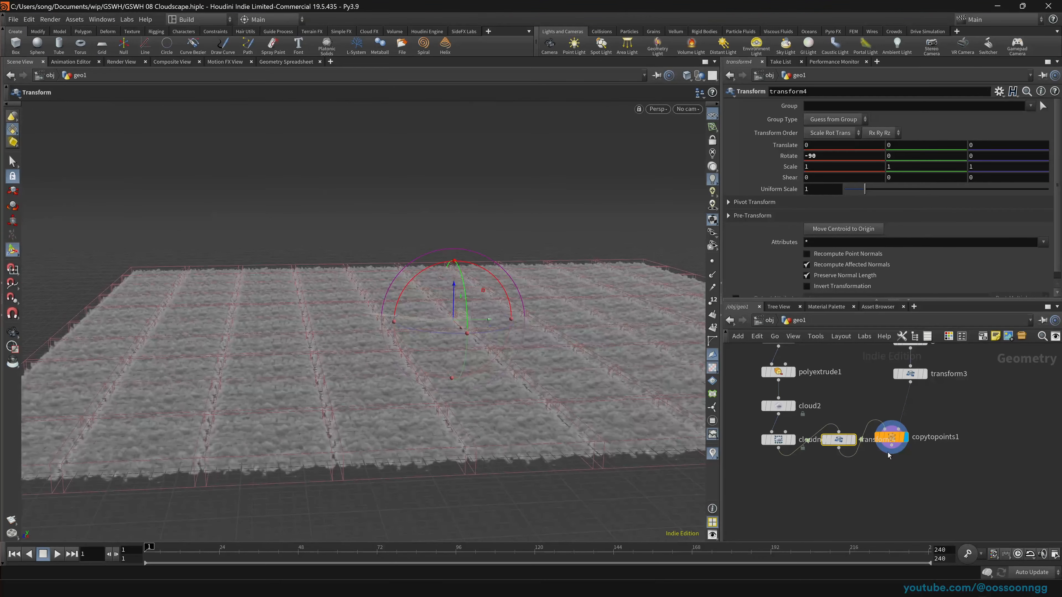
left_click_drag(891, 440, 896, 483)
middle_click_drag(916, 423, 889, 513)
right_click_drag(406, 444, 567, 429, "alt")
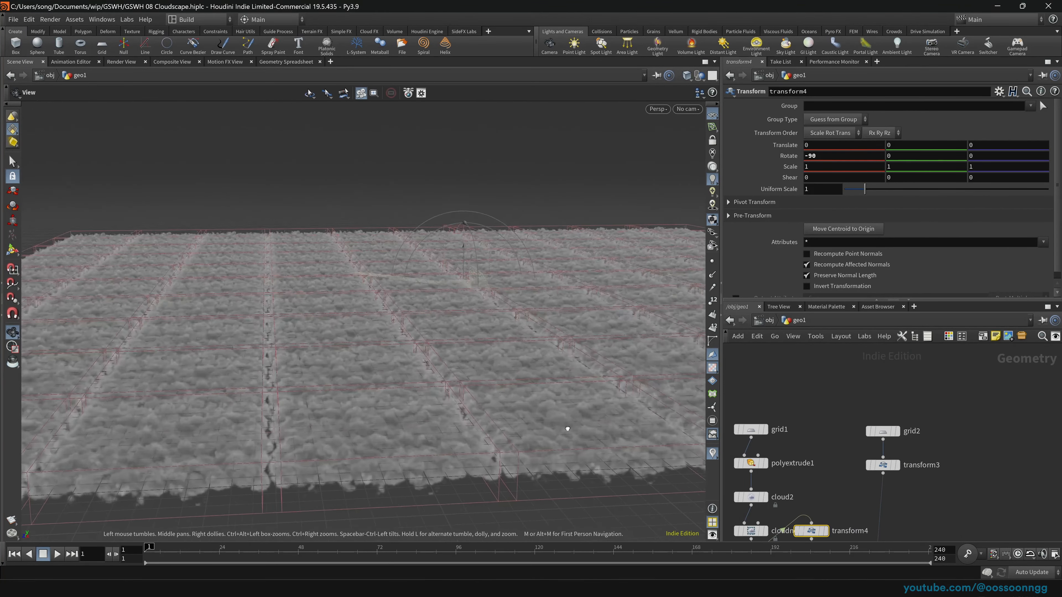
left_click_drag(568, 428, 516, 400, "alt")
right_click_drag(516, 400, 567, 436, "alt")
left_click_drag(567, 436, 464, 448, "alt")
key("Return")
Set grid2 to 11 rows and 11 columns with a size of 10.5 by 11
left_click(882, 431)
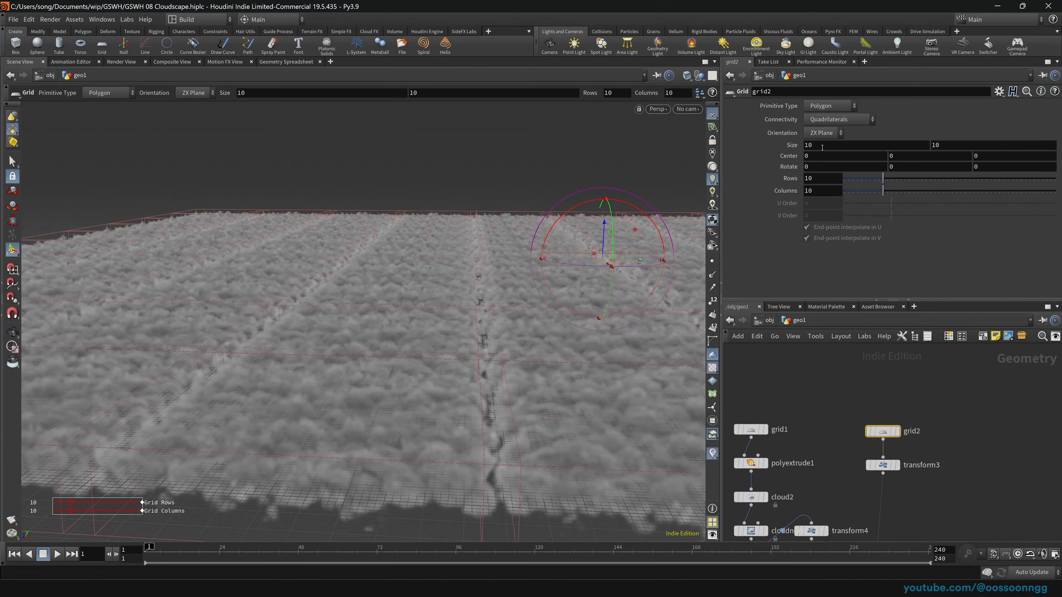
left_click_drag(886, 184, 889, 191)
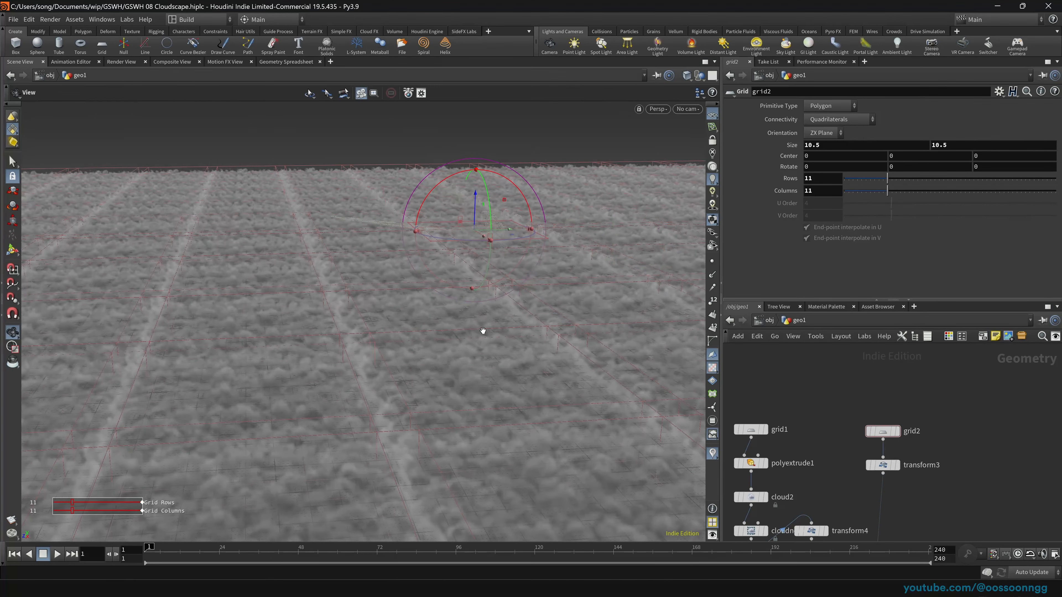
left_click_drag(483, 332, 430, 301, "alt")
right_click_drag(429, 301, 543, 285, "alt")
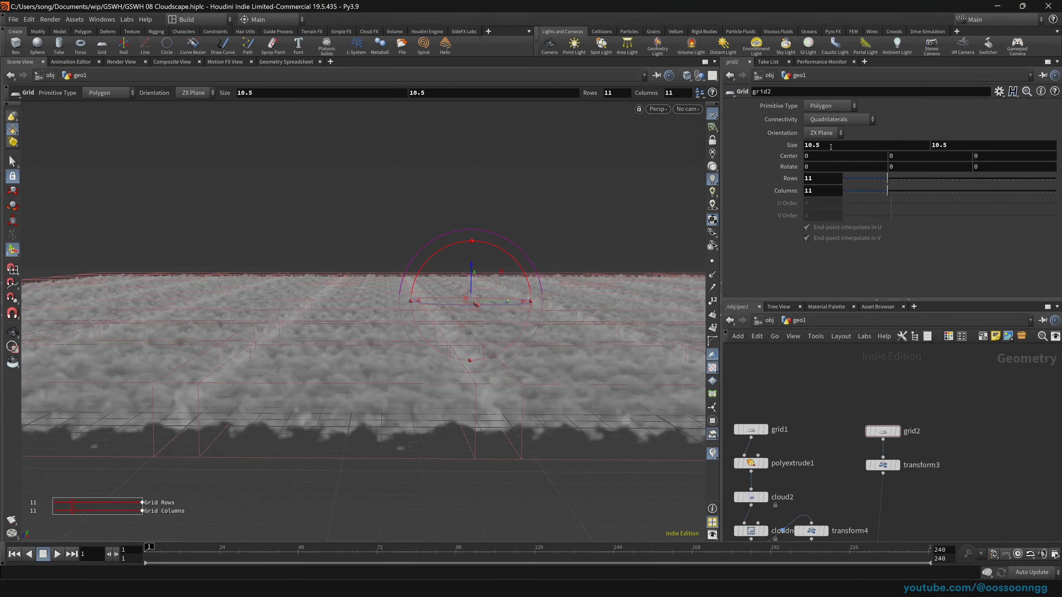
middle_click_drag(831, 146, 856, 143)
middle_click_drag(955, 144, 988, 144)
left_click_drag(514, 344, 476, 324, "alt")
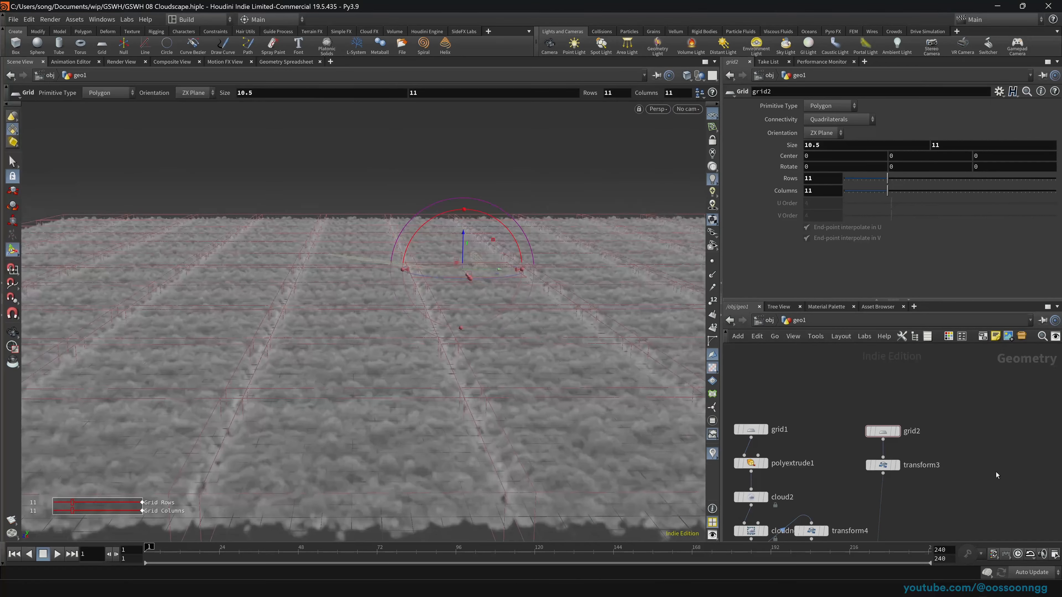
Reposition copytopoints1 and insert a Mountain (Attribute Noise) node between transform3 and copytopoints1
middle_click_drag(933, 523, 917, 428)
left_click_drag(858, 478, 843, 497)
key("Tab")
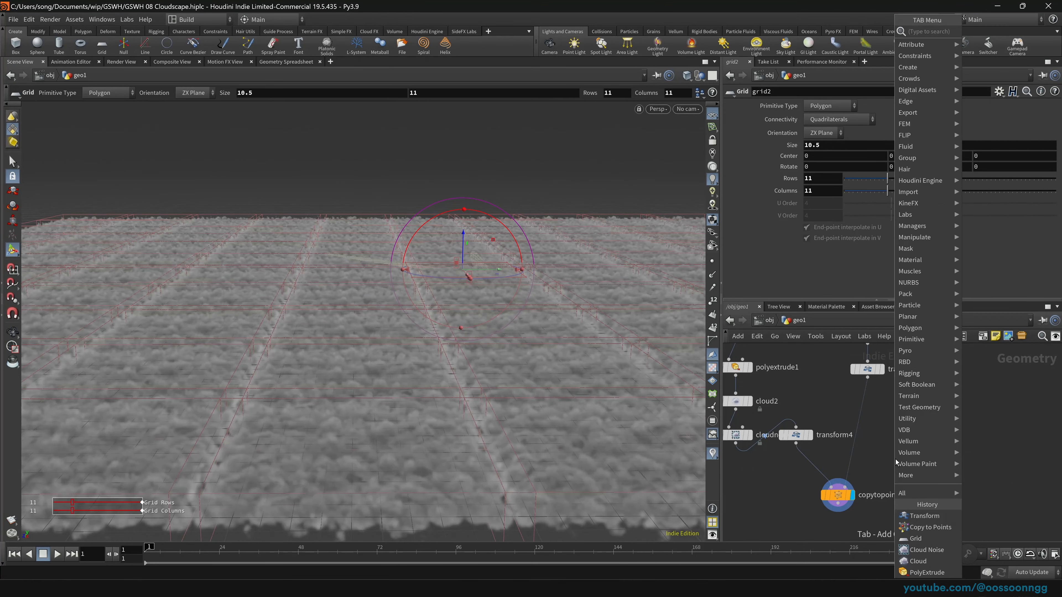
type("null")
key("Return")
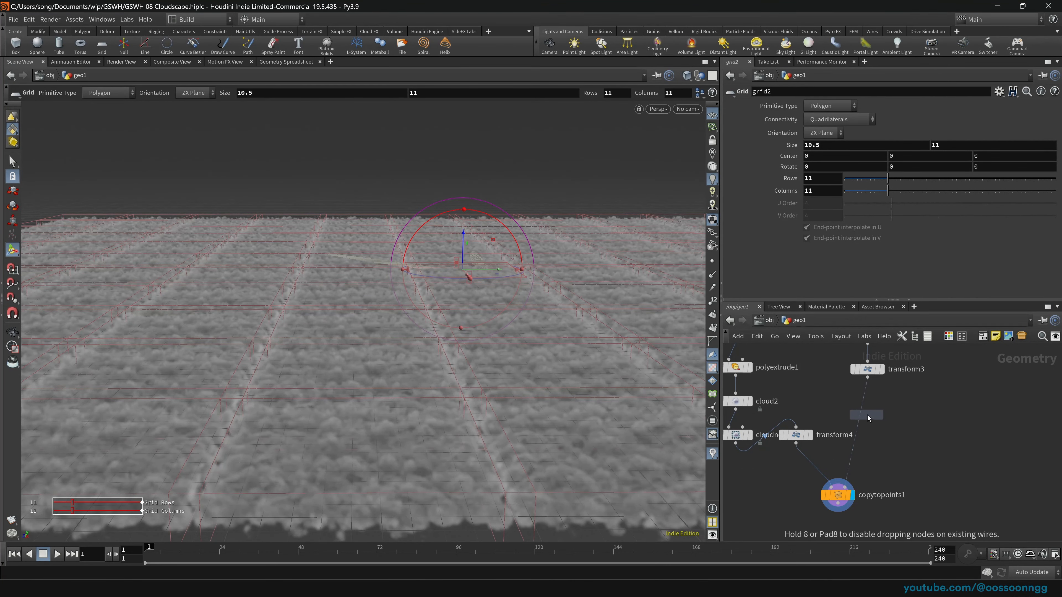
left_click(859, 416)
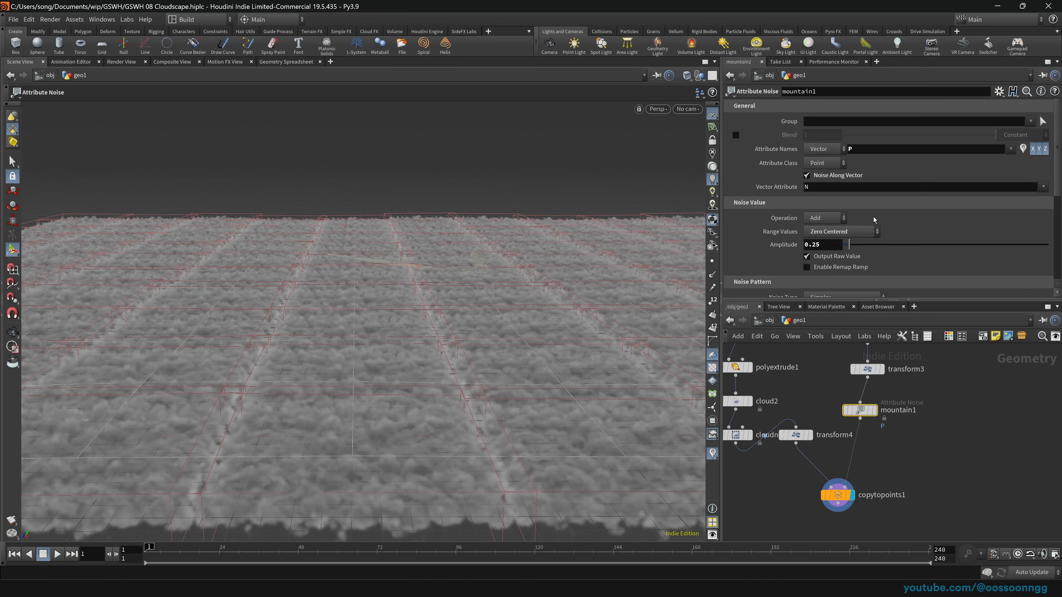
Set mountain1's noise Amplitude to about 0.38 and save the scene
left_click_drag(860, 249, 823, 256)
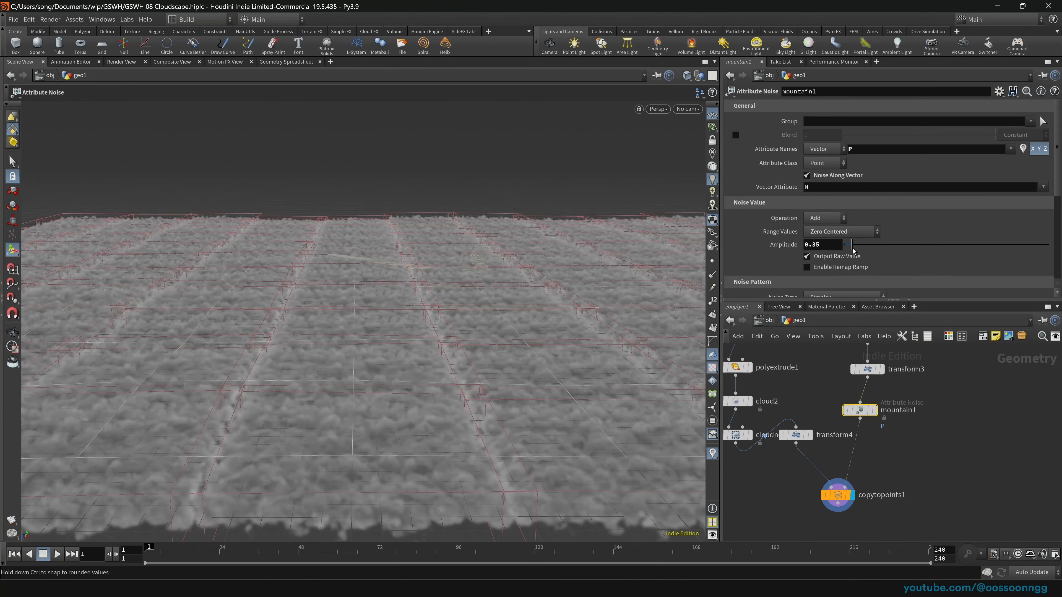
left_click_drag(845, 245, 939, 245)
mouse_move(473, 324)
left_mouse_down("alt")
mouse_move(528, 280)
mouse_move(508, 303)
mouse_move(465, 314)
mouse_move(472, 321)
left_mouse_up("alt")
middle_click_drag(794, 507, 848, 528)
left_click_drag(938, 245, 852, 251)
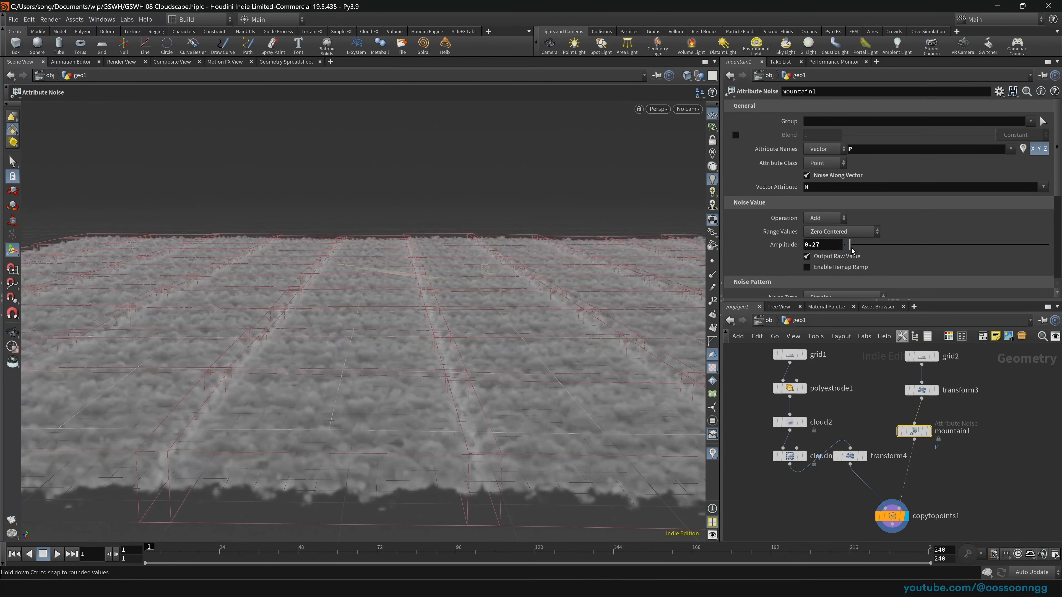
scroll(884, 377, "down", 2)
middle_click_drag(945, 438, 834, 408)
key("ctrl+s")
Merge copytopoints1 and cloudnoise1 with a Merge node placed below copytopoints1, and delete the stray network dot
left_click_drag(779, 444, 874, 462)
scroll(1016, 443, "up", 3)
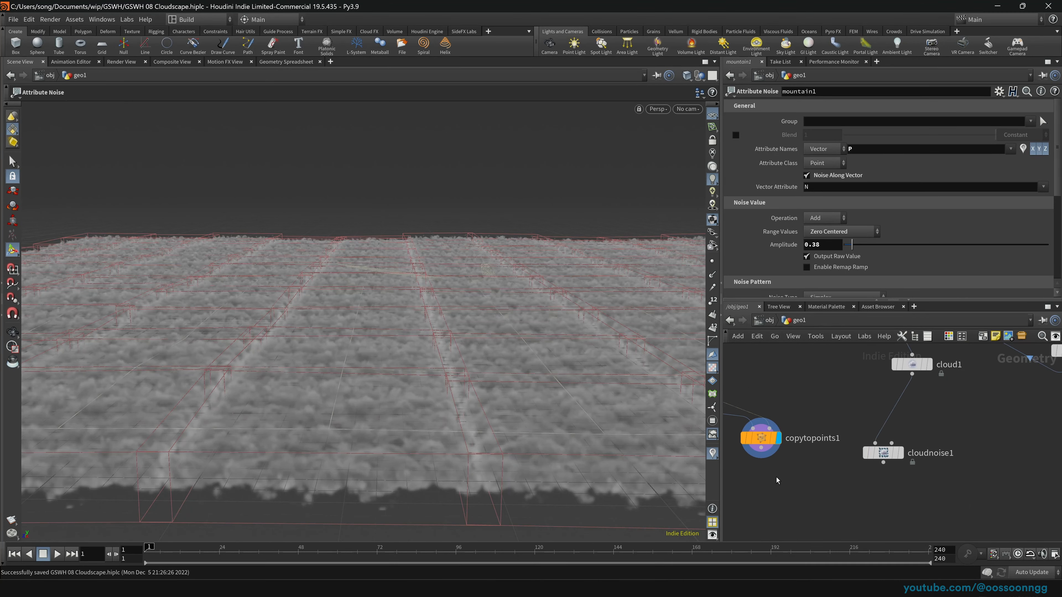
middle_click_drag(776, 481, 843, 442)
left_click_drag(760, 432, 952, 403)
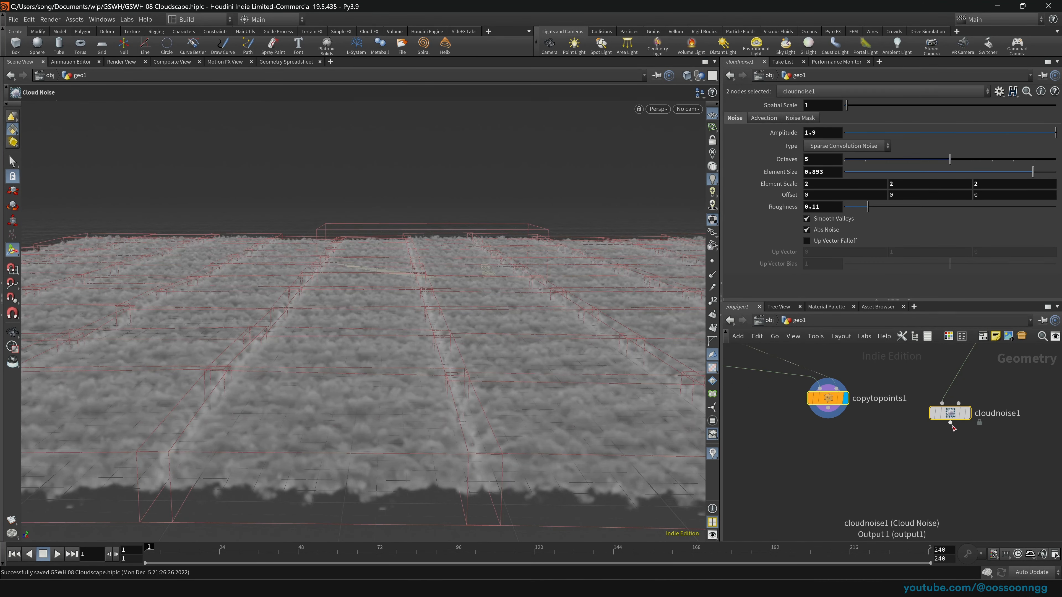
left_click(949, 424)
key("Escape")
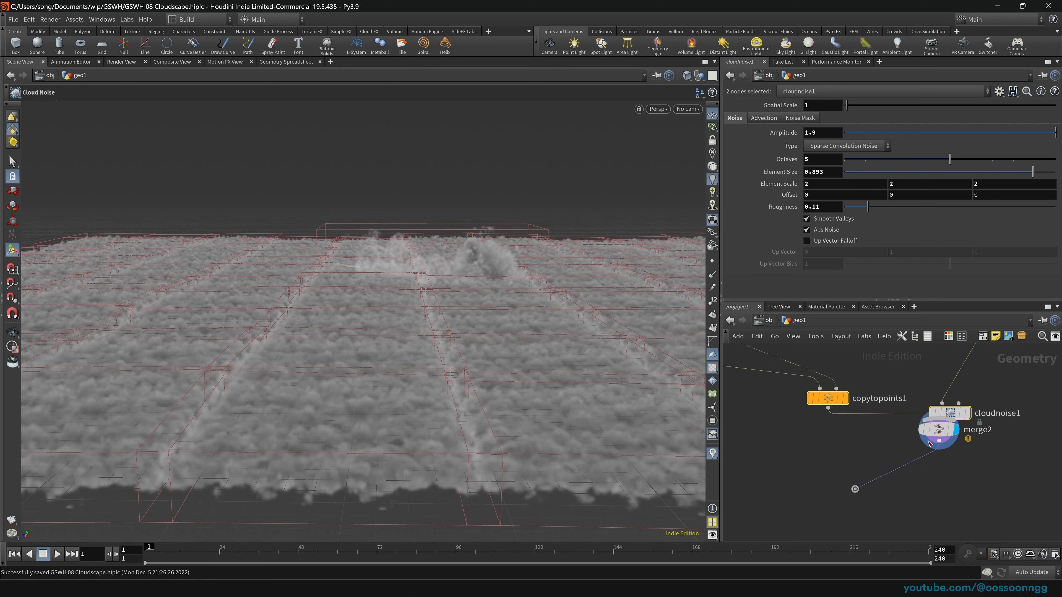
left_click_drag(937, 431, 838, 452)
left_click_drag(821, 498, 912, 482)
key("Delete")
left_click(839, 455)
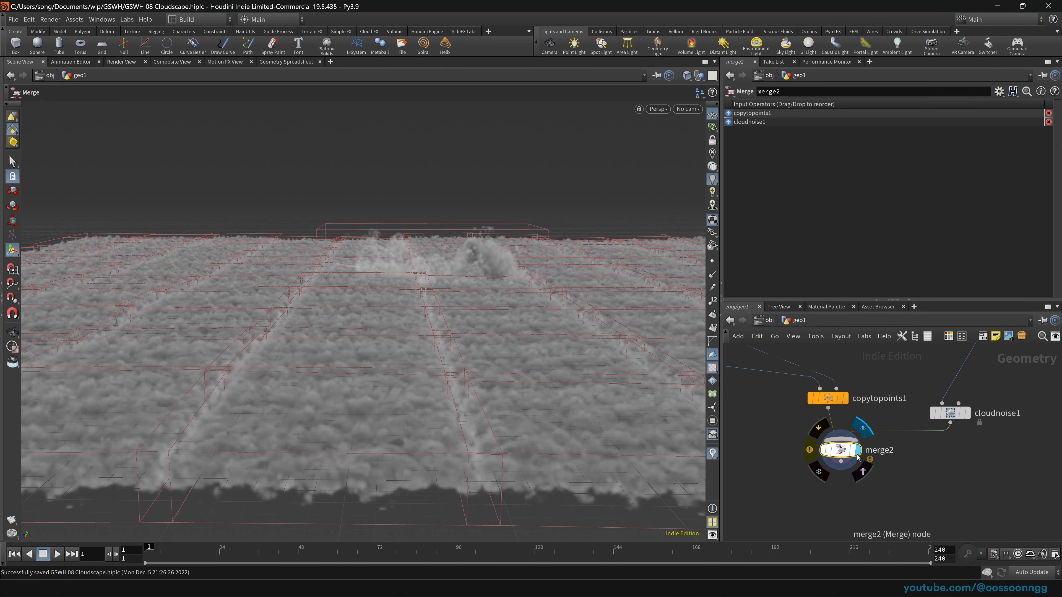
Move merge2 lower in the network and insert a Transform node between cloudnoise1 and merge2
scroll(989, 455, "down", 4)
middle_click_drag(990, 454, 914, 476)
scroll(914, 477, "up", 2)
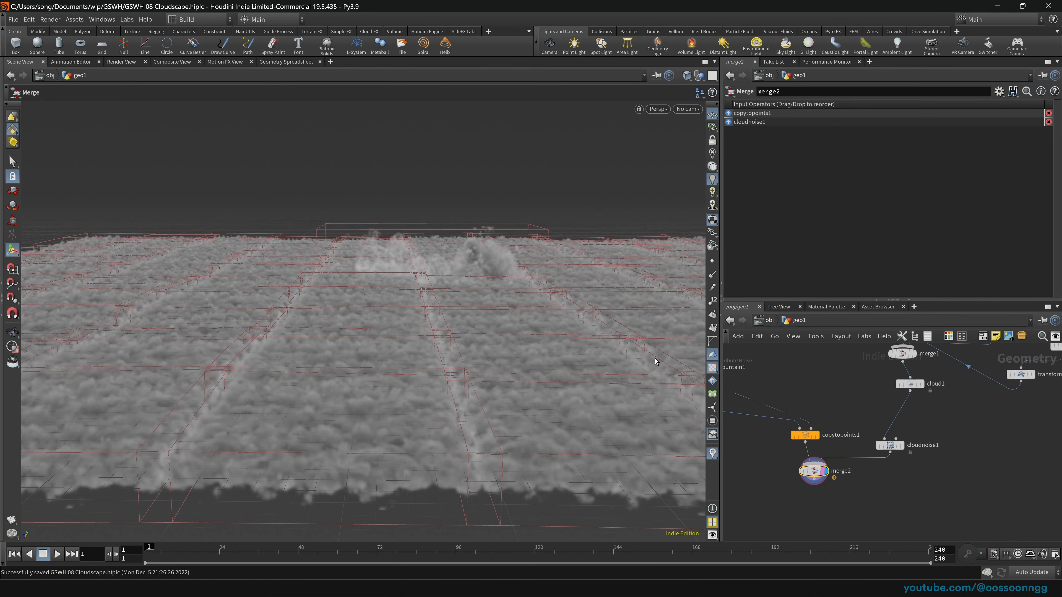
left_click_drag(795, 482, 776, 496)
key("Tab")
type("trans")
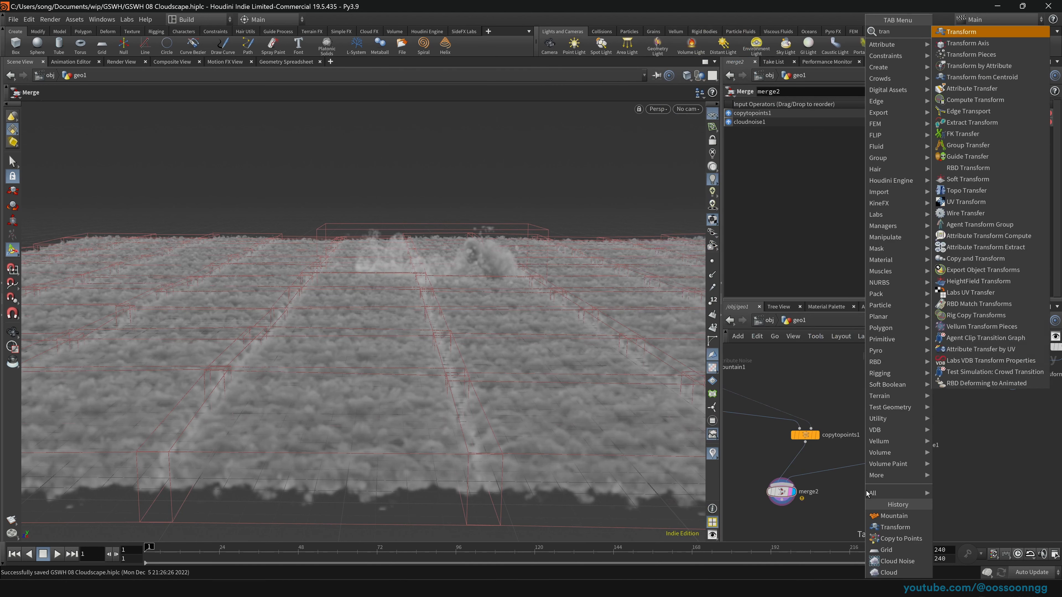
key("Return")
left_click(848, 469)
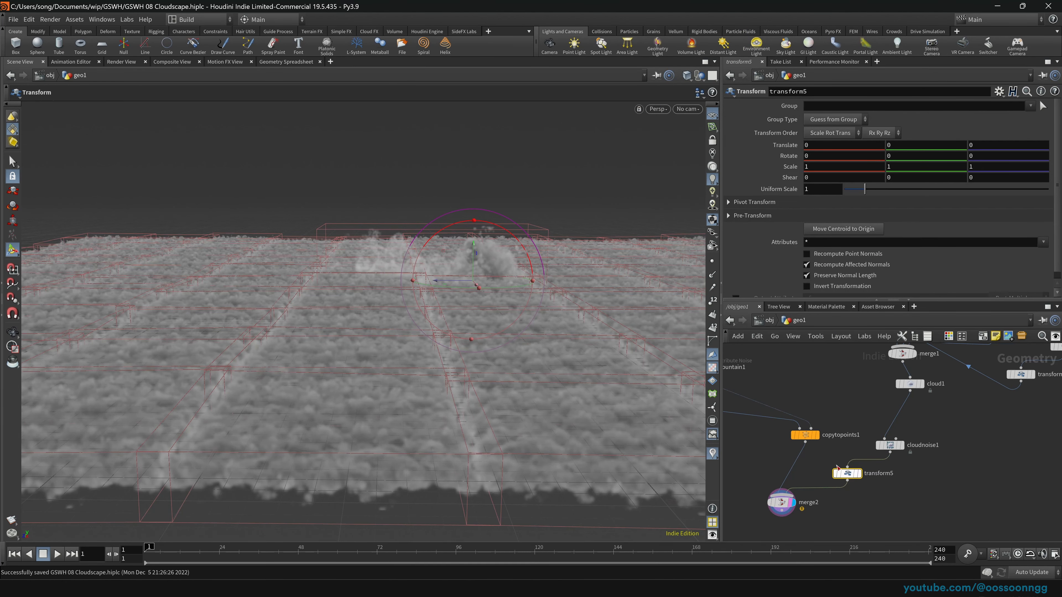
Raise the noisy cloud about 3.6 in Y with transform5, then return to the object level and save the scene
left_click_drag(474, 250, 479, 209)
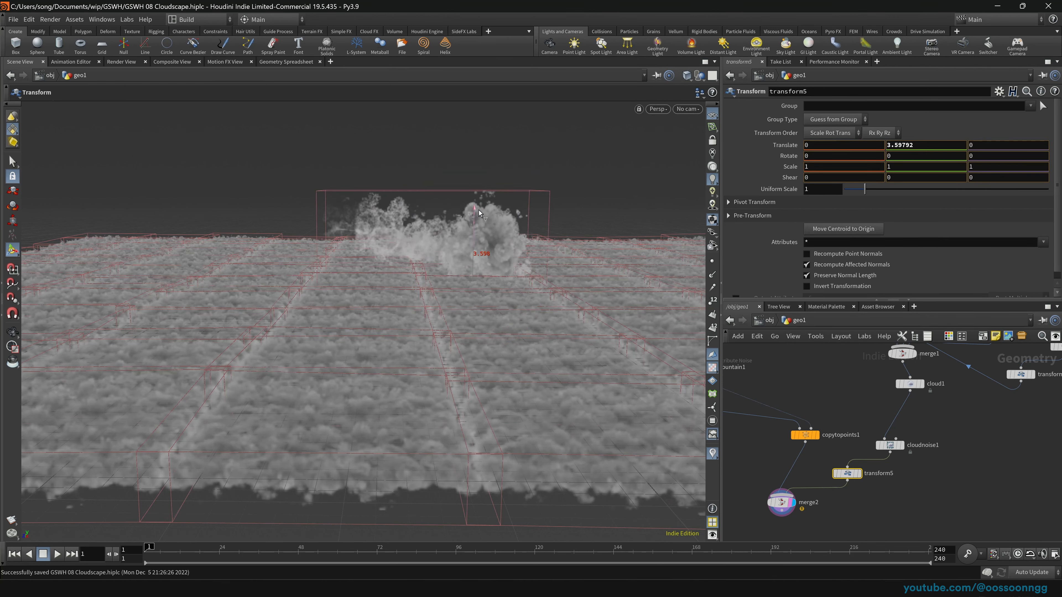
left_click(765, 320)
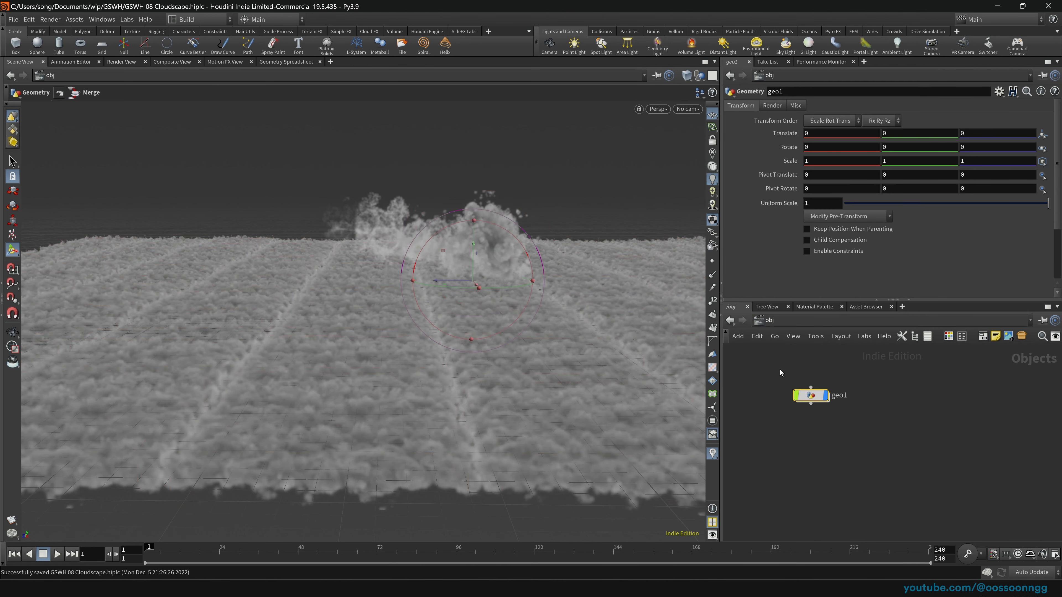
key("ctrl+s")
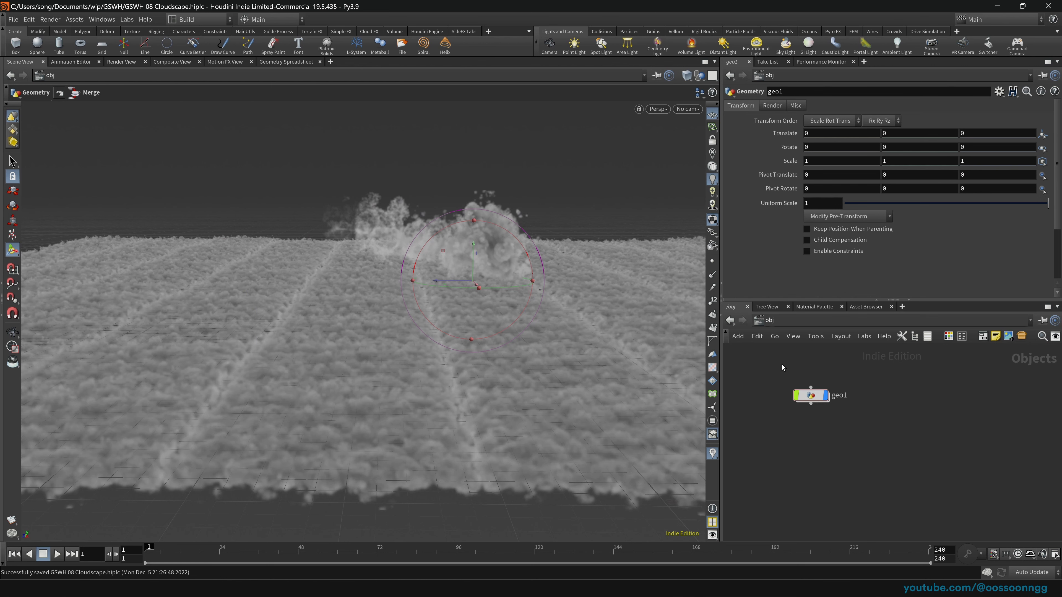
Switch to the stage network and add a Scene Import (All) node
left_click(769, 321)
left_click(812, 411)
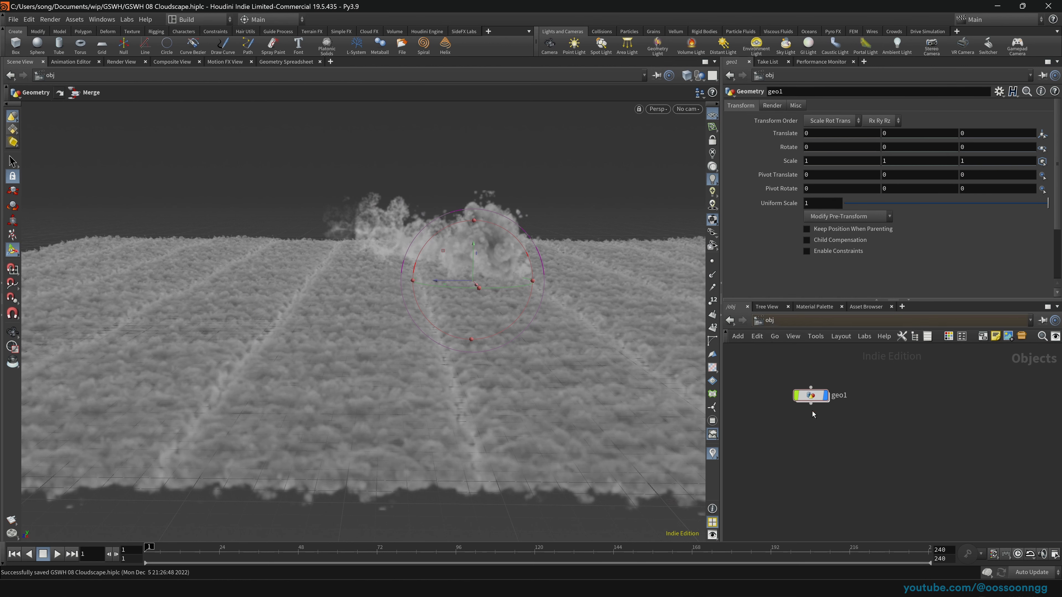
key("Tab")
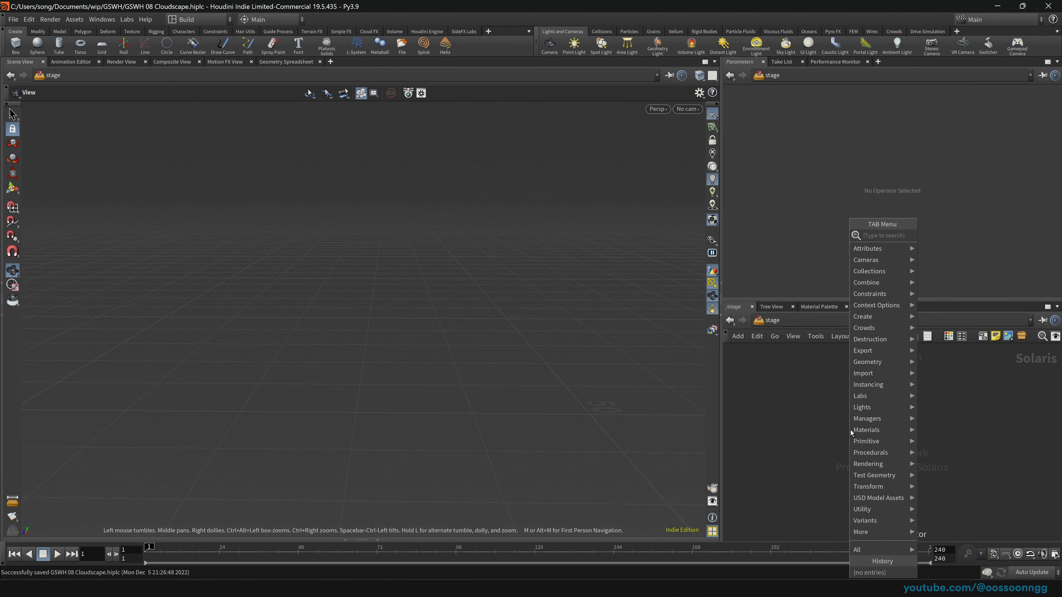
type("impora")
key("Return")
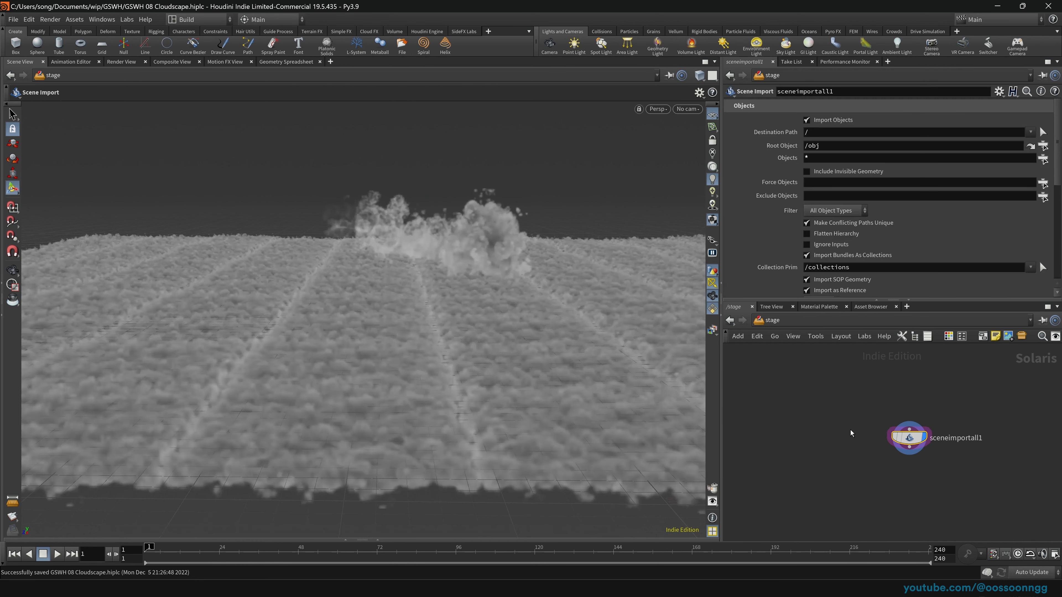
Append a Dome Light node after sceneimportall1
key("Tab")
type("dome")
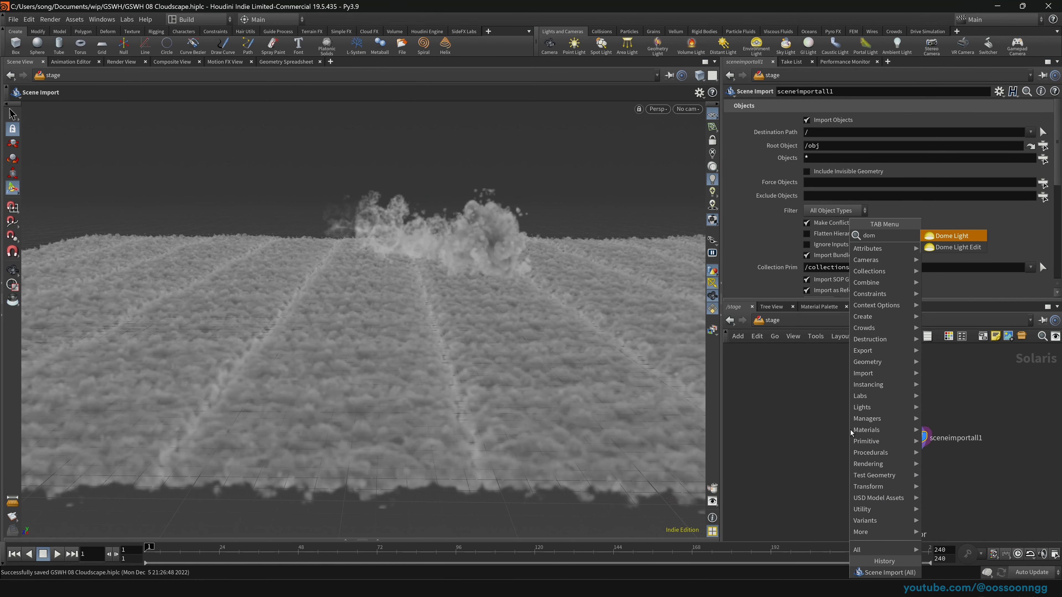
key("Return")
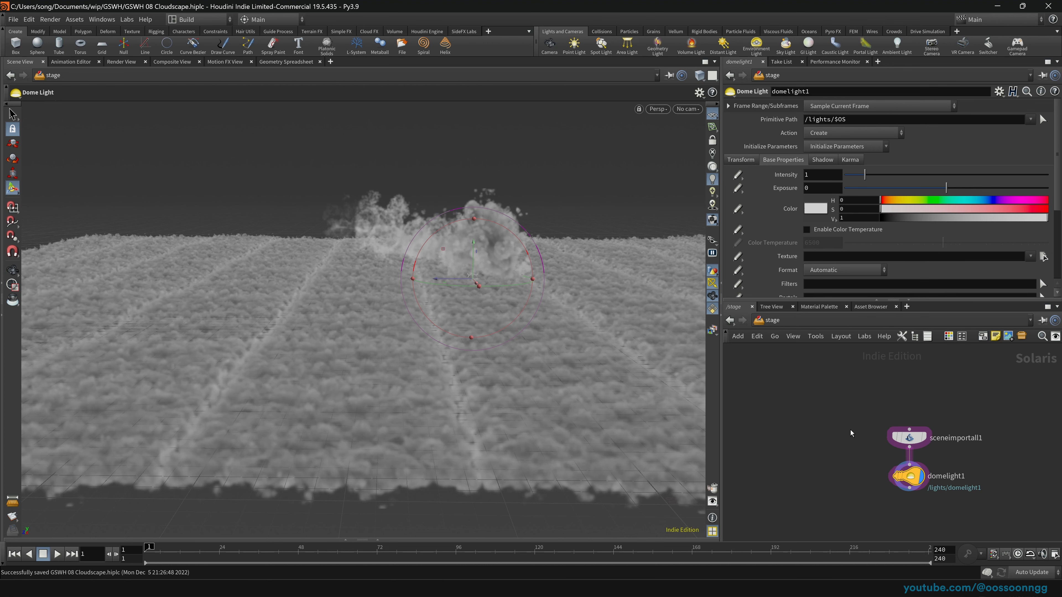
Append the Karma render nodes after domelight1 and set the rendering engine to XPU
key("Tab")
type("karma")
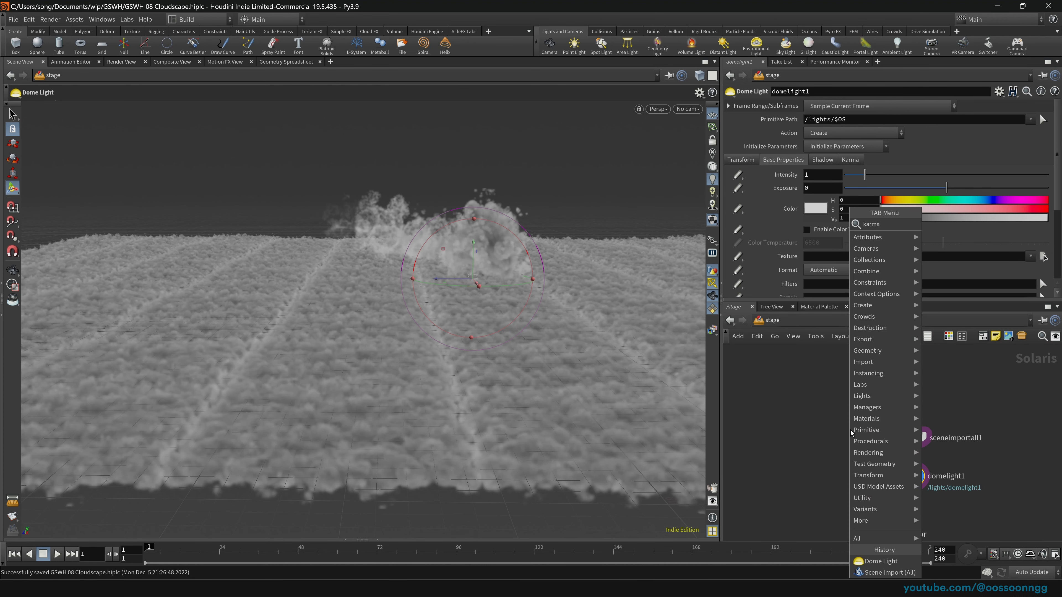
key("Return")
key("Tab")
key("Escape")
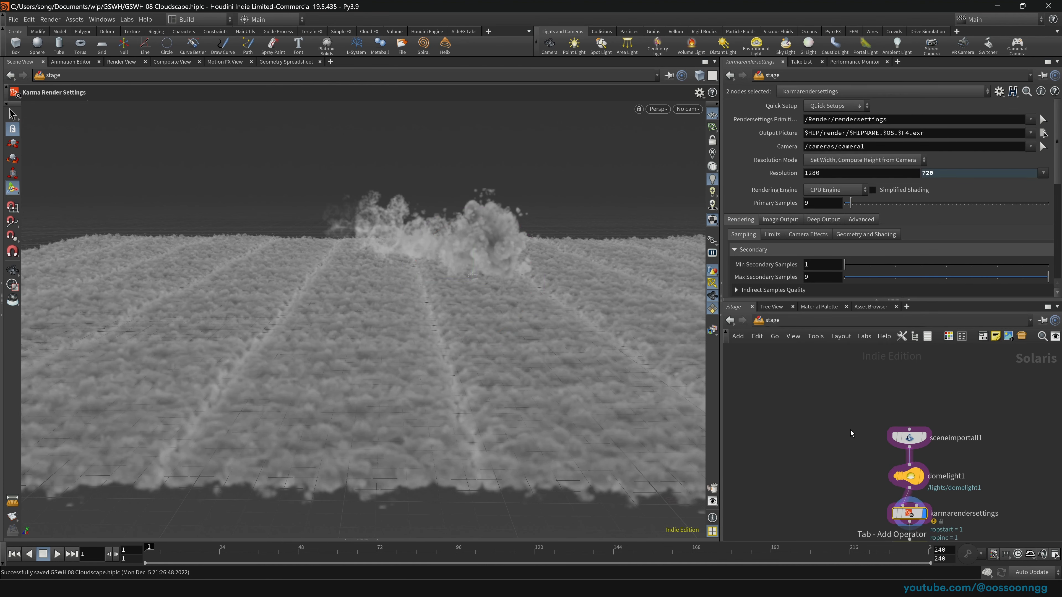
left_click(834, 190)
left_click(834, 208)
Move karmarendersettings lower and insert a Material Library node between domelight1 and karmarendersettings
middle_click_drag(886, 493, 842, 414)
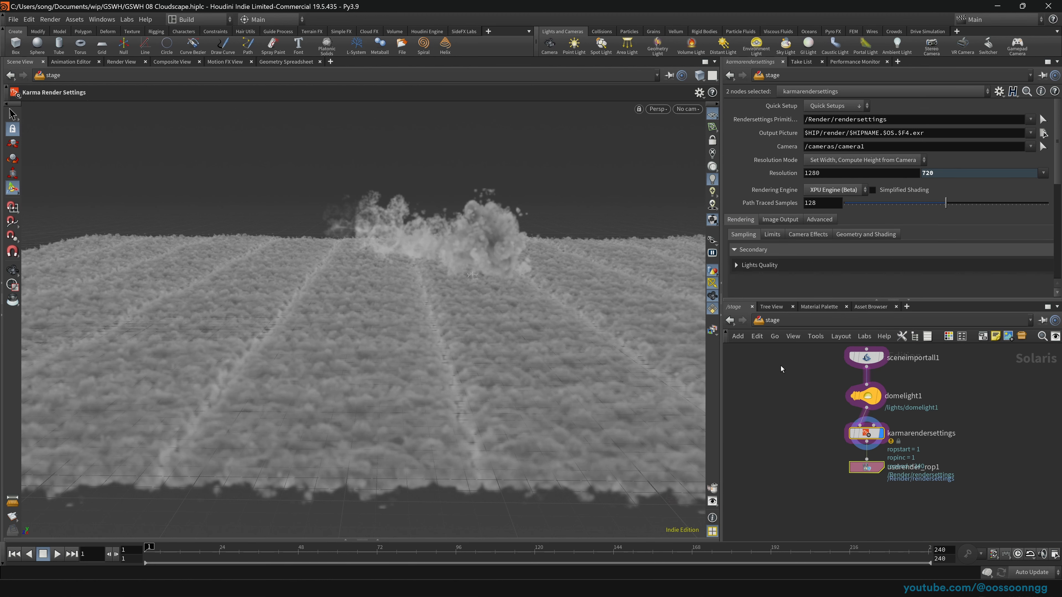
scroll(842, 414, "up", 3)
middle_click_drag(908, 515, 841, 469)
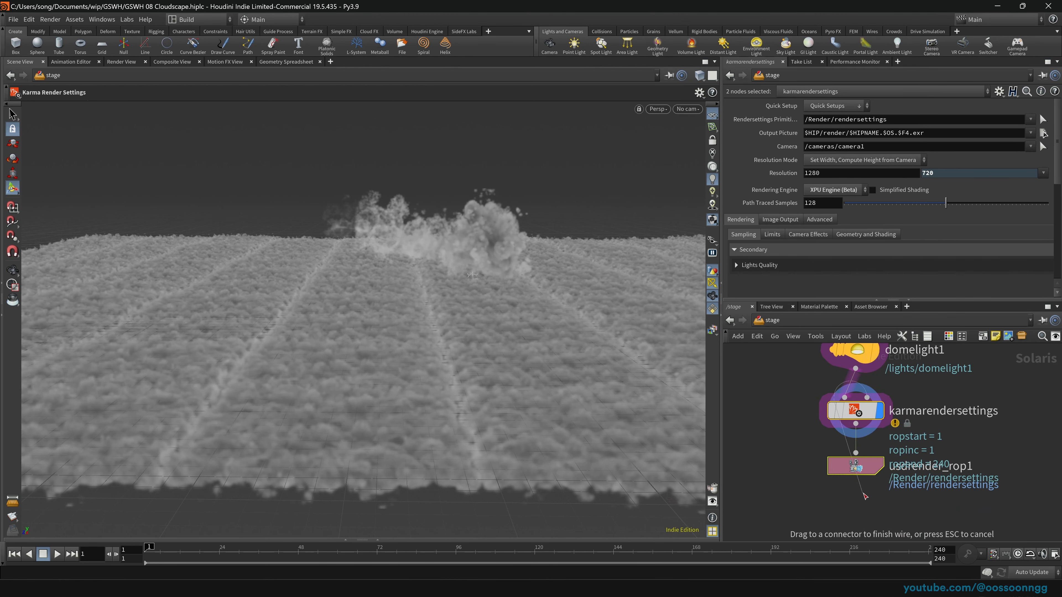
left_click_drag(859, 431, 859, 514)
left_click(816, 417)
key("Tab")
type("mater")
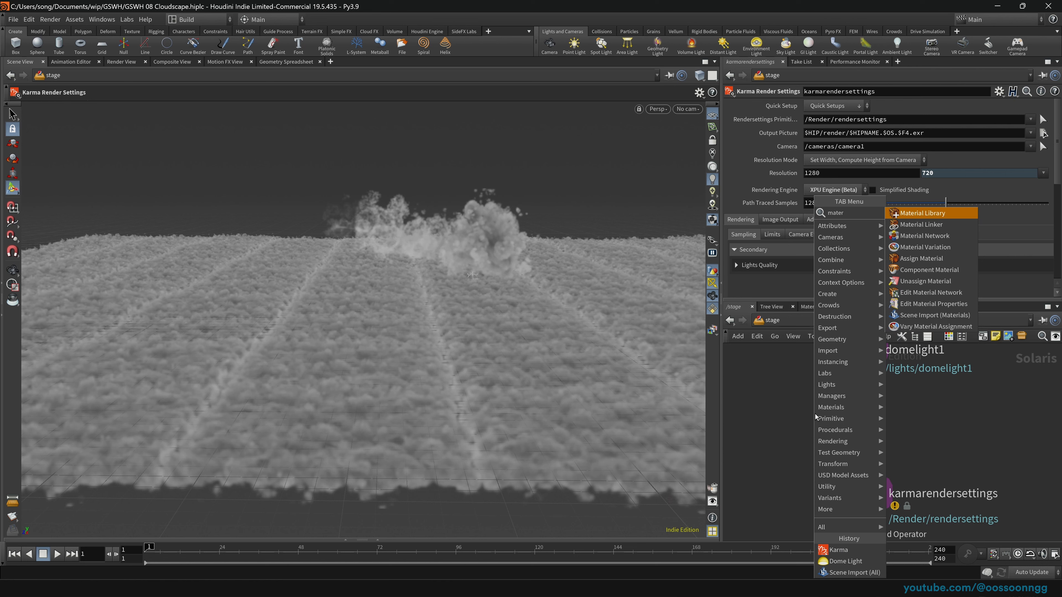
key("Return")
left_click(855, 411)
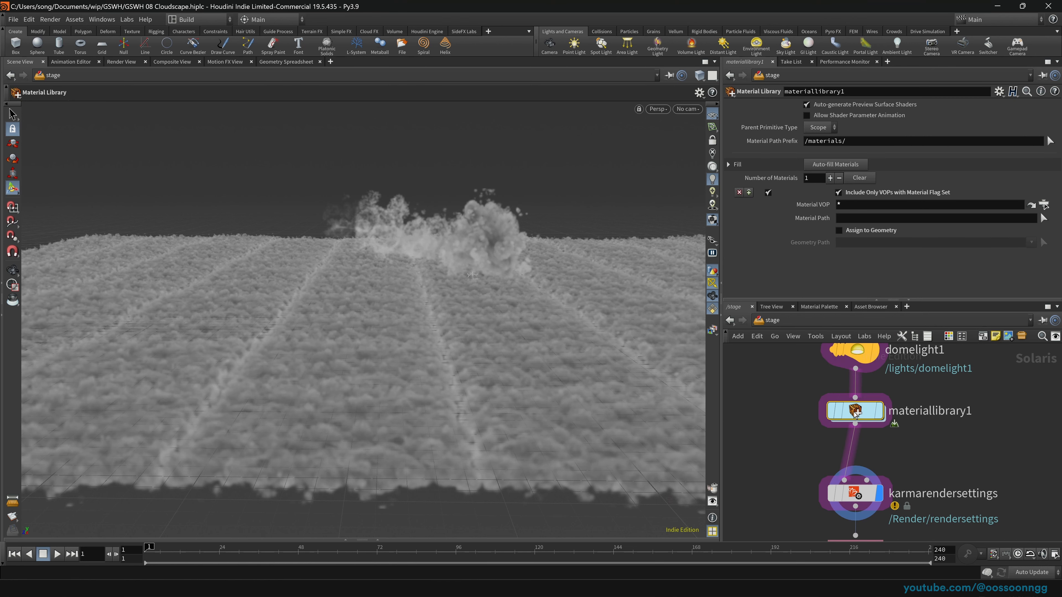
Create an XPU Pyro Preview material inside materiallibrary1 and assign it to the geo1 component
double_click(856, 412)
key("Tab")
type("xpup")
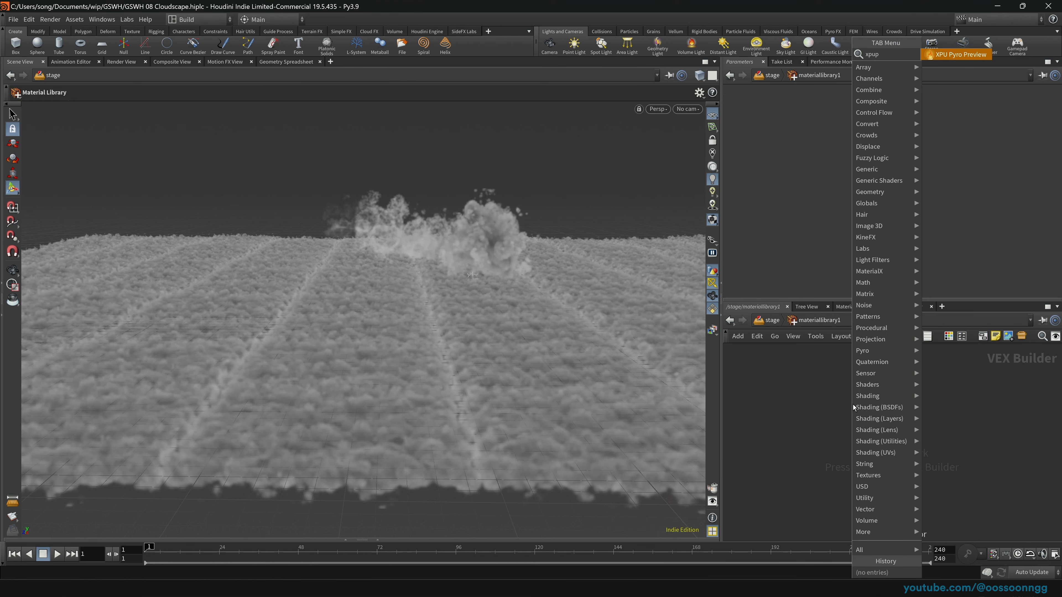
key("Return")
left_click(854, 407)
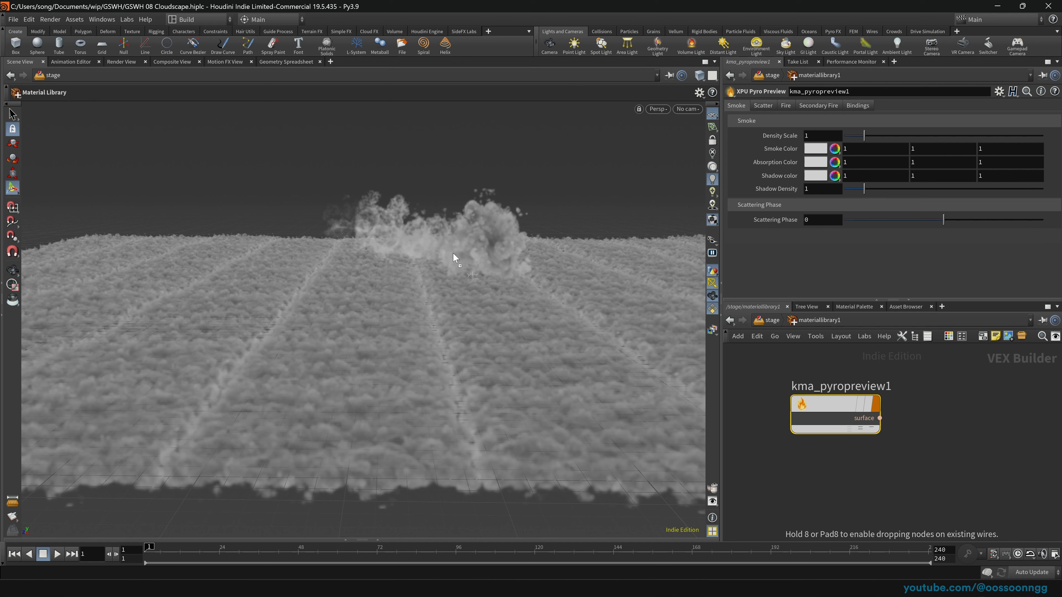
left_click_drag(836, 412, 454, 254)
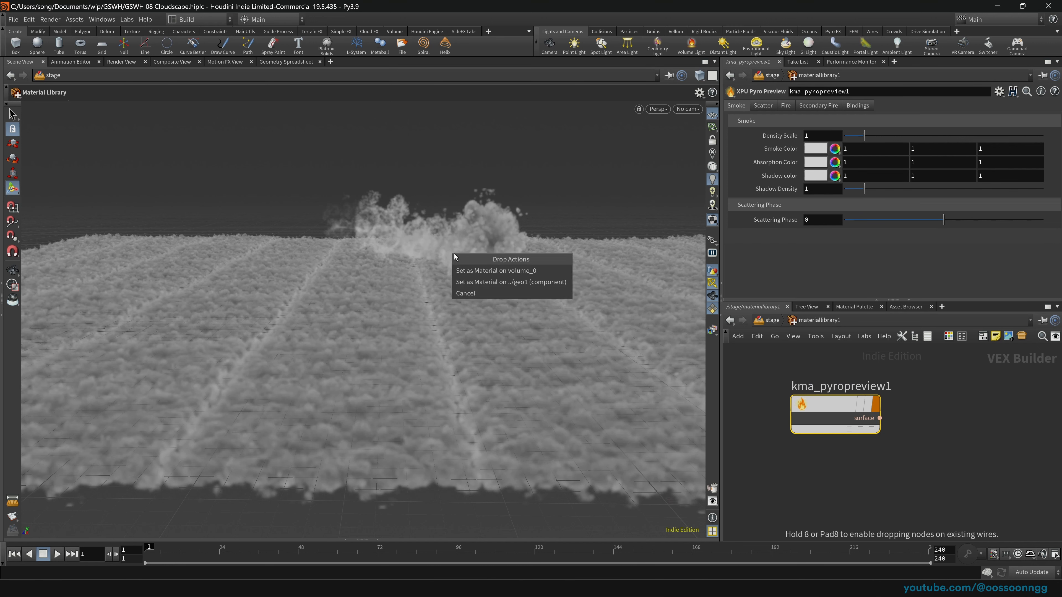
left_click(539, 281)
Insert assignmaterial1 between materiallibrary1 and karmarendersettings, move usdrender_rop1 lower, and set the display flag on karmarendersettings
scroll(807, 444, "down", 4)
middle_click_drag(804, 444, 784, 380)
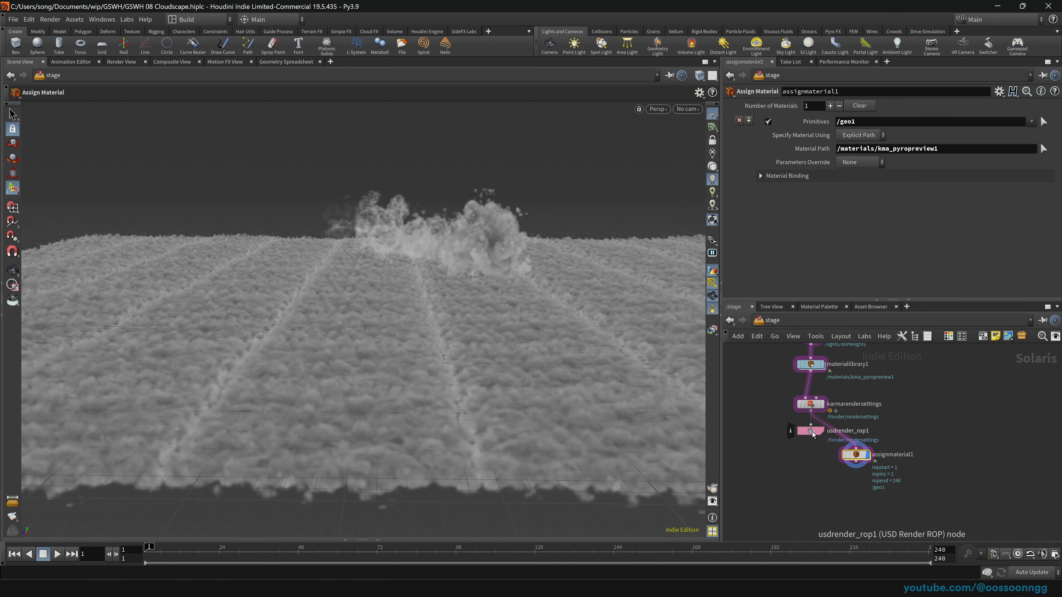
left_click_drag(813, 435, 810, 486)
left_click_drag(856, 455, 813, 391)
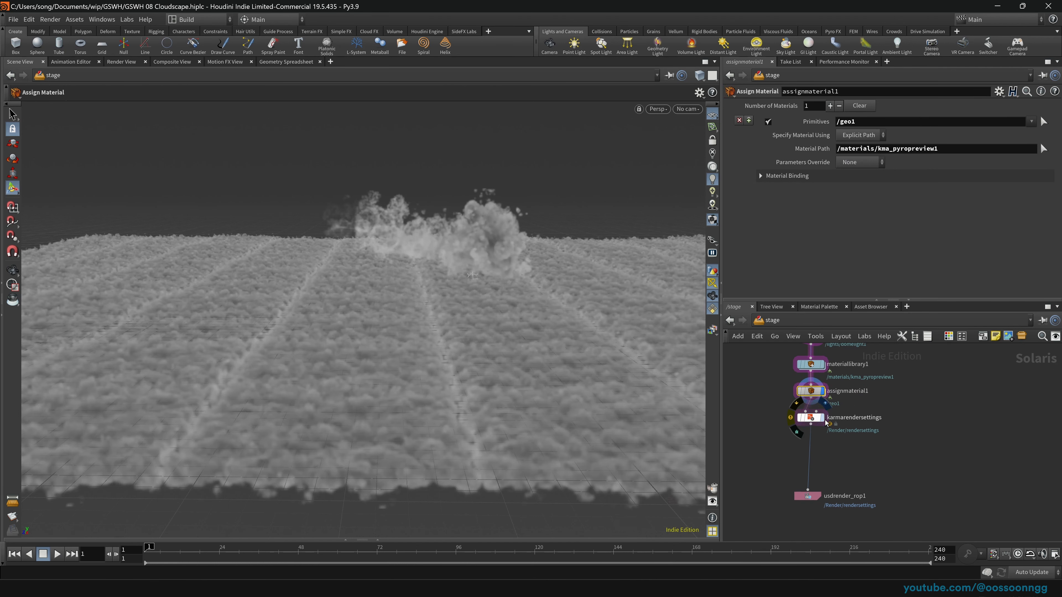
left_click(834, 415)
Set domelight1's texture to HDRIHaven_kiara_5_noon_2k.rat from the $HFS/houdini/pic/hdri folder and save the scene
scroll(808, 402, "up", 3)
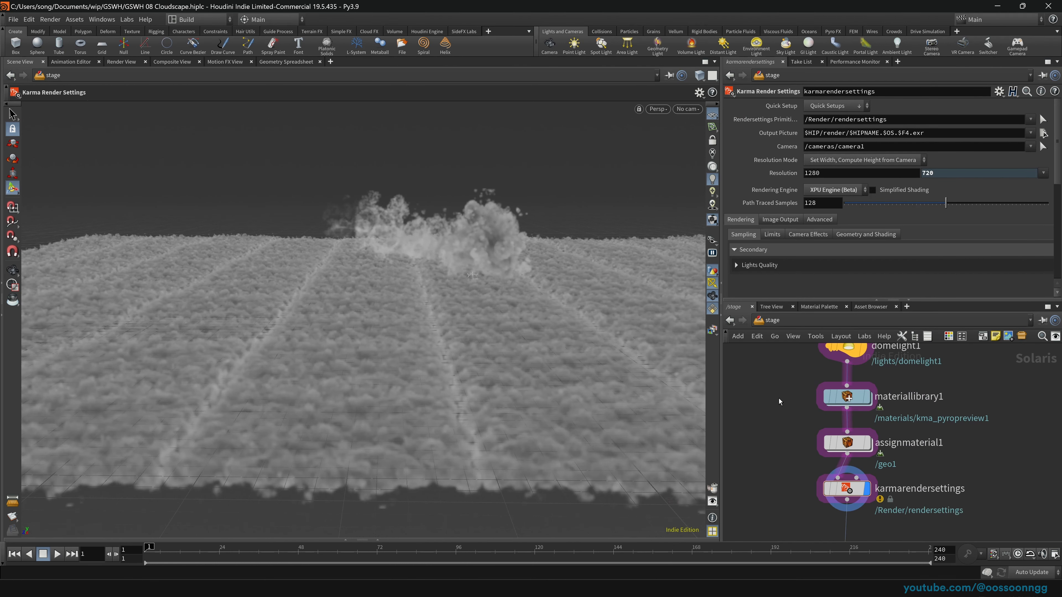
scroll(861, 385, "up", 3)
left_click(861, 385)
left_click(1043, 256)
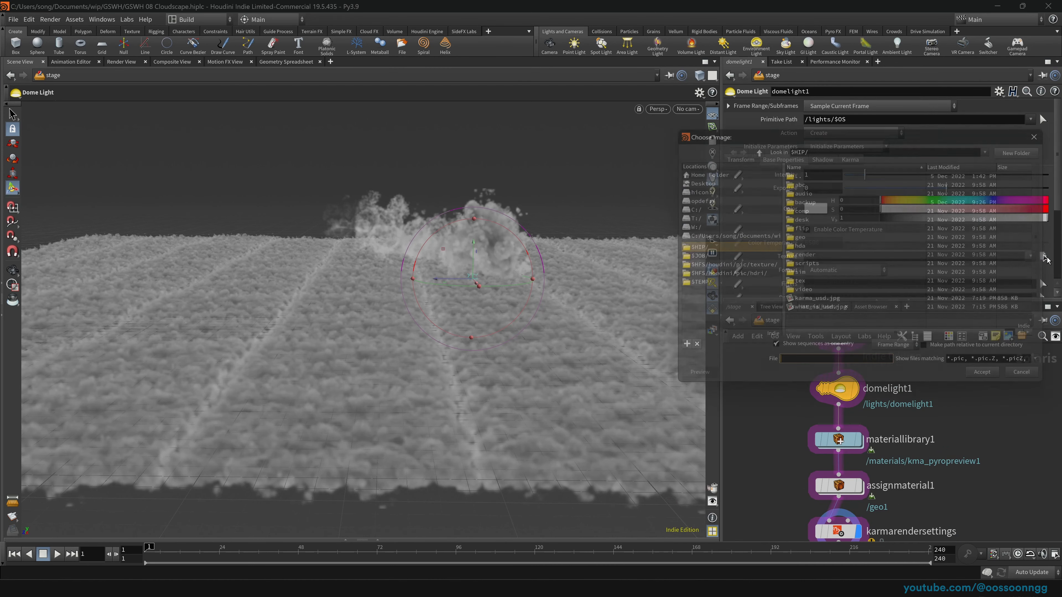
left_click(720, 276)
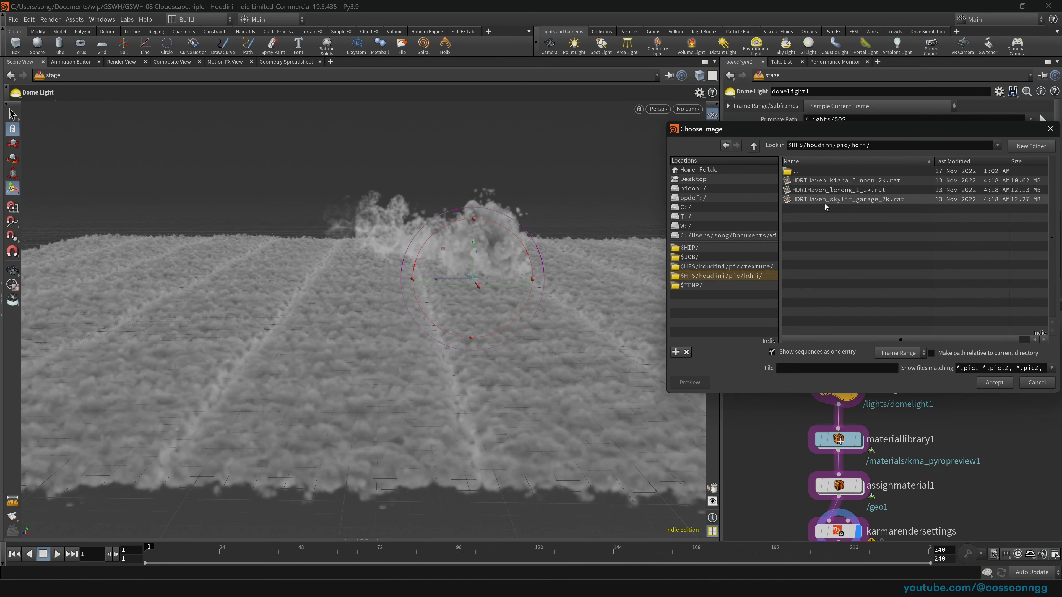
double_click(844, 180)
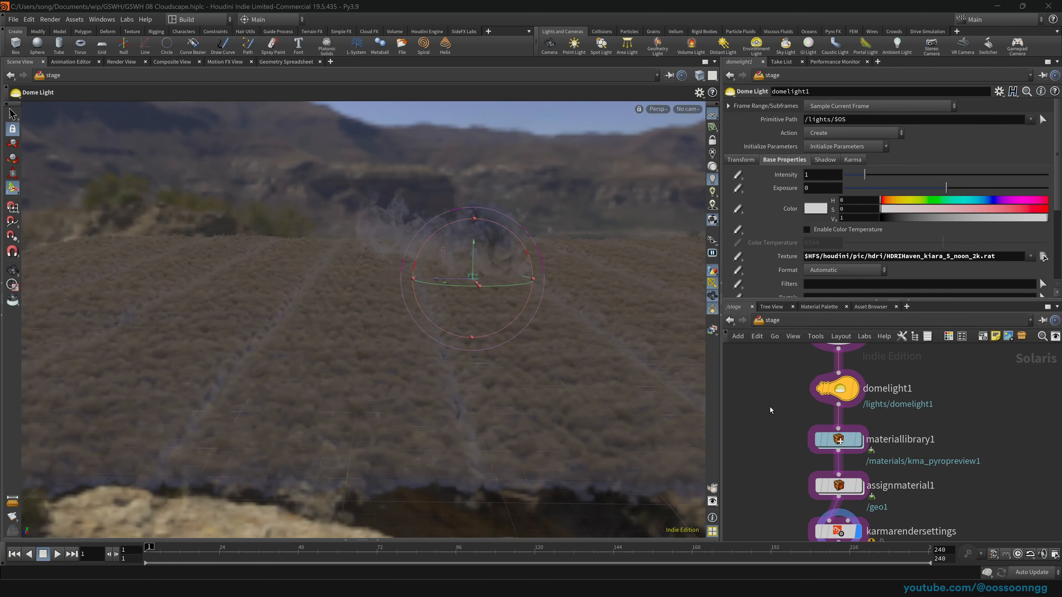
key("ctrl+s")
Switch the viewport renderer to Karma and move karmarendersettings slightly lower in the network
middle_click_drag(749, 457, 757, 431)
scroll(758, 431, "up", 1)
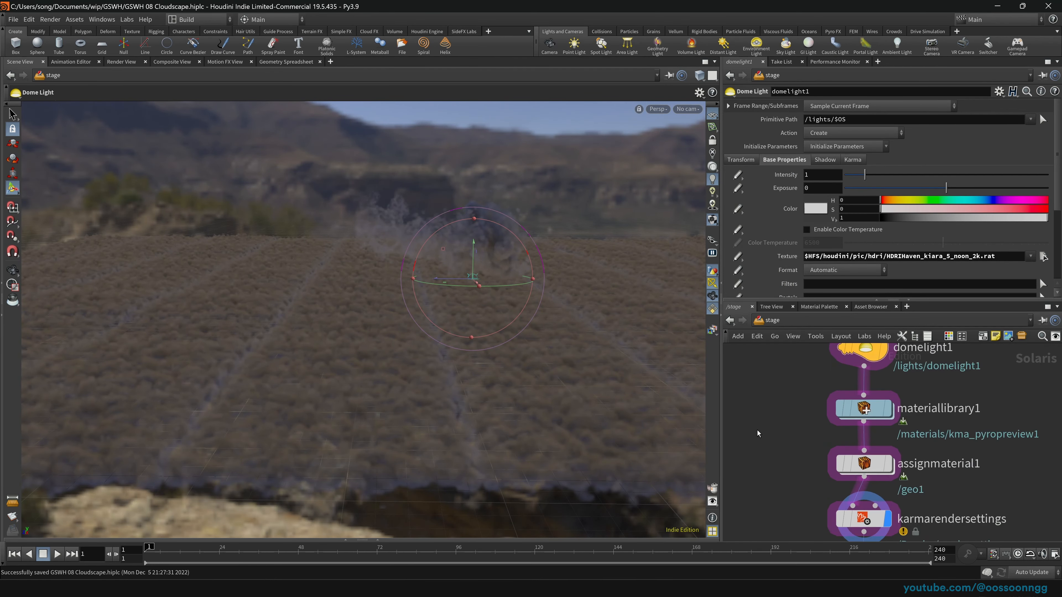
scroll(758, 432, "down", 1)
middle_click_drag(789, 489, 793, 396)
left_click(657, 109)
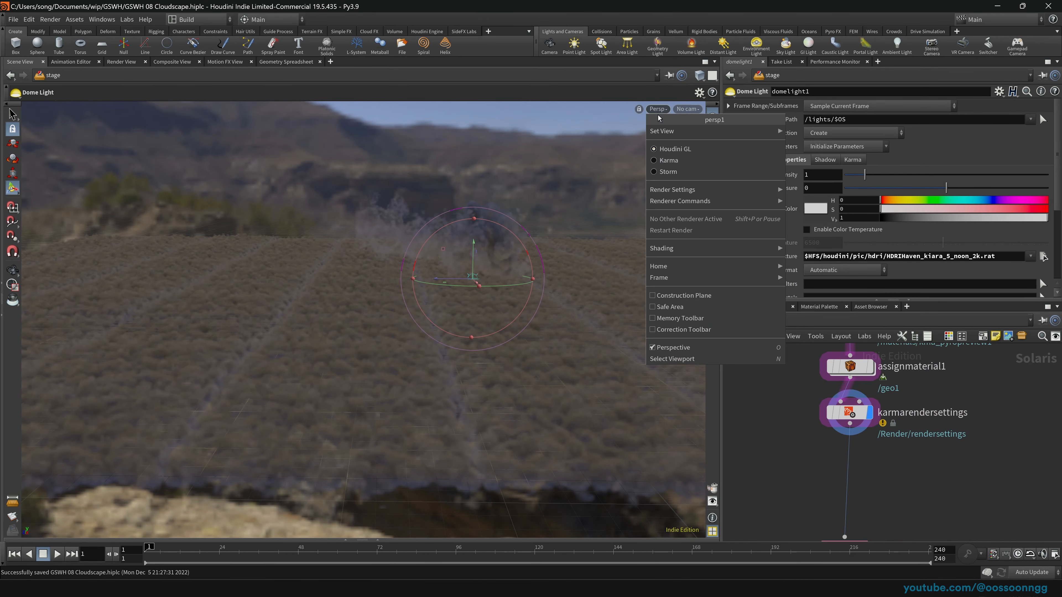
left_click(669, 160)
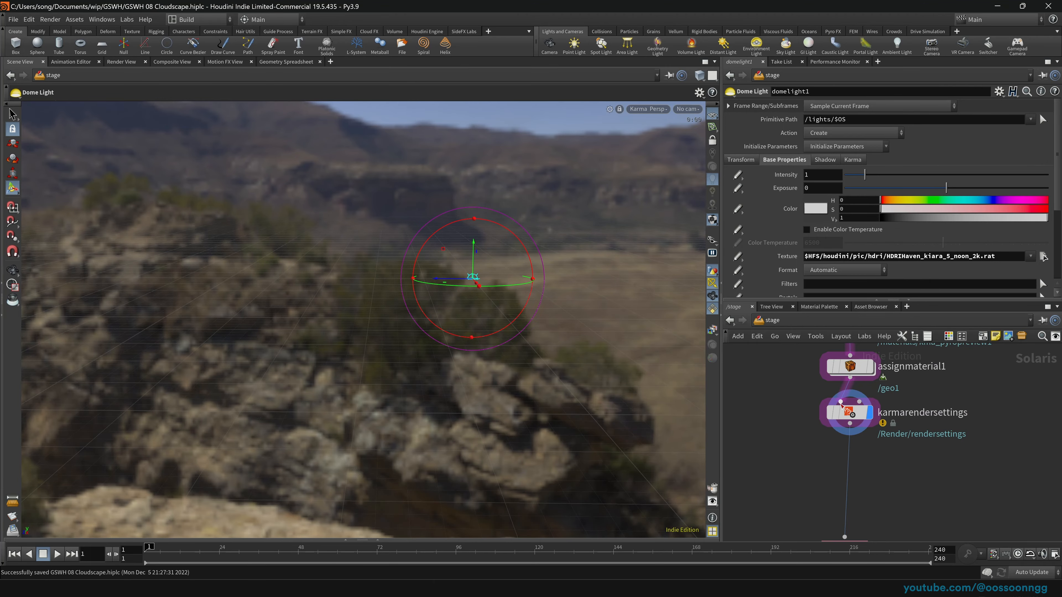
left_click_drag(847, 412, 847, 438)
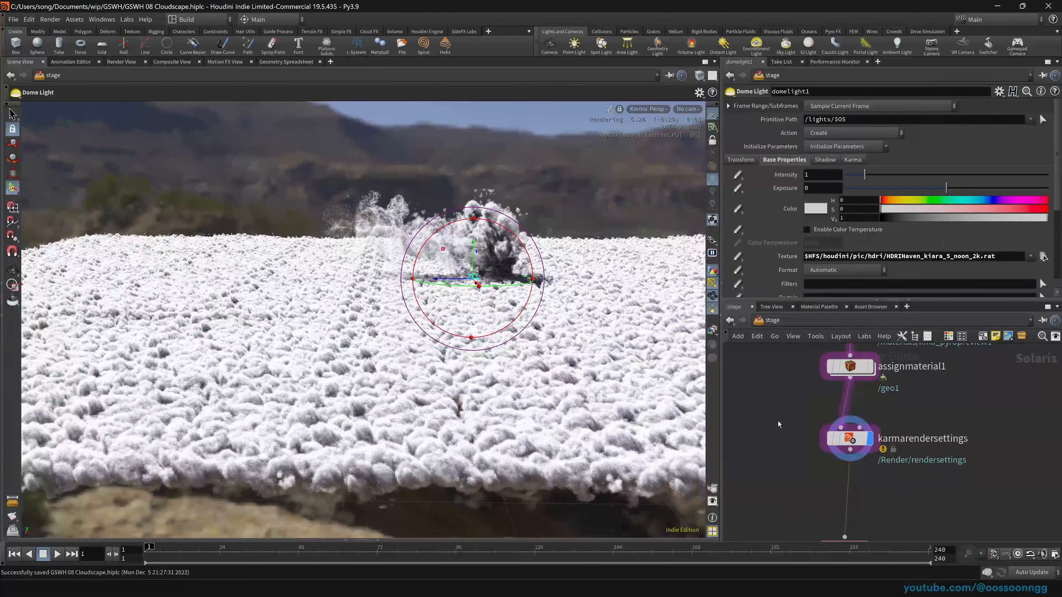
middle_click_drag(778, 421, 778, 481)
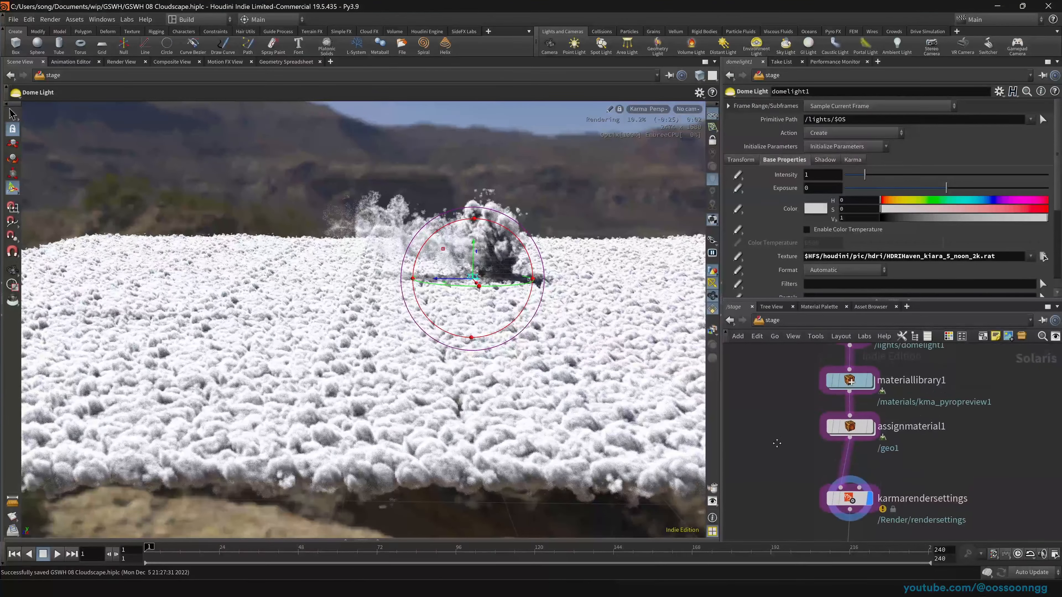
Set the density scale of kma_pyropreview1 inside materiallibrary1 to 0.39 and return to the stage network
double_click(850, 383)
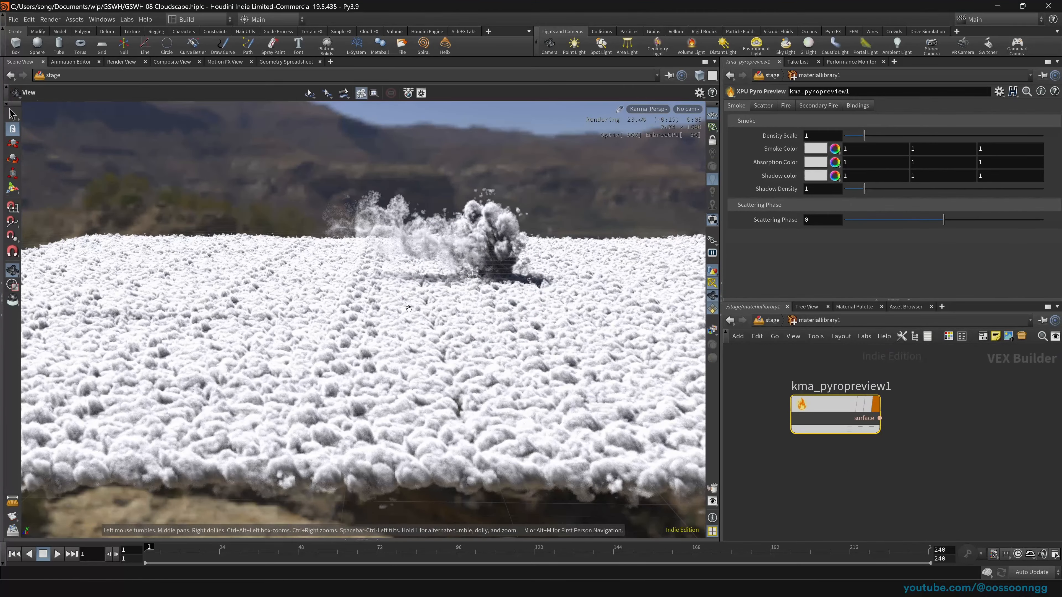
left_click_drag(430, 305, 446, 296)
right_click_drag(446, 295, 471, 324)
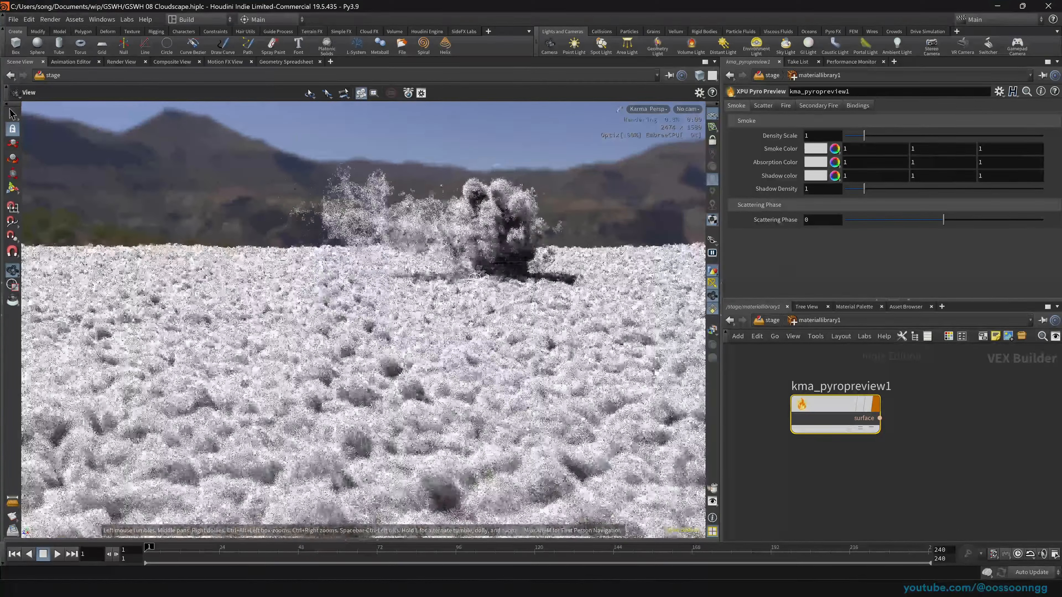
left_click_drag(472, 323, 488, 312)
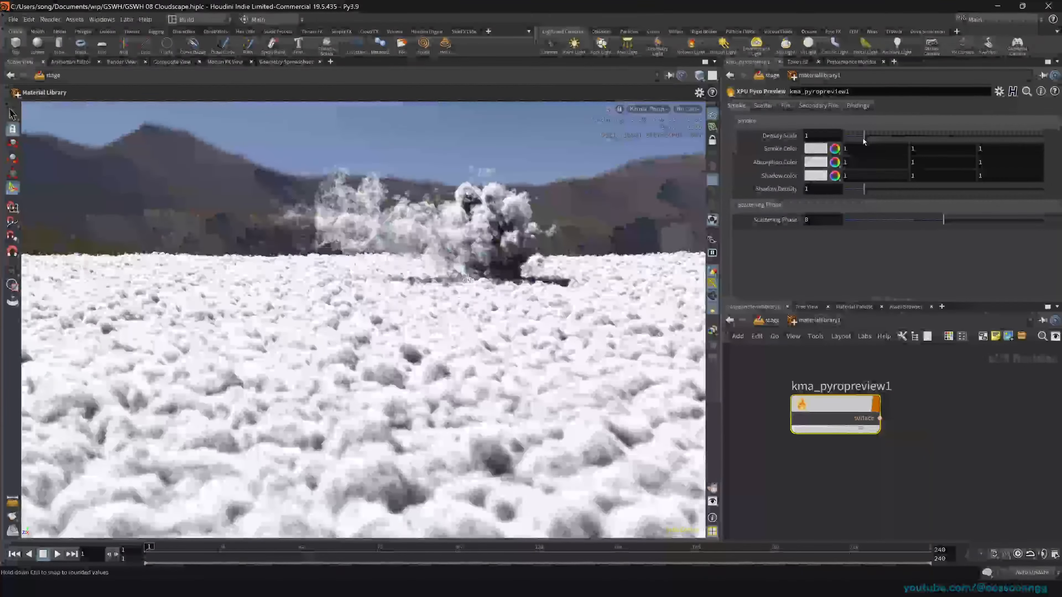
left_click_drag(864, 136, 856, 136)
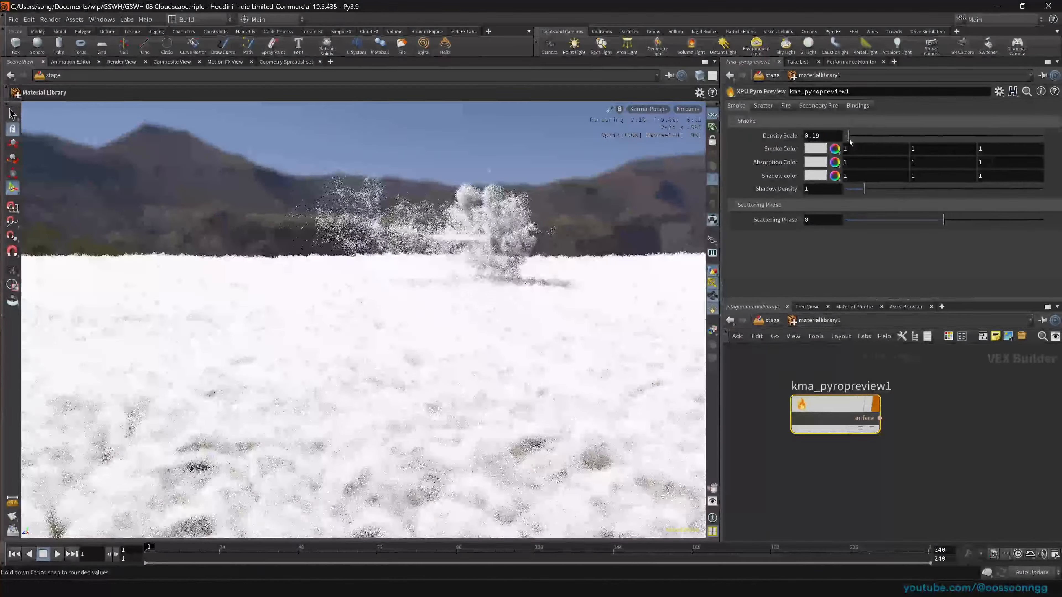
left_click_drag(849, 141, 852, 141)
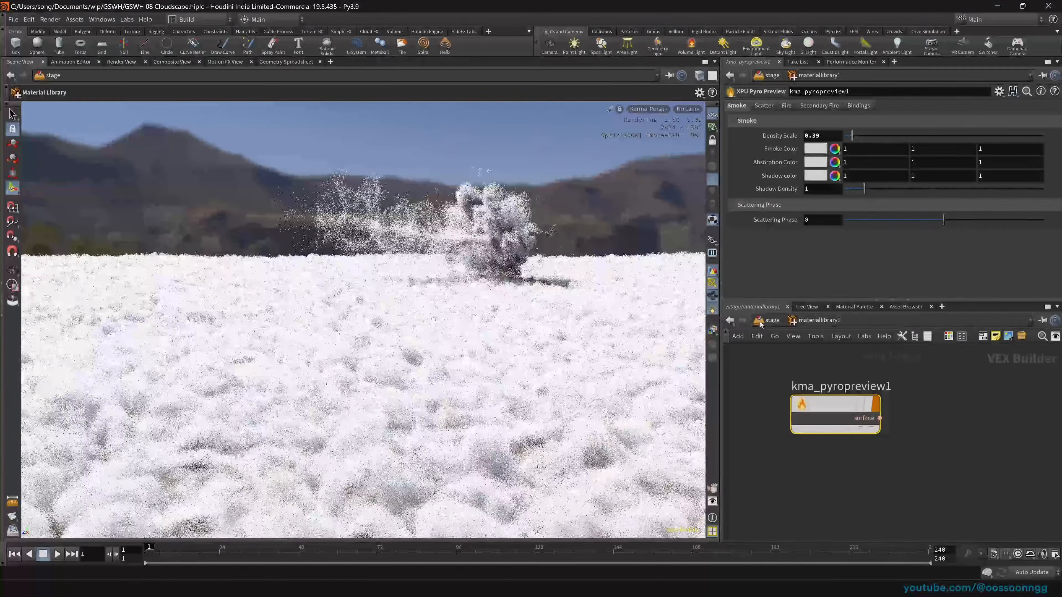
left_click(763, 323)
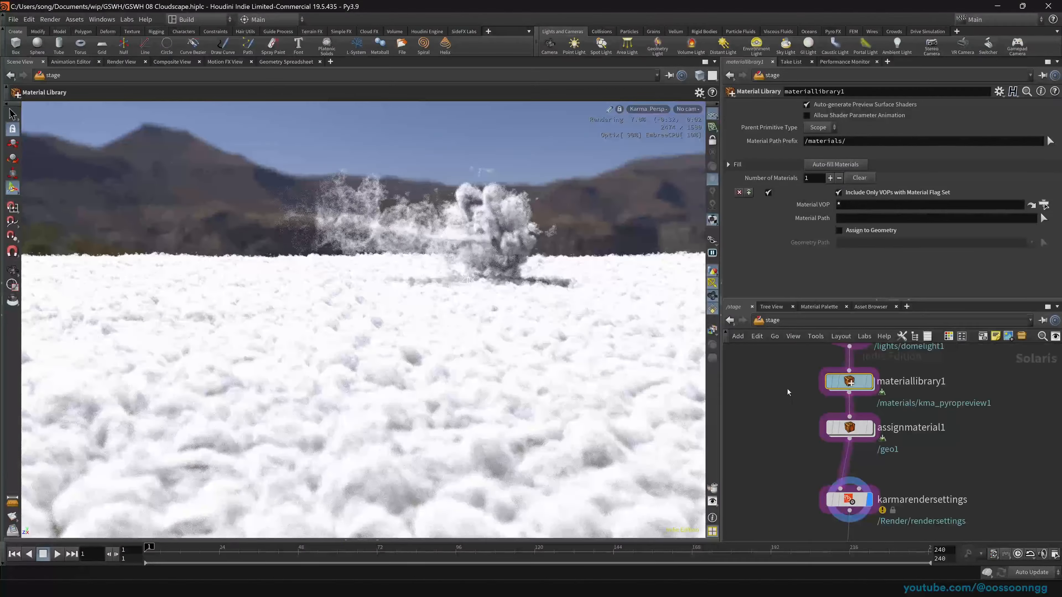
Switch the viewport renderer to Houdini GL and add an area light from a view facing the cloud plume
left_click(649, 109)
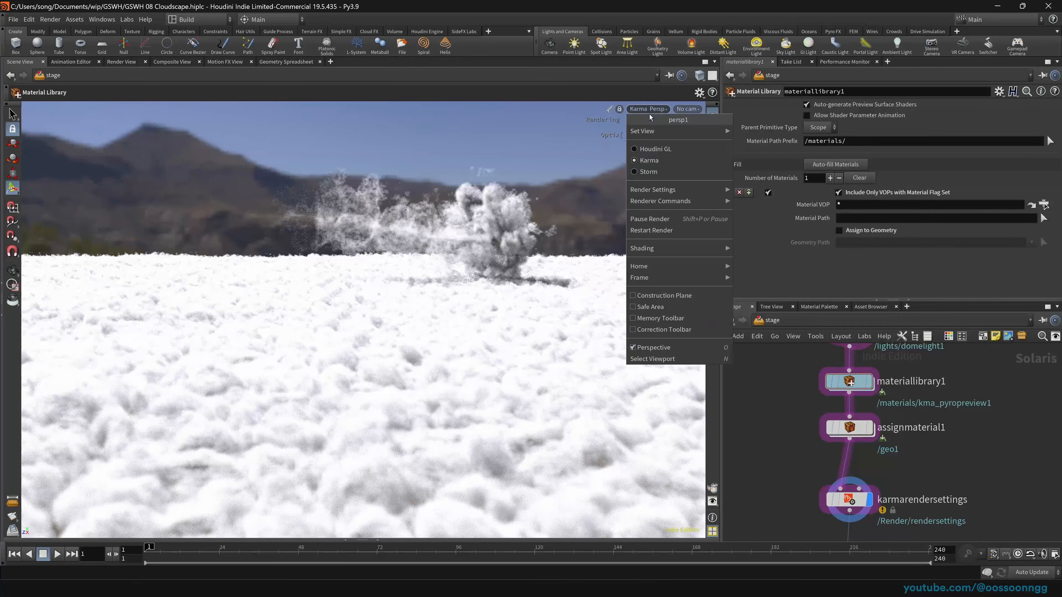
left_click(655, 150)
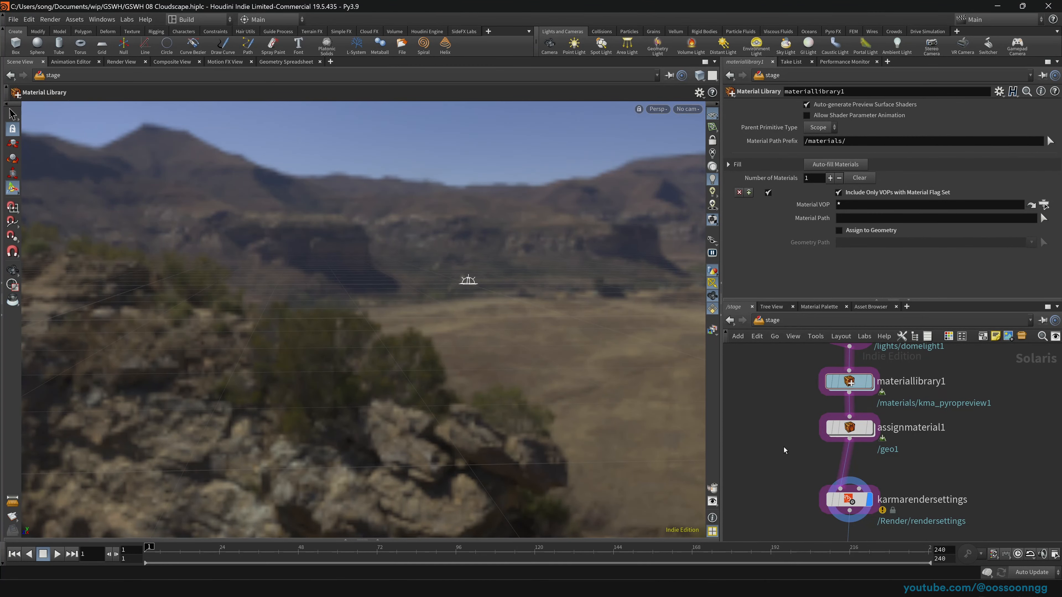
left_click_drag(487, 349, 414, 354, "alt")
left_click_drag(413, 189, 588, 183, "alt")
left_click_drag(419, 199, 542, 124, "alt")
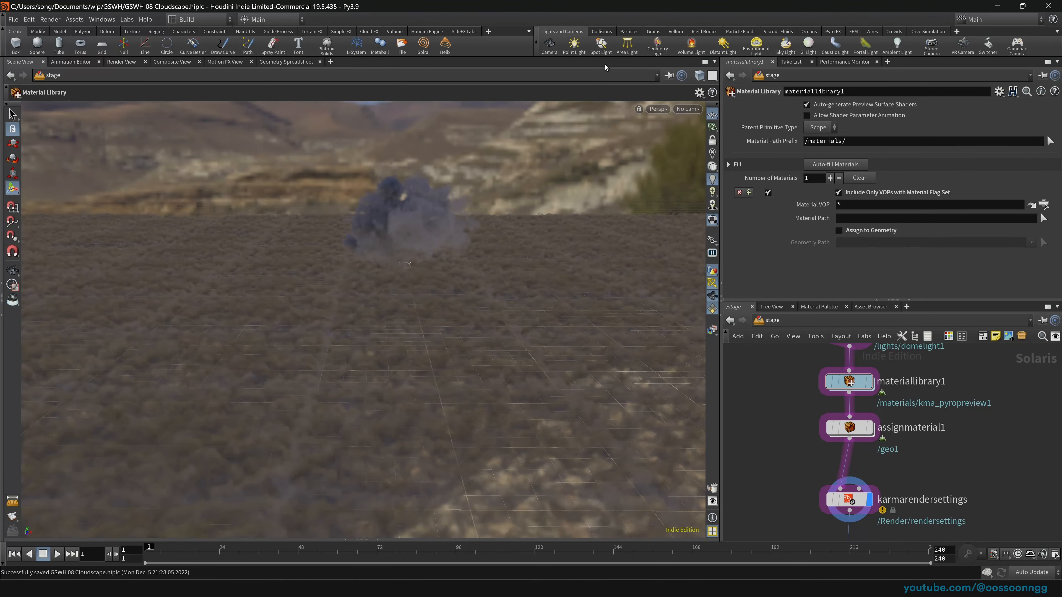
left_click(627, 46)
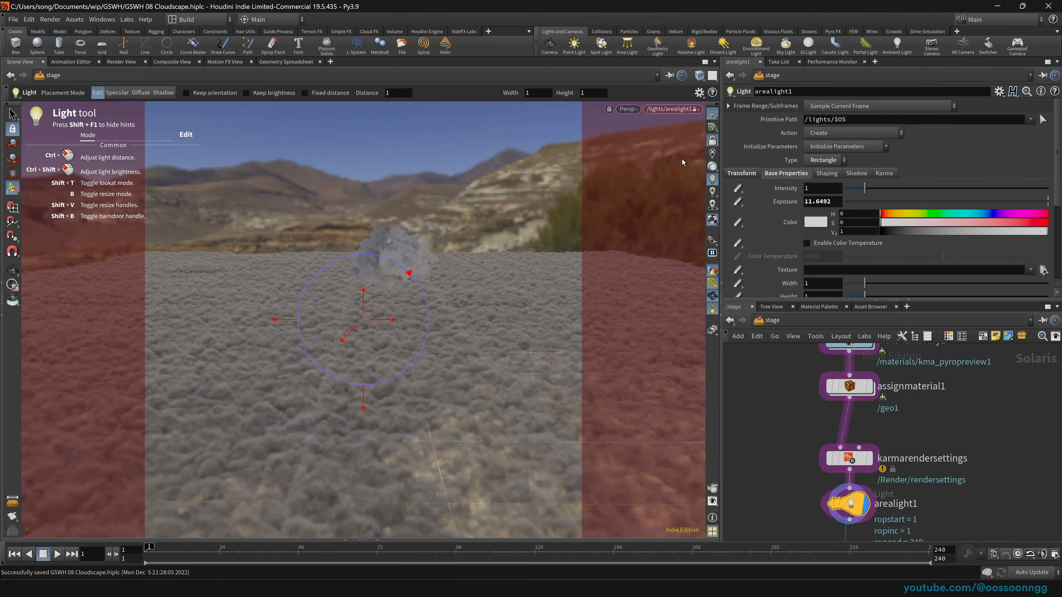
Position the area light by looking through it so the cloud plume is centred, and unlock the light from the view
middle_click_drag(454, 247, 429, 309, "alt")
right_click_drag(419, 316, 363, 315, "alt")
middle_click_drag(363, 316, 387, 292, "alt")
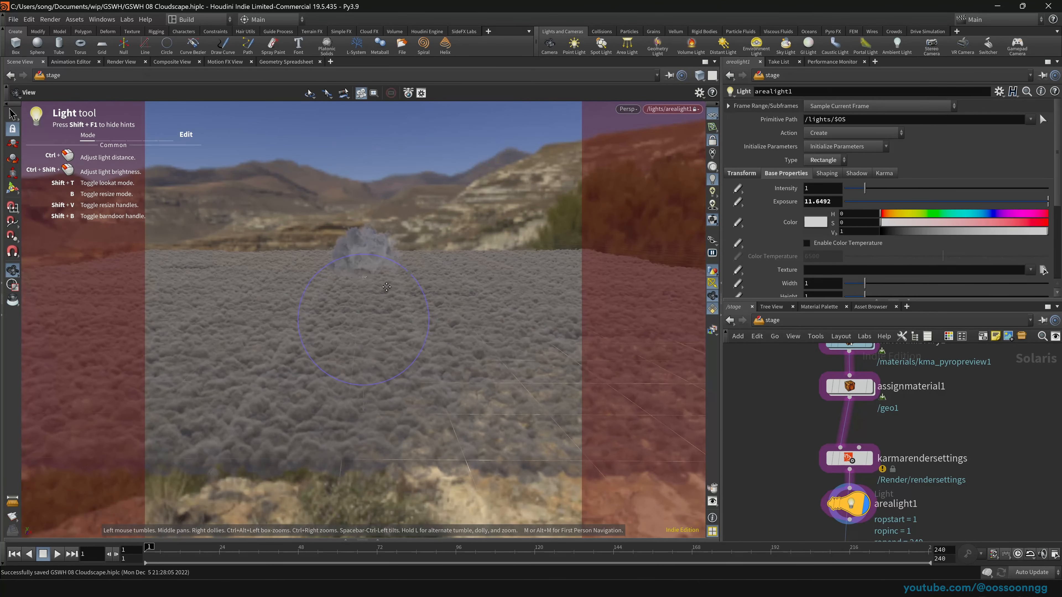
left_click_drag(387, 292, 389, 275, "alt")
middle_click_drag(389, 275, 388, 352, "alt")
right_click_drag(387, 352, 434, 328, "alt")
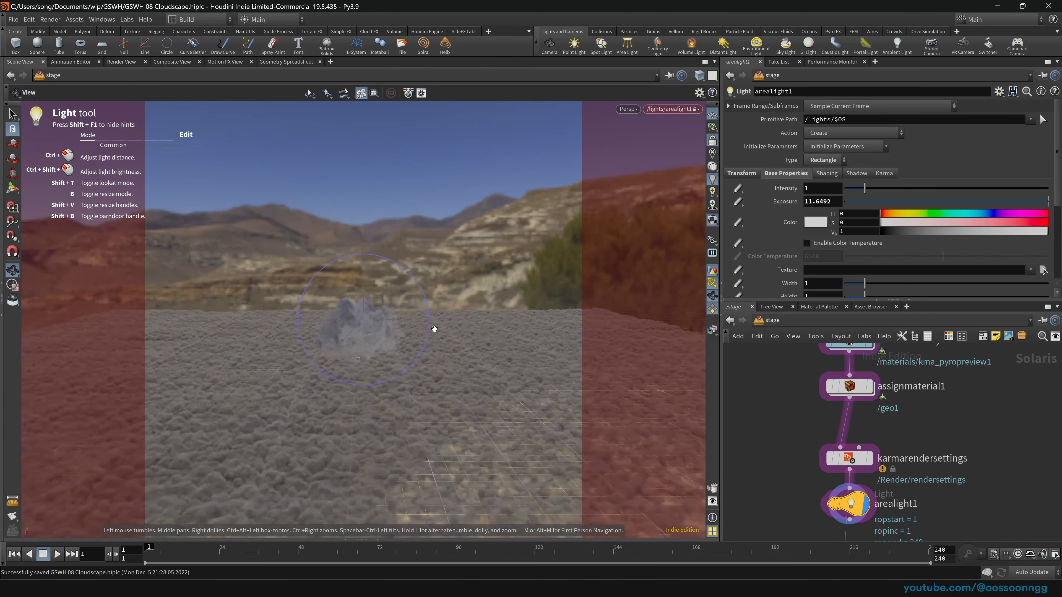
middle_click_drag(433, 328, 429, 294, "alt")
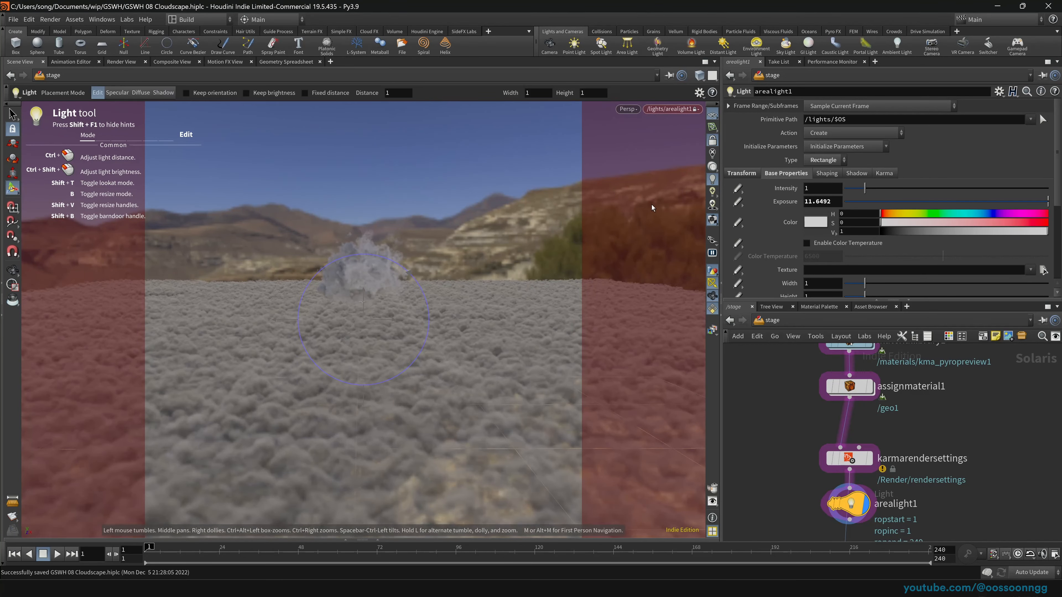
left_click(715, 143)
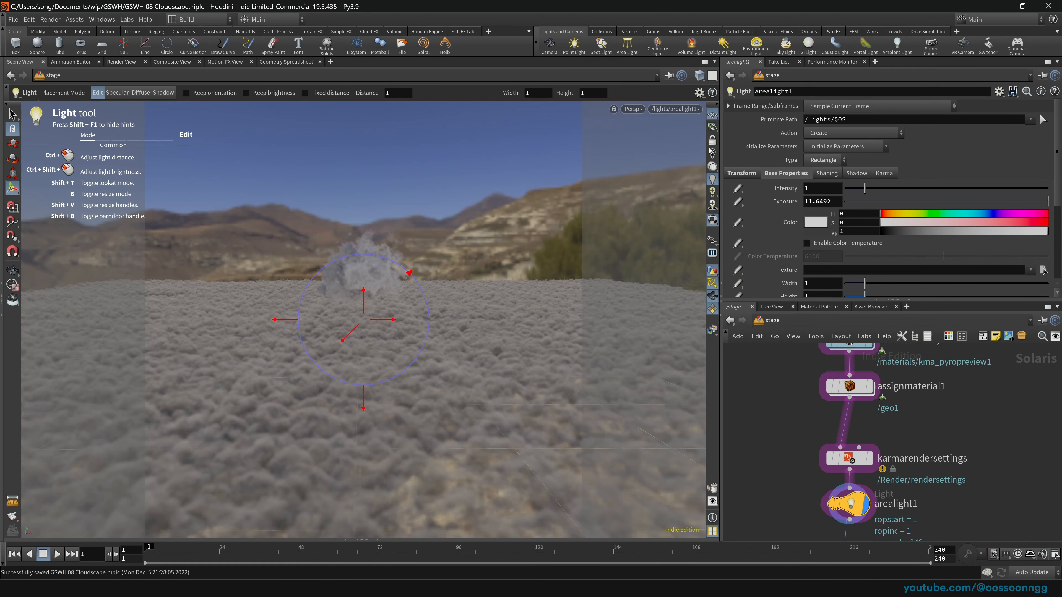
Insert arealight1 between assignmaterial1 and karmarendersettings, and set the display flag on karmarendersettings
left_click_drag(424, 310, 211, 289, "alt")
middle_click_drag(211, 290, 366, 327, "alt")
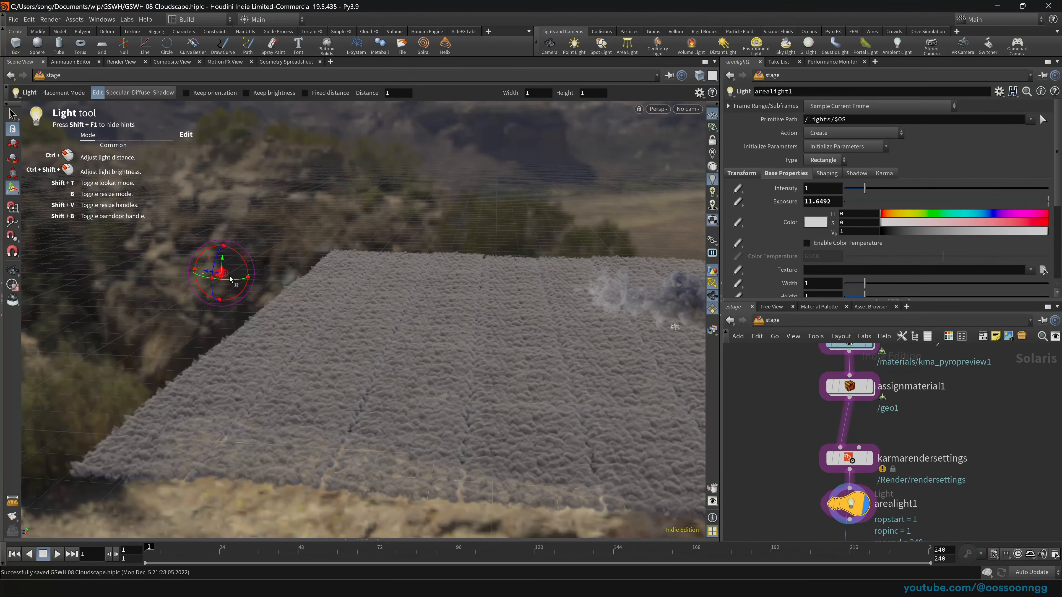
middle_click_drag(418, 303, 259, 307, "alt")
right_click_drag(259, 307, 612, 295, "alt")
left_click_drag(505, 313, 531, 306, "alt")
middle_click_drag(781, 454, 820, 391)
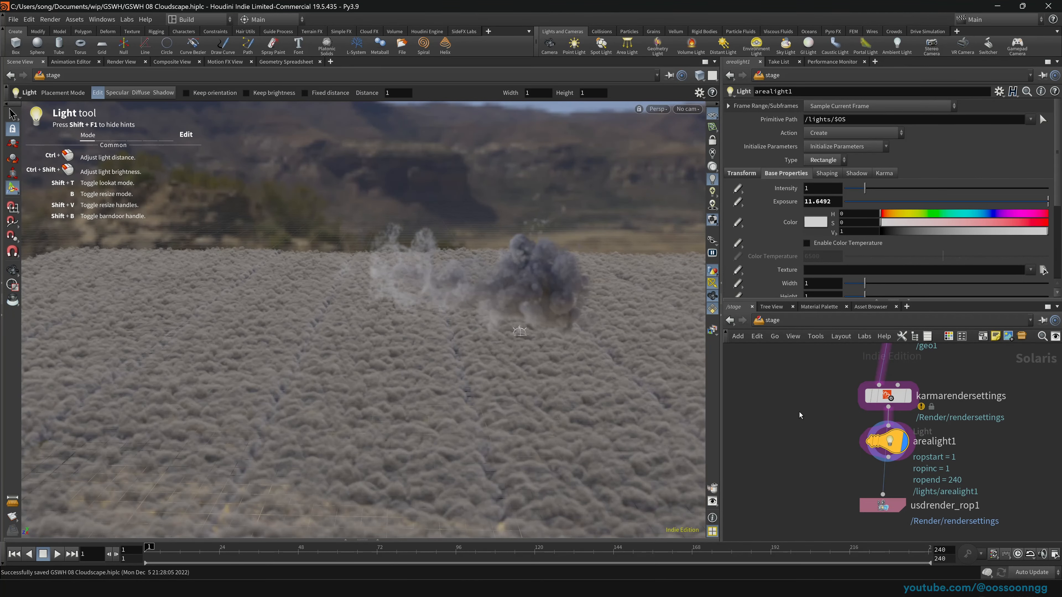
left_click_drag(881, 447, 878, 379)
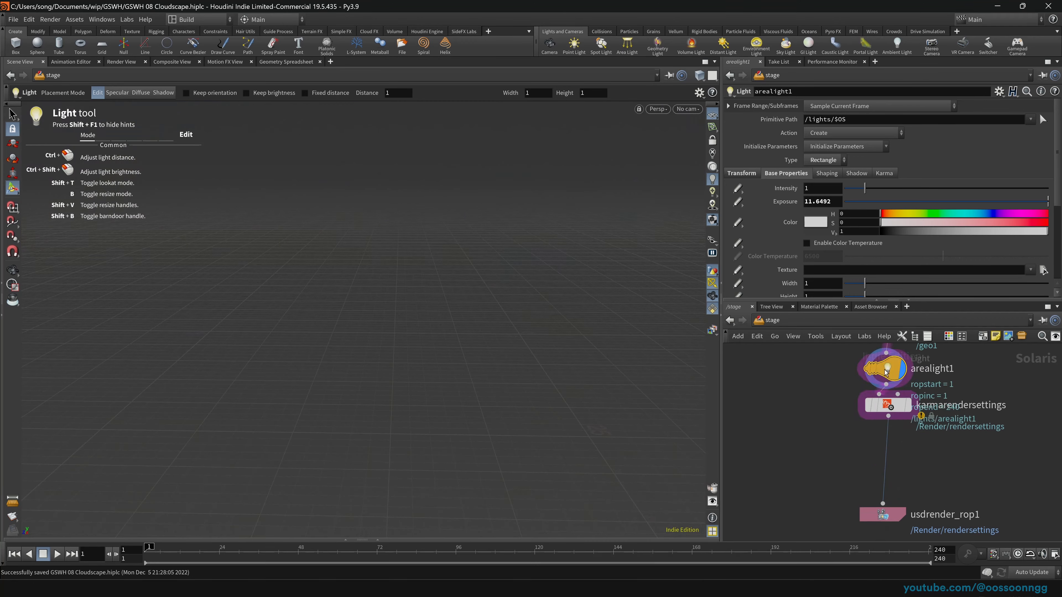
left_click(903, 428)
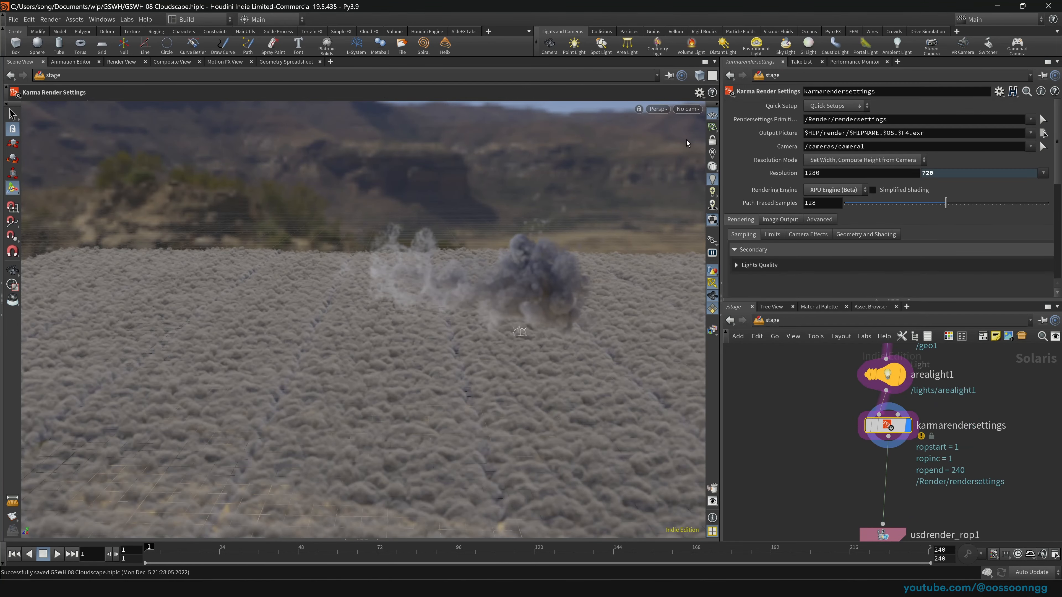
Switch the viewport renderer to Karma and set domelight1's intensity to 0.15
left_click(659, 110)
left_click(703, 162)
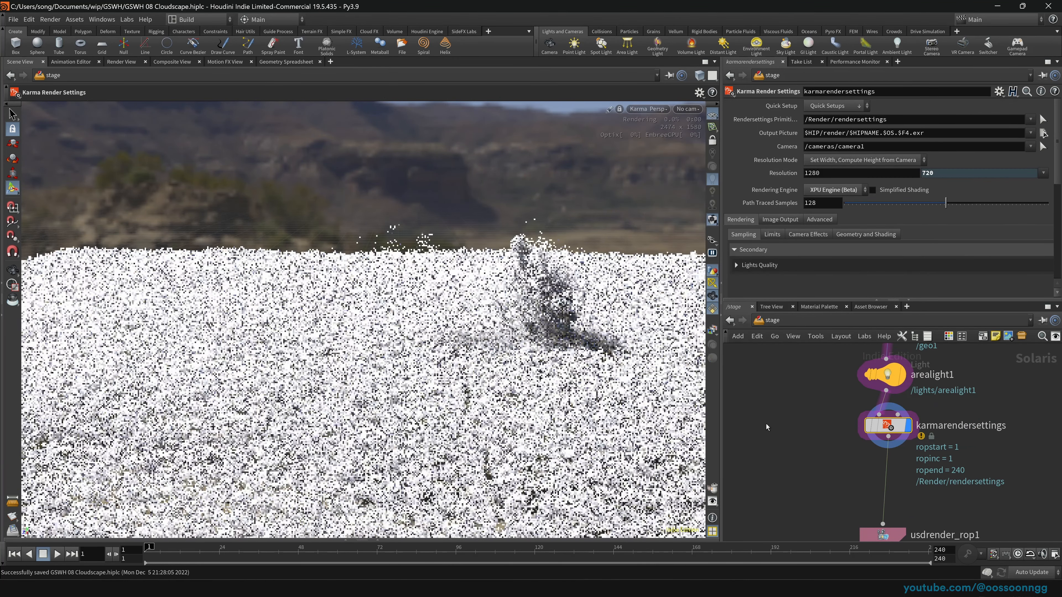
middle_click_drag(767, 424, 819, 411)
middle_click_drag(896, 410, 753, 456)
left_click_drag(771, 430, 875, 394)
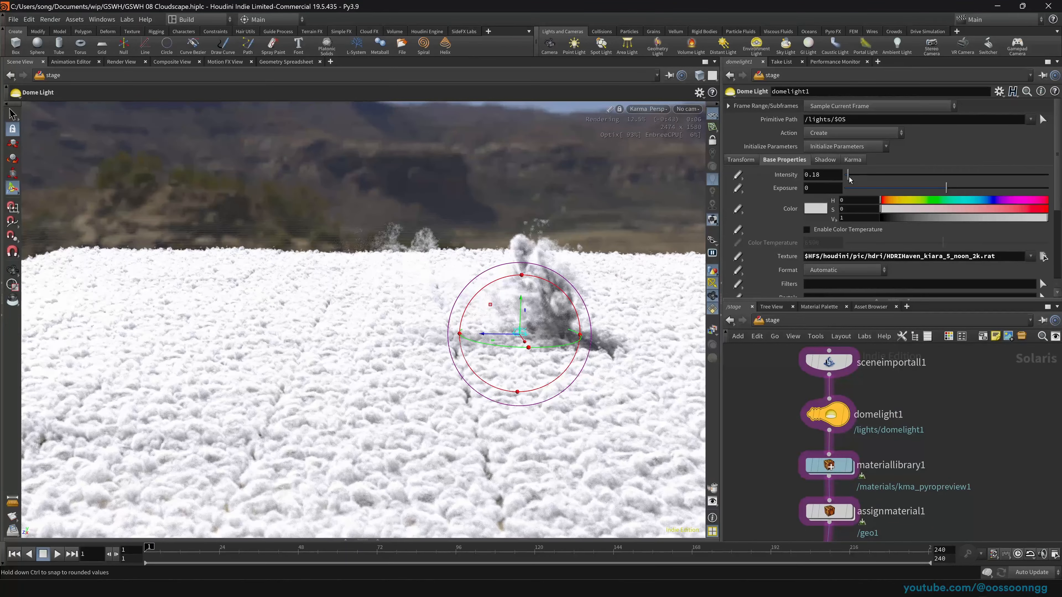
left_click_drag(850, 180, 847, 180)
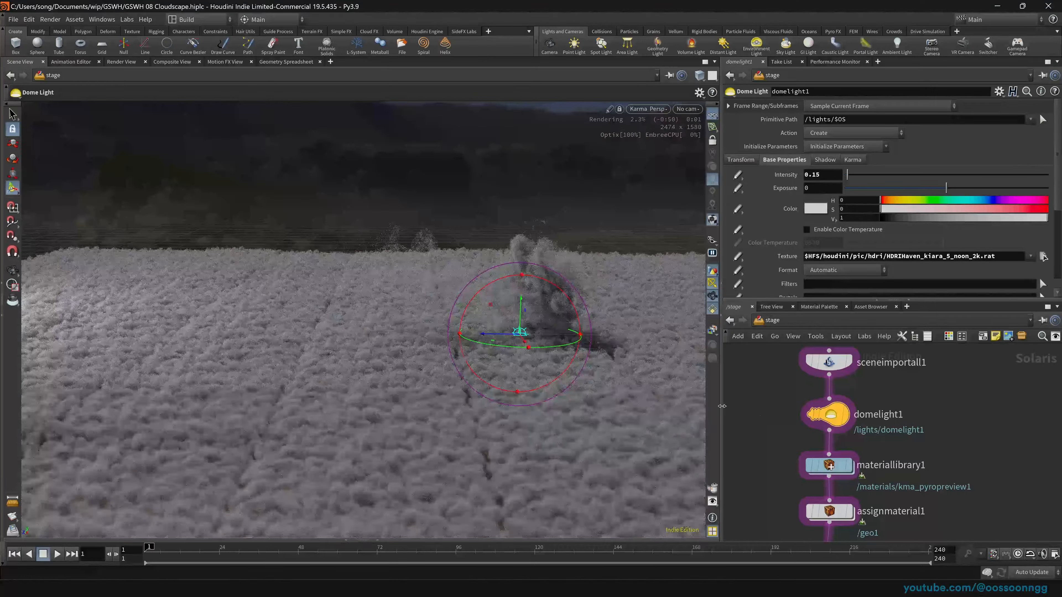
middle_click_drag(472, 401, 538, 323, "alt")
left_click_drag(538, 322, 465, 328, "alt")
right_click_drag(640, 257, 581, 299, "alt")
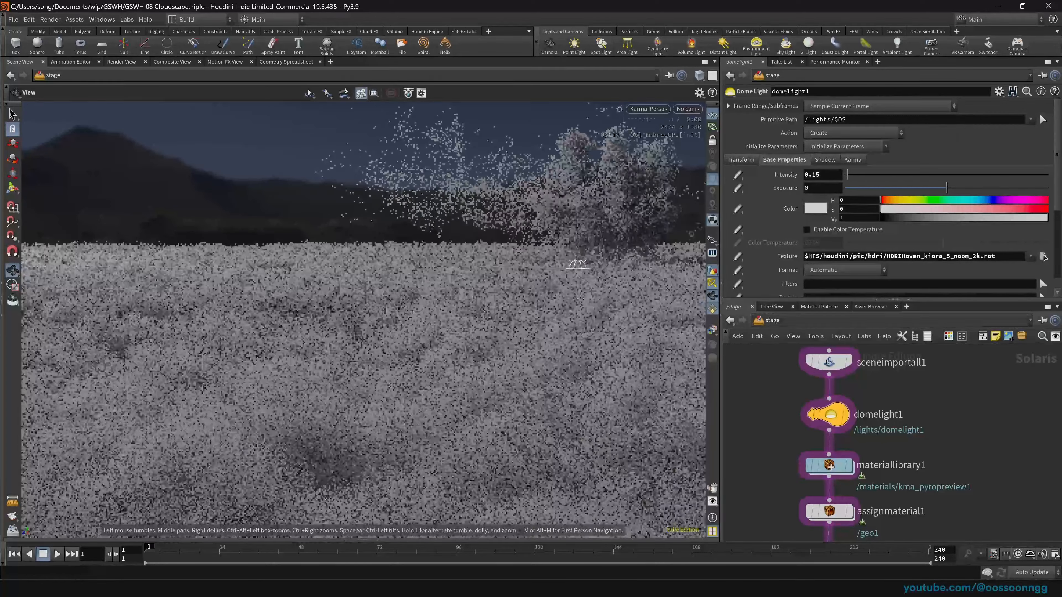
middle_click_drag(580, 299, 548, 323, "alt")
left_click_drag(545, 319, 542, 322, "alt")
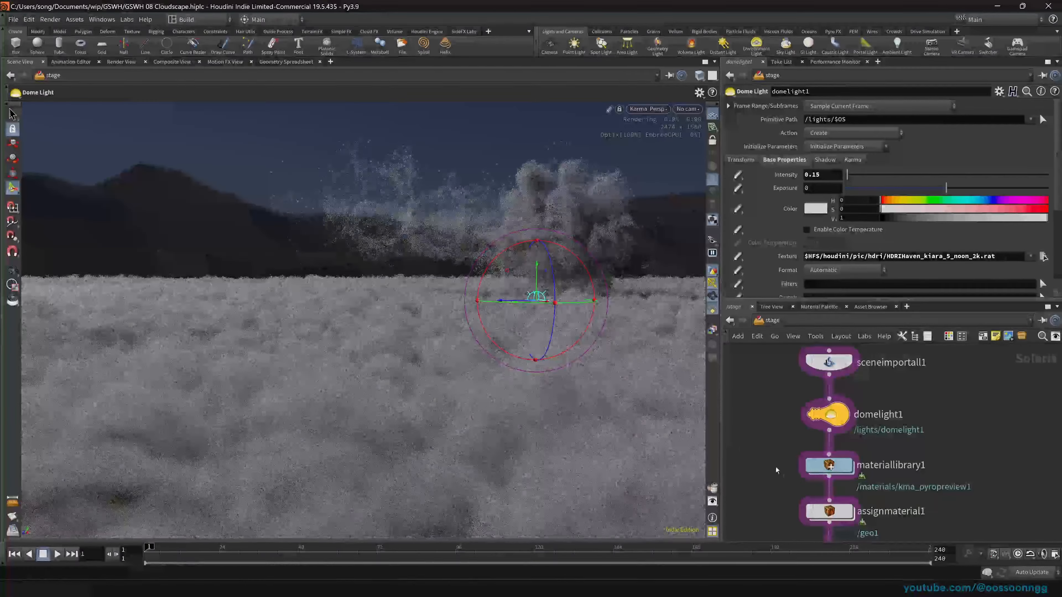
Set arealight1's intensity to 0.8 and its uniform scale to 4
middle_click_drag(772, 468, 812, 403)
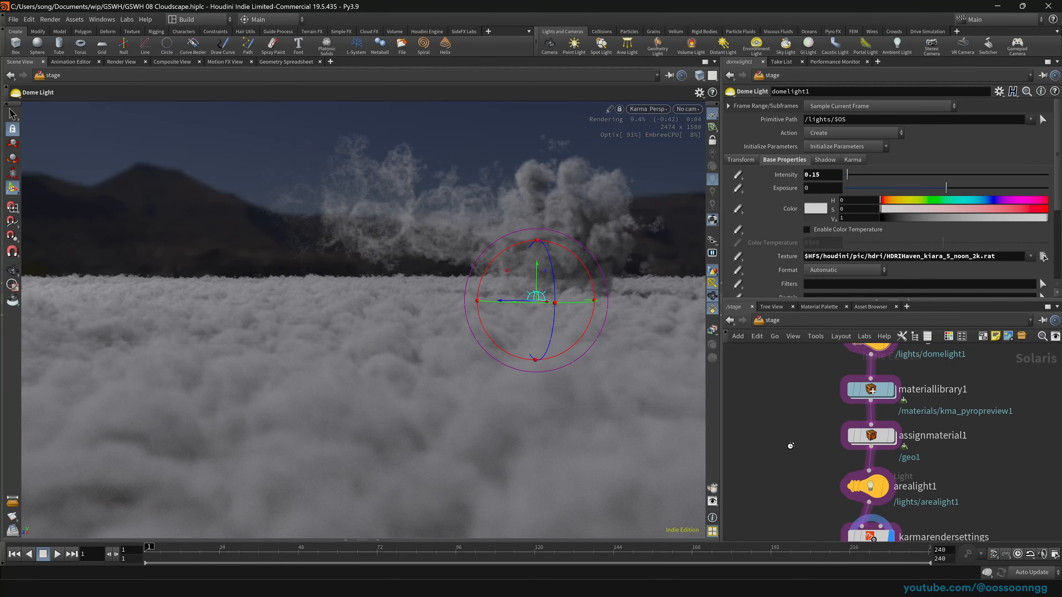
left_click(870, 487)
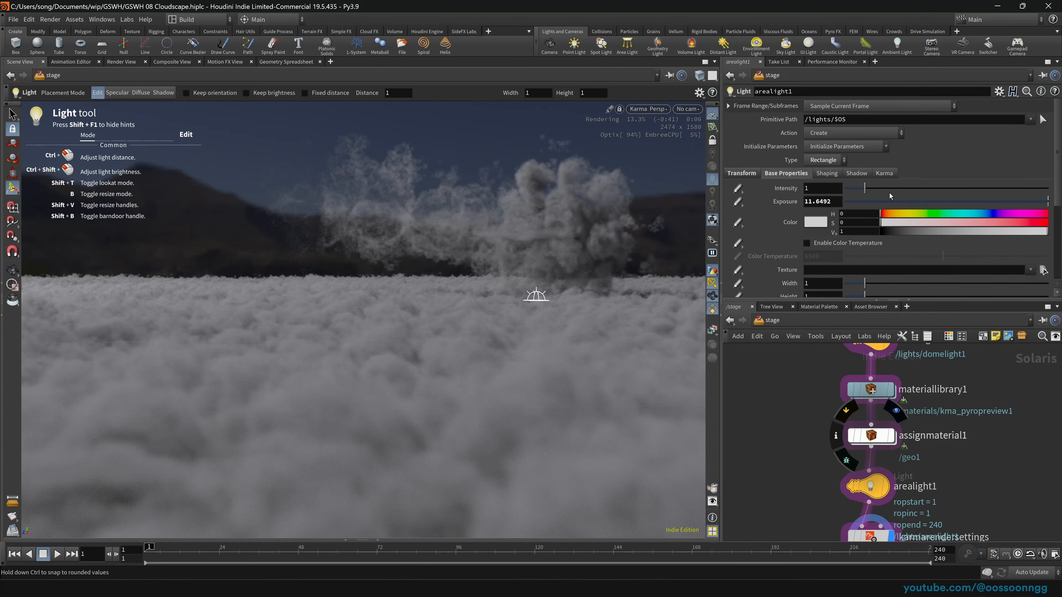
left_click_drag(891, 195, 1024, 201)
left_click_drag(953, 197, 858, 193)
left_click(749, 174)
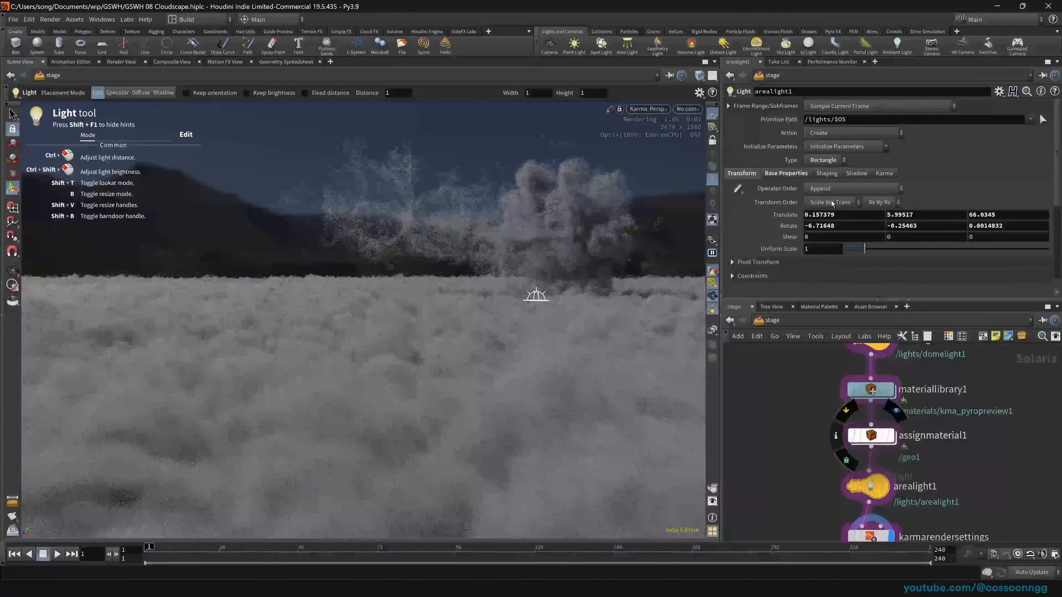
left_click_drag(542, 260, 305, 285, "alt")
right_click_drag(305, 286, 258, 306, "alt")
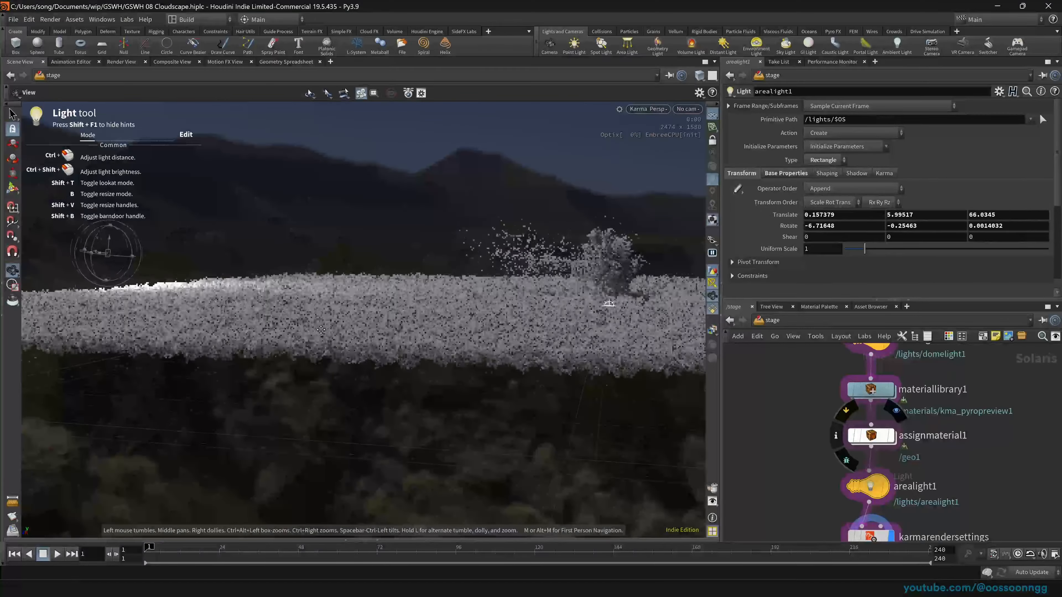
middle_click_drag(321, 329, 323, 330, "alt")
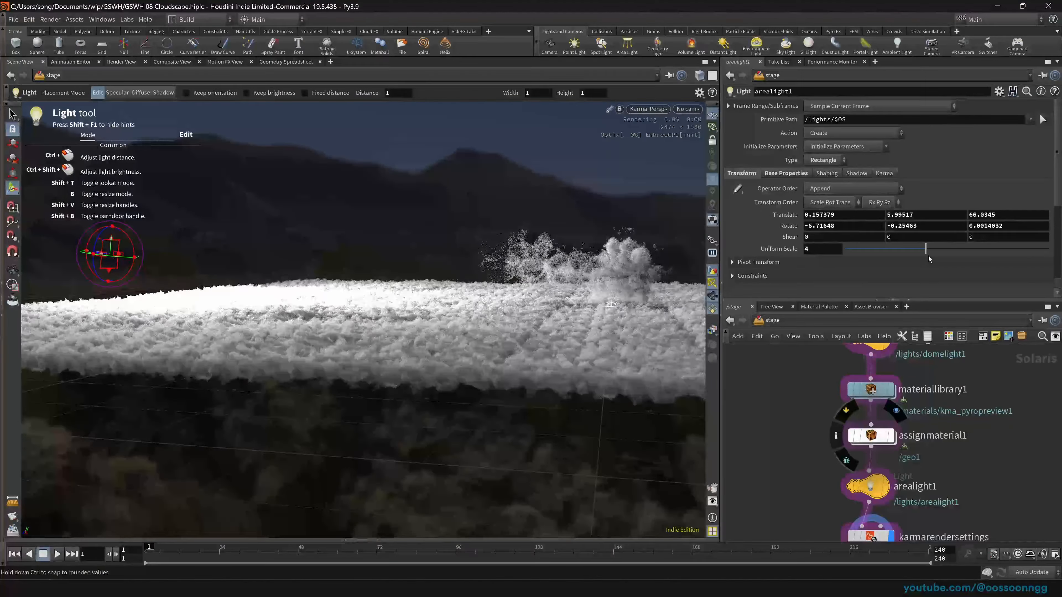
left_click(786, 173)
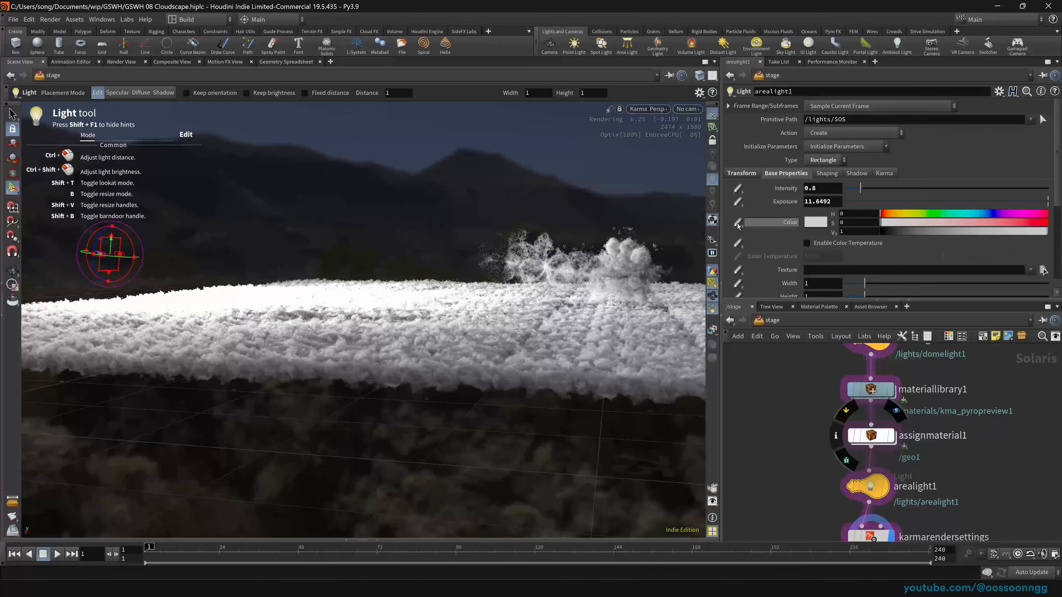
left_click_drag(568, 295, 584, 301, "alt")
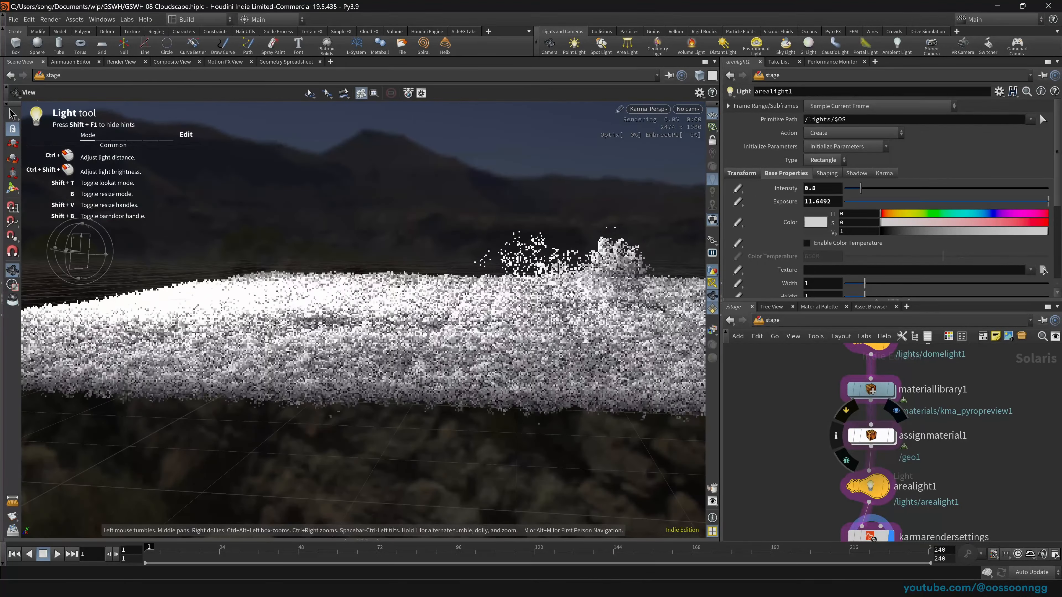
right_click_drag(584, 300, 623, 286, "alt")
left_click_drag(547, 257, 512, 292)
middle_click_drag(512, 292, 506, 330)
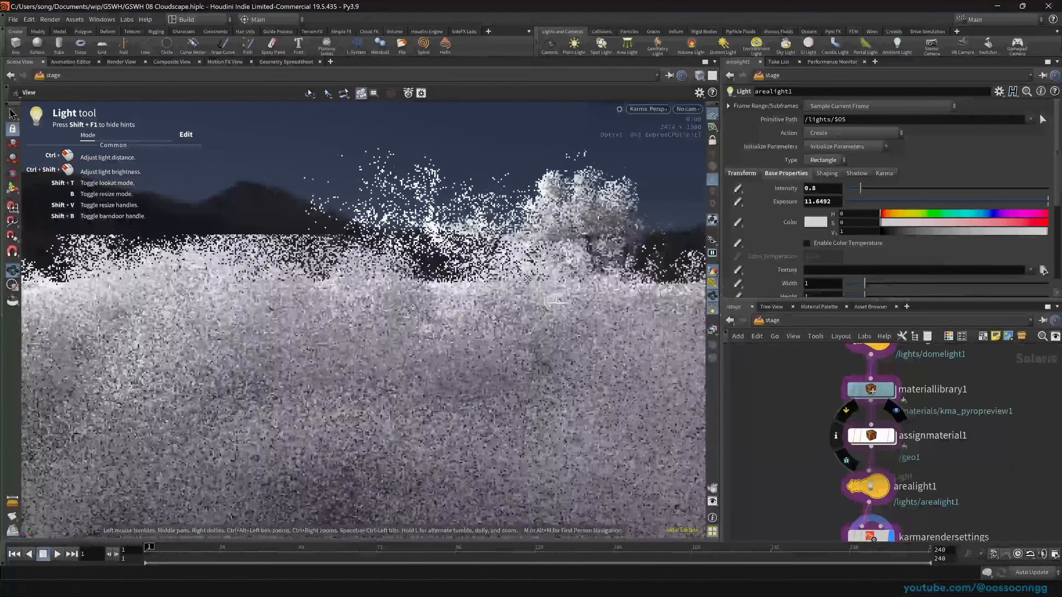
Go to the obj network and add a second Geometry node below geo1
left_click(772, 320)
left_click(782, 379)
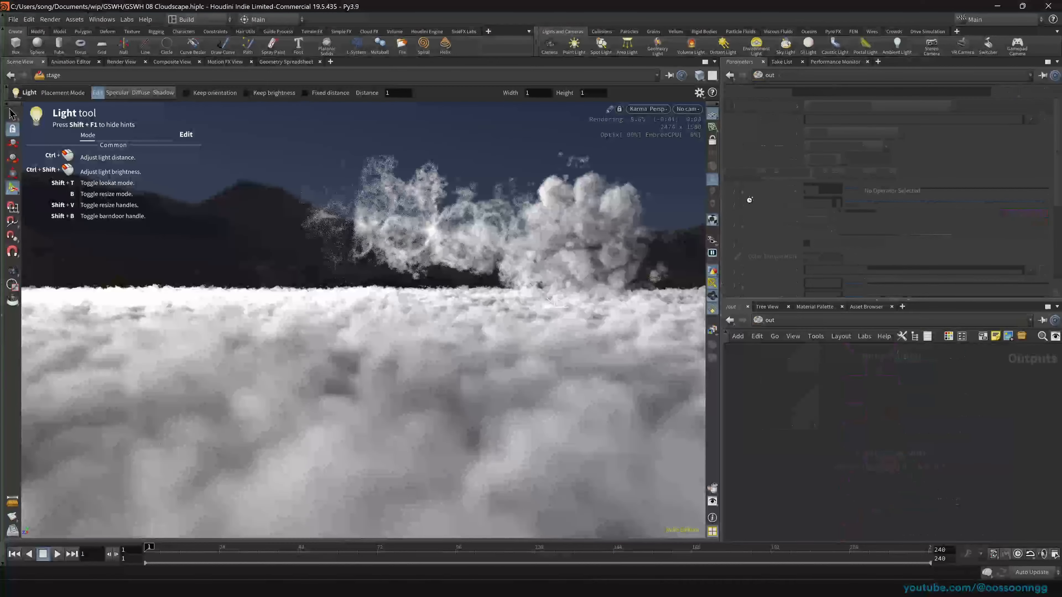
left_click(768, 320)
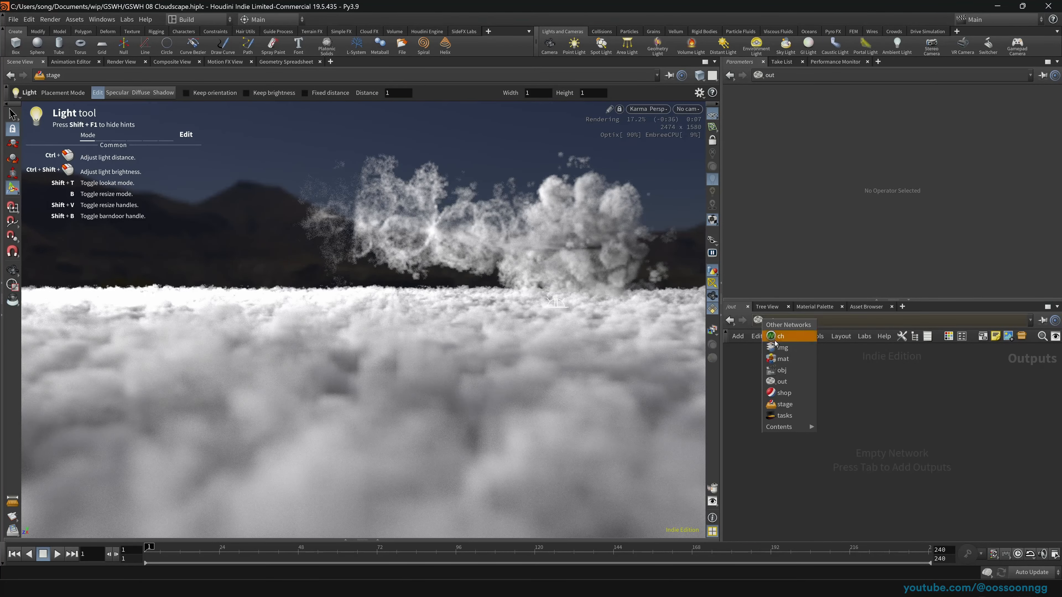
left_click(782, 371)
key("Tab")
type("geo")
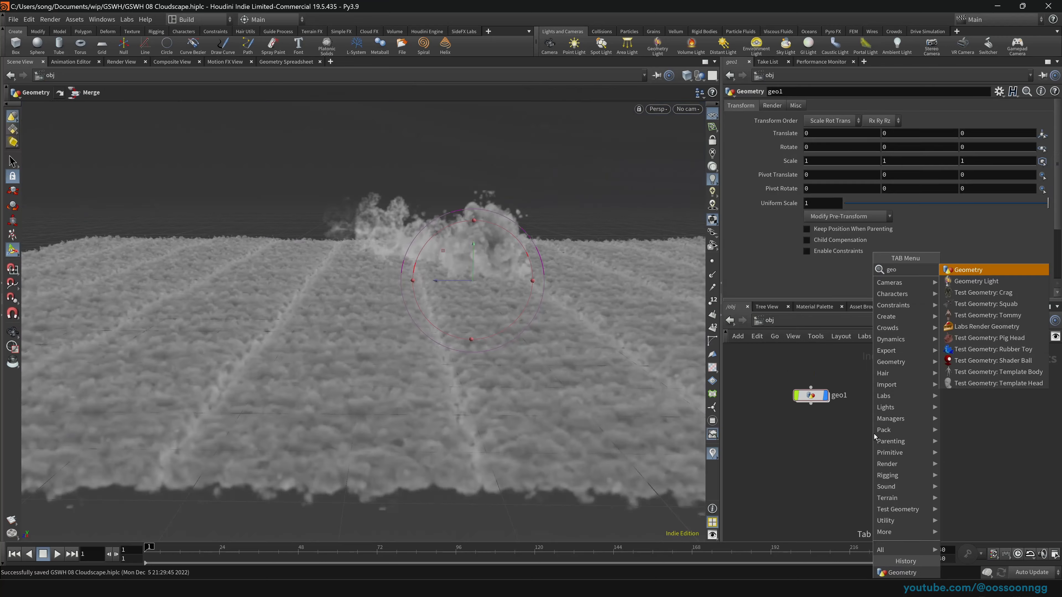
key("Return")
left_click(875, 437)
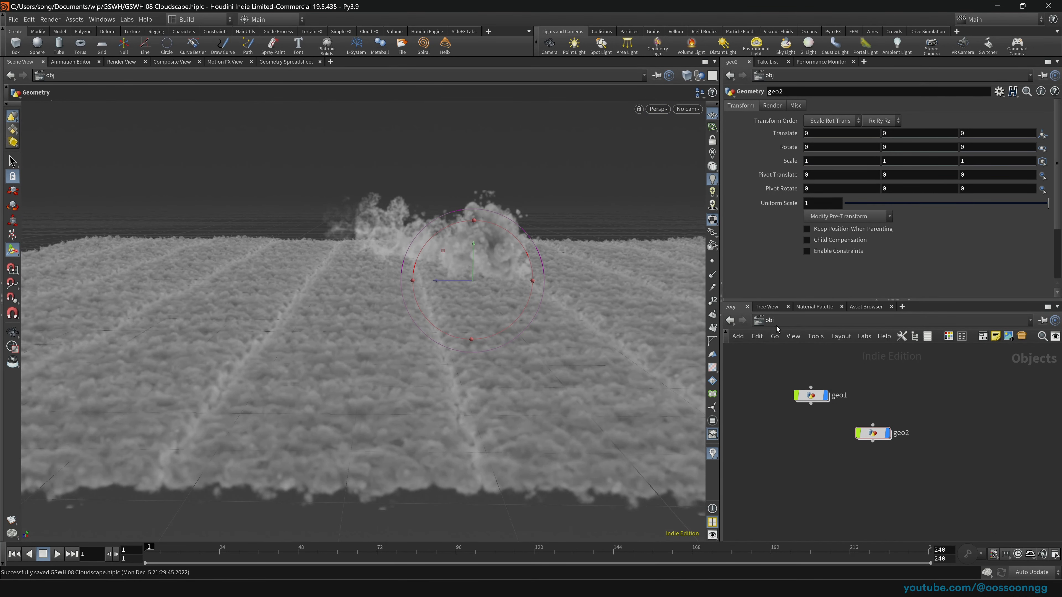
Add a Box node inside geo2 and set its uniform scale to about 10
double_click(874, 434)
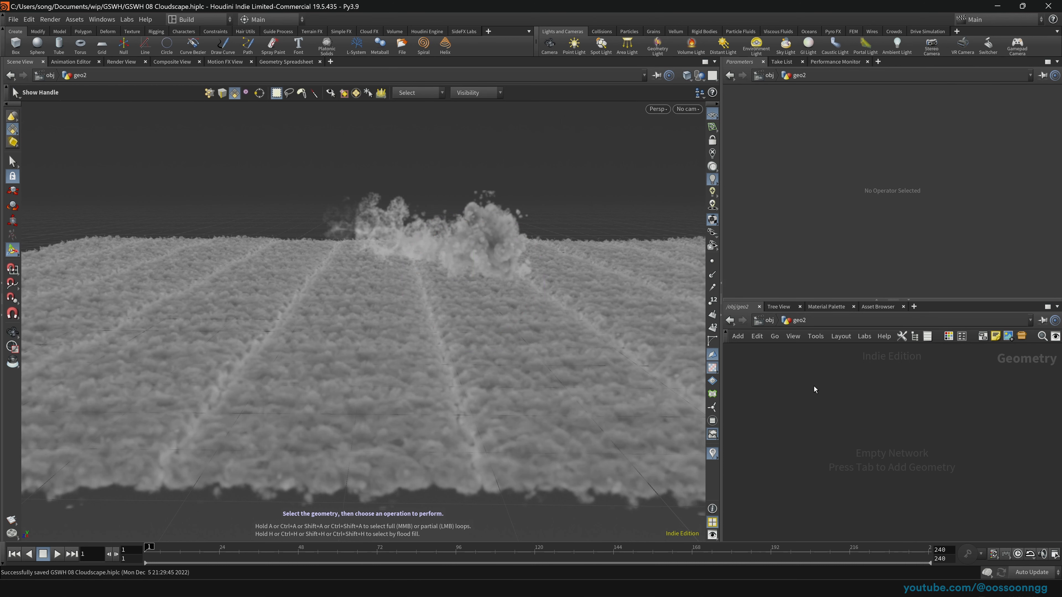
key("Tab")
type("b")
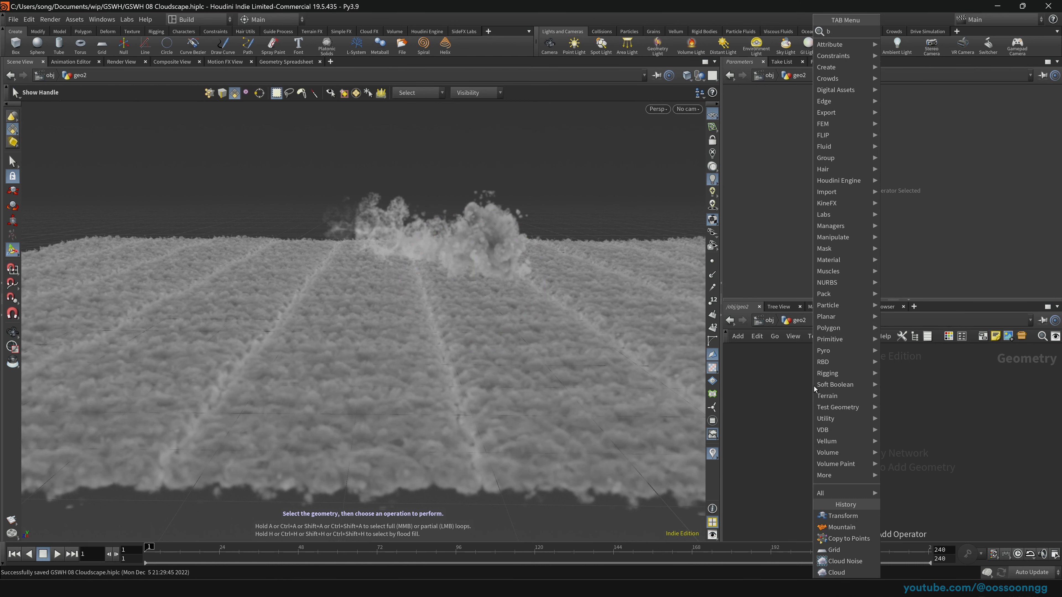
type("ox")
key("Return")
left_click(814, 386)
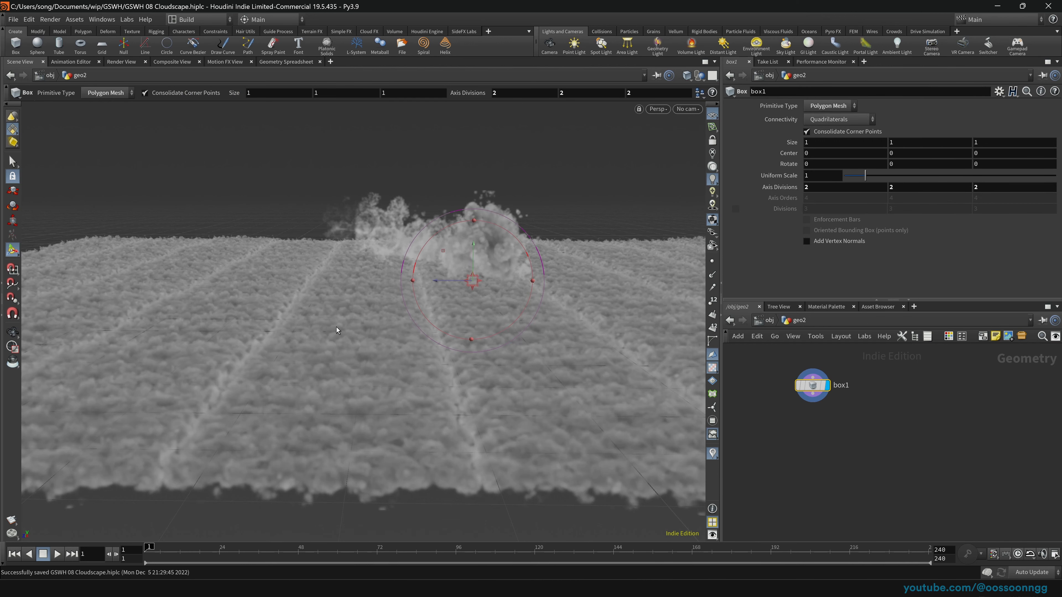
left_click_drag(338, 331, 626, 363)
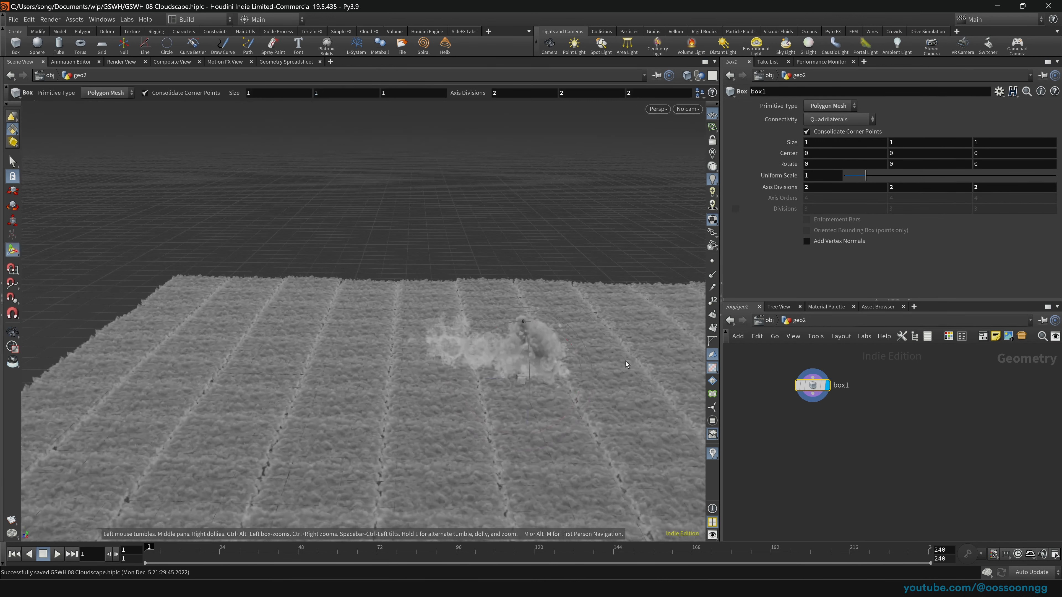
left_click_drag(866, 176, 1057, 175)
middle_click_drag(815, 172, 836, 234)
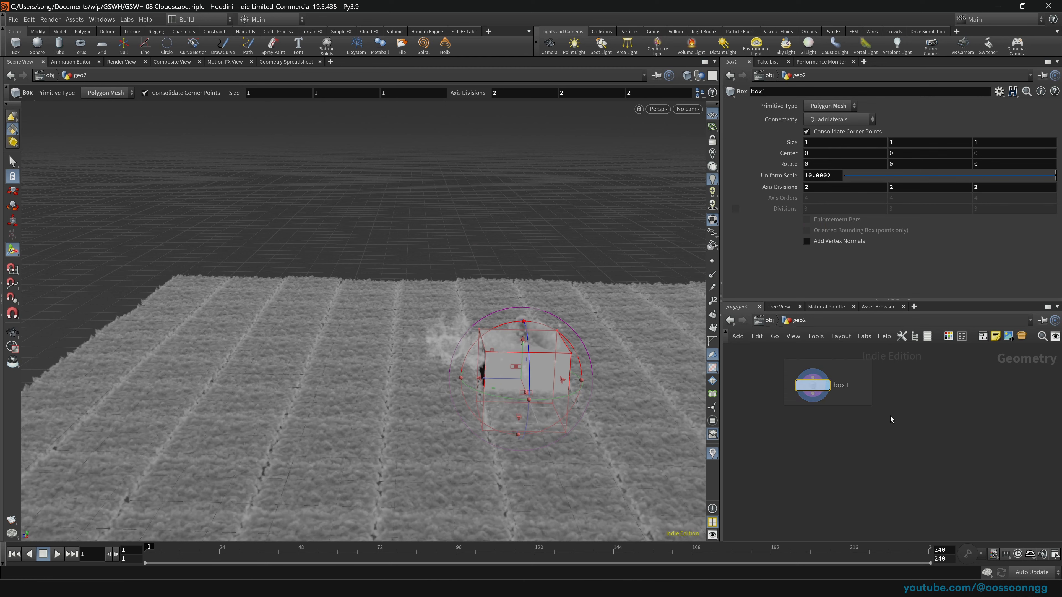
Append a VDB from Polygons node to box1, with Distance VDB disabled and the density Fog VDB enabled
key("Tab")
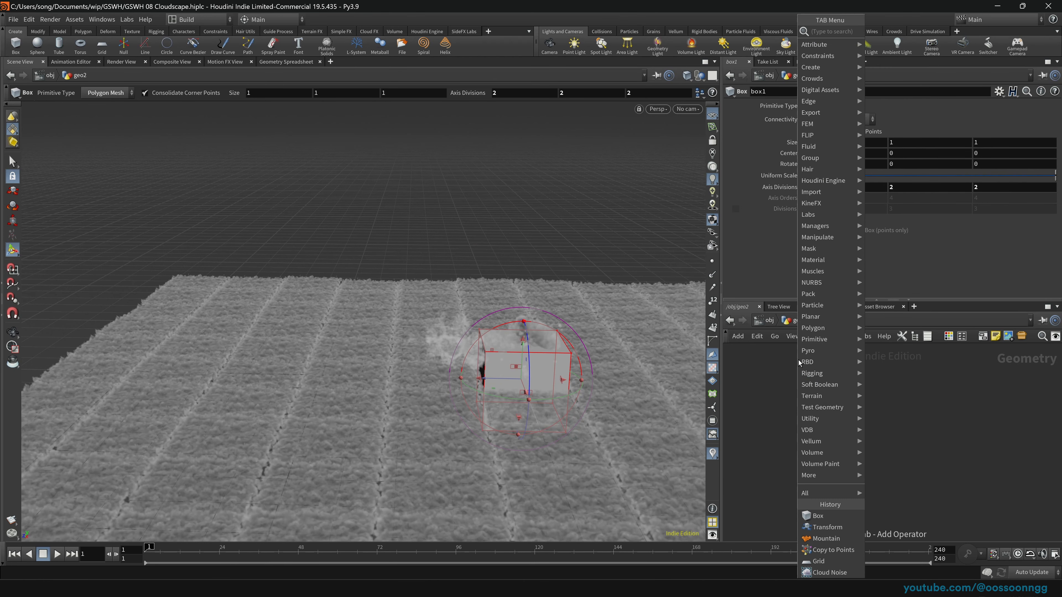
type("vdbfp")
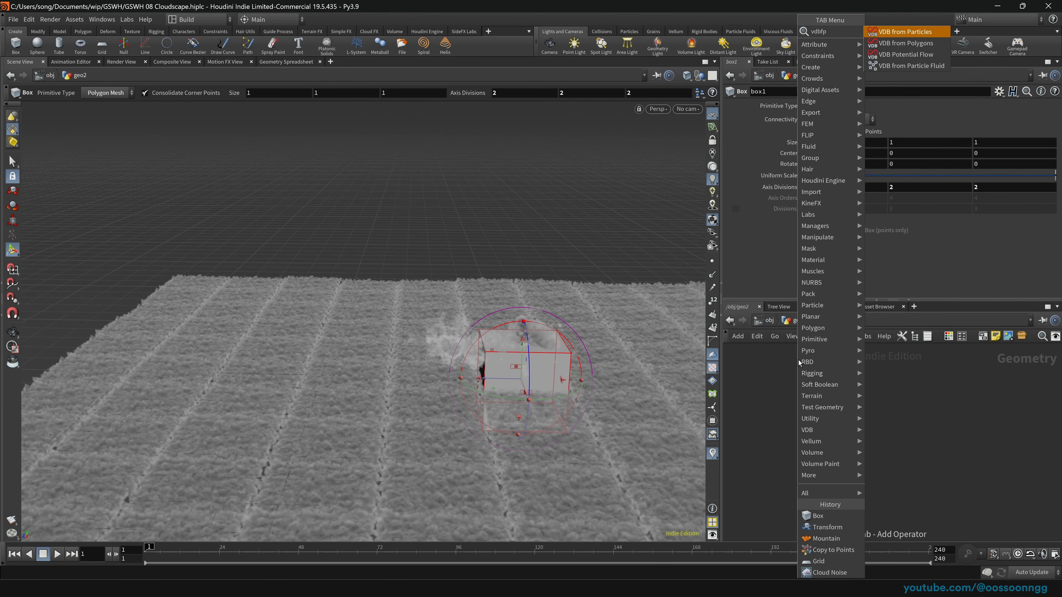
key("Down")
key("Return")
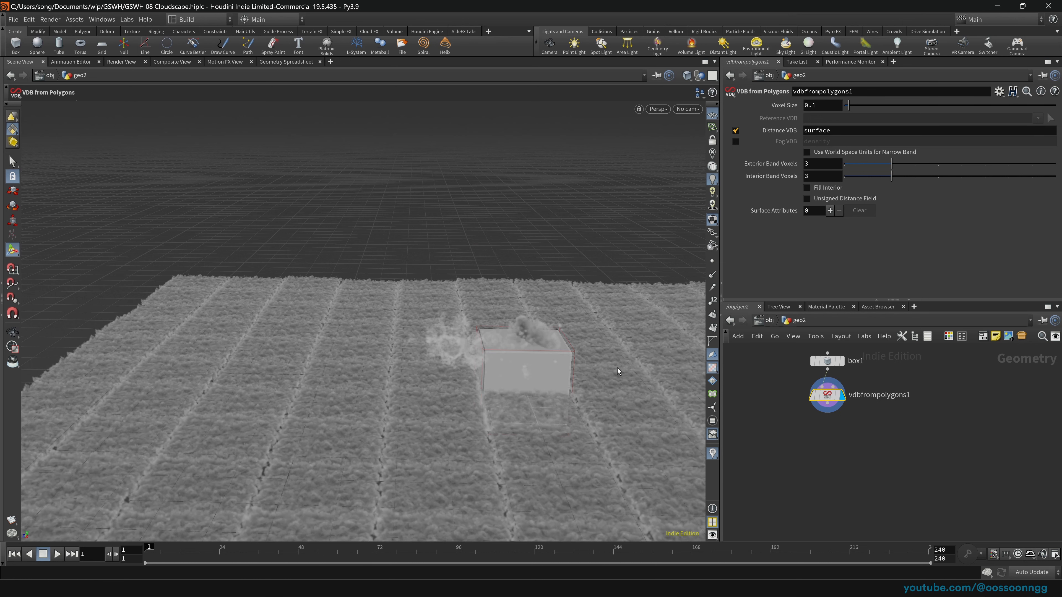
scroll(619, 371, "up", 6)
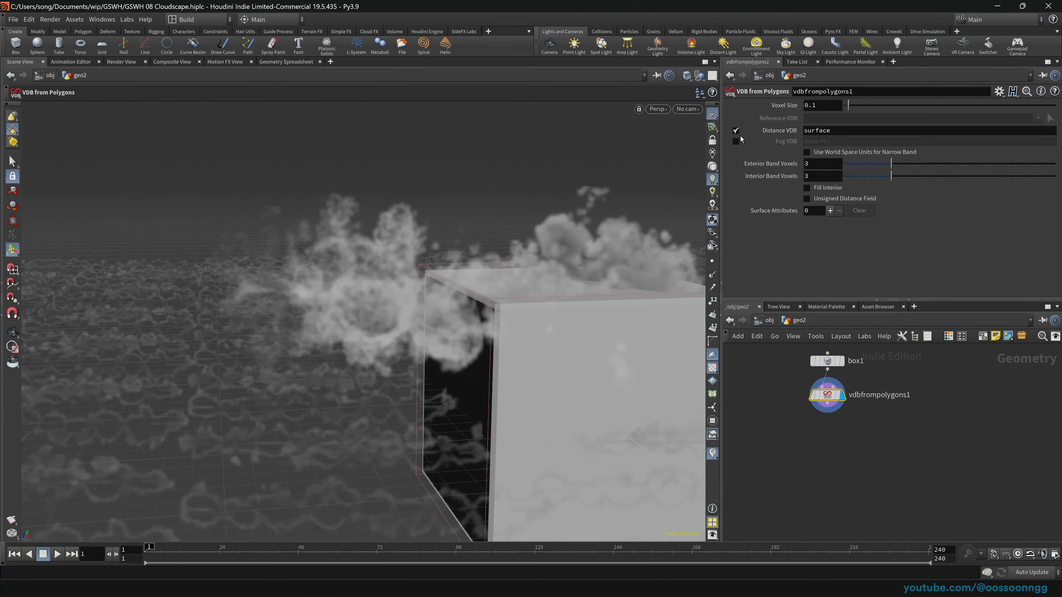
left_click(735, 131)
left_click(736, 141)
Set the voxel size of vdbfrompolygons1 to 0.51 and check the node's voxel information
middle_click(830, 399)
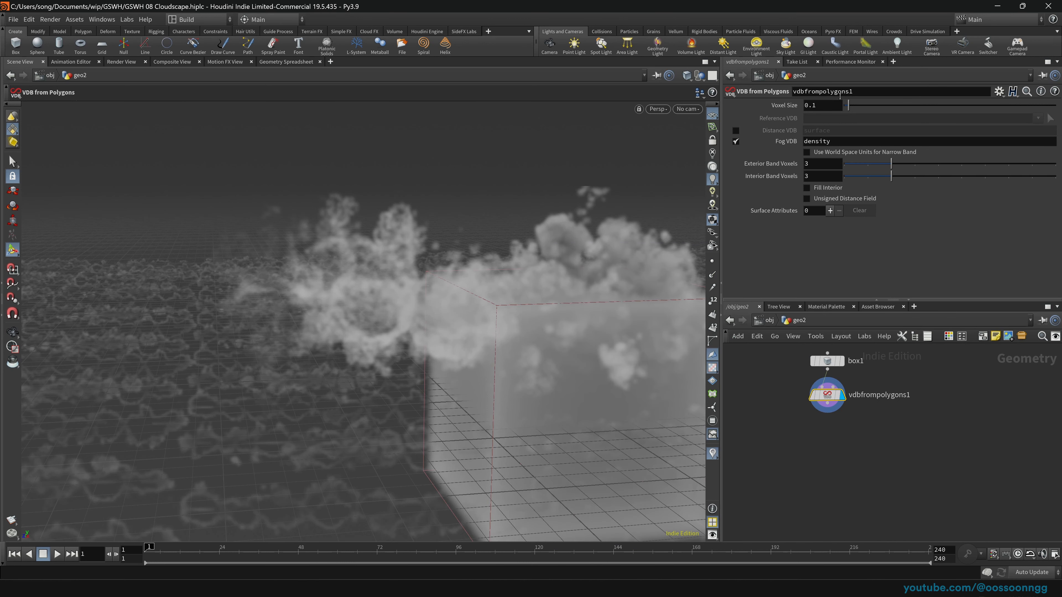
mouse_move(848, 106)
left_mouse_down()
mouse_move(875, 112)
mouse_move(866, 112)
left_mouse_up()
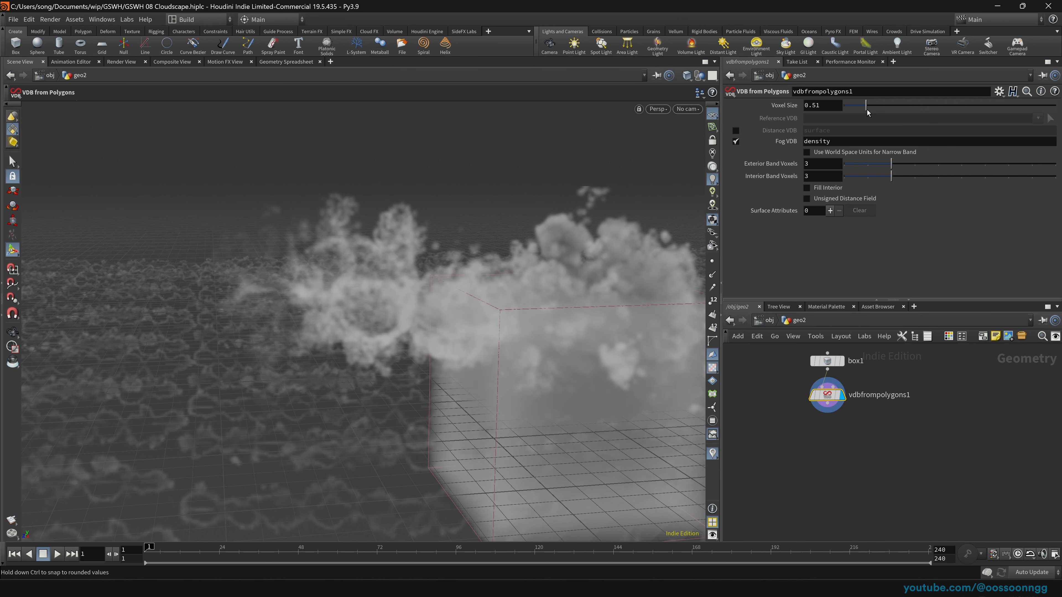
middle_click(830, 400)
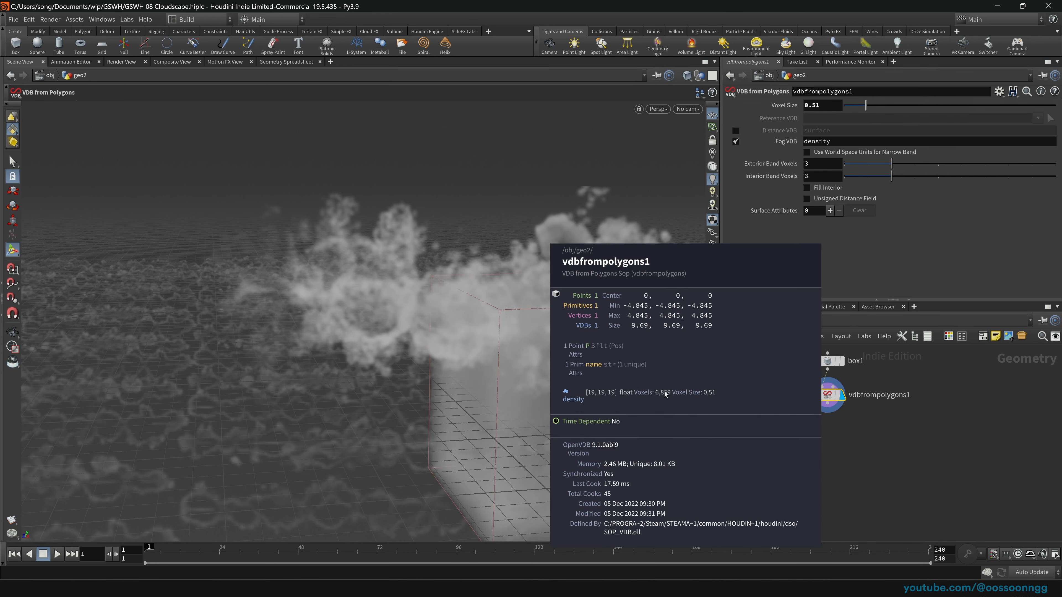
Append a Transform node after vdbfrompolygons1 and set its uniform scale to 20
scroll(587, 374, "down", 5, "alt")
middle_click_drag(588, 389, 409, 336, "alt")
left_click_drag(874, 461, 786, 383)
key("Tab")
type("transform")
key("Return")
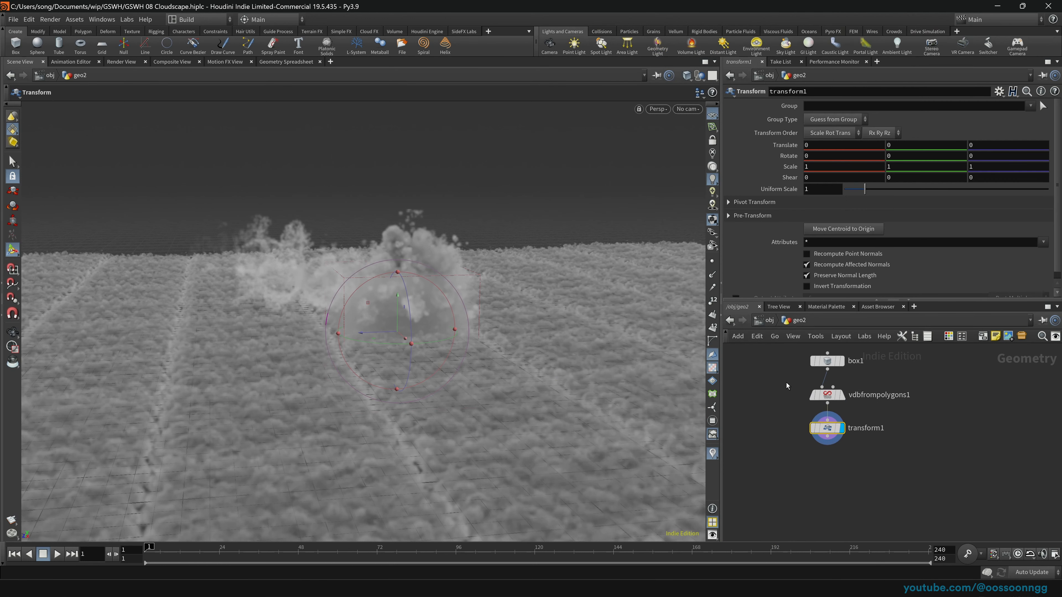
left_click_drag(906, 193, 1050, 193)
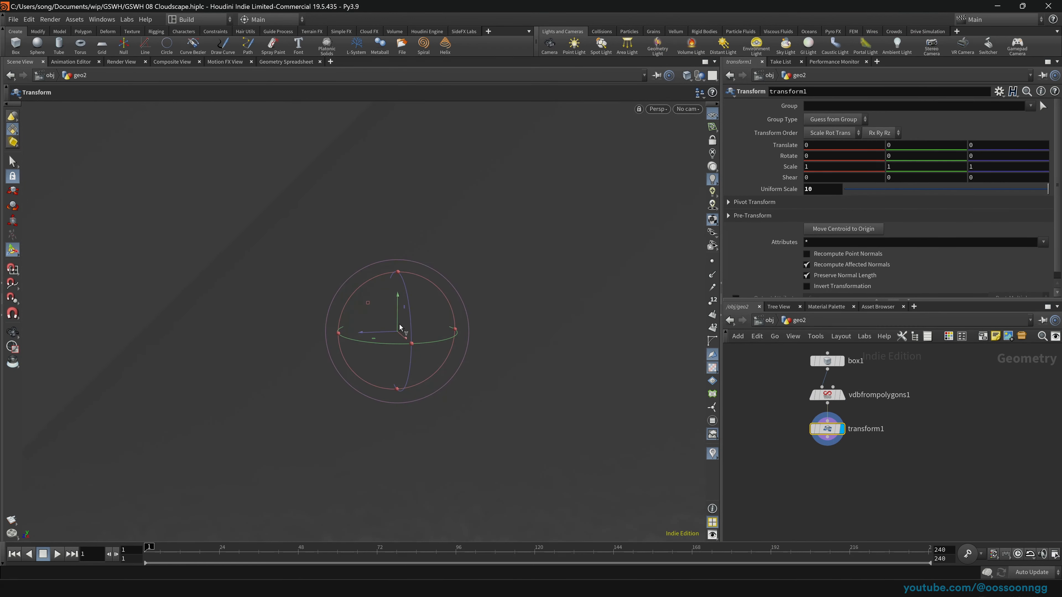
key("Escape")
key("Return")
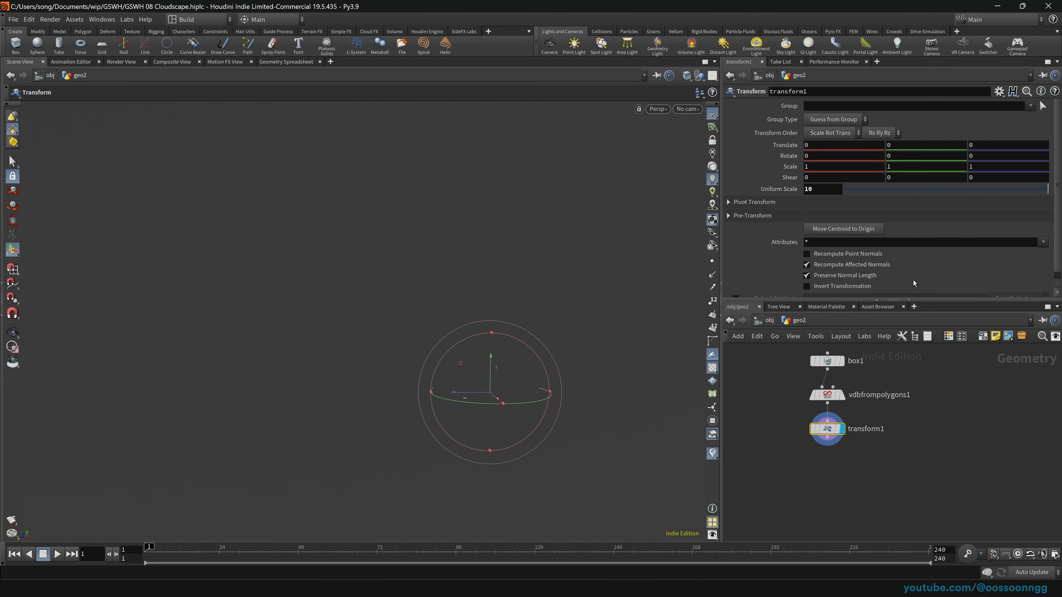
left_click(823, 192)
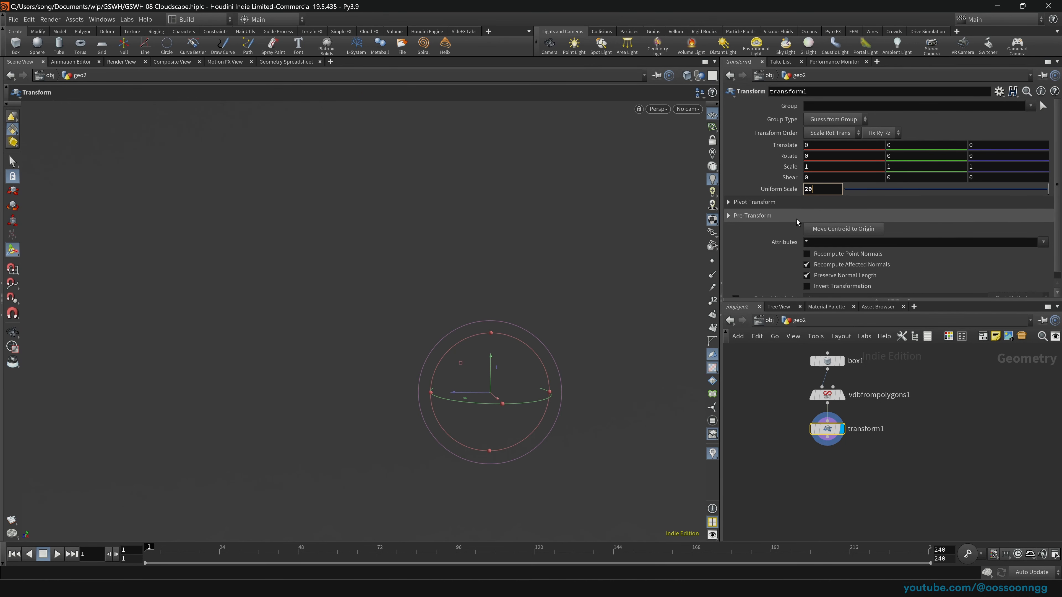
key("Return")
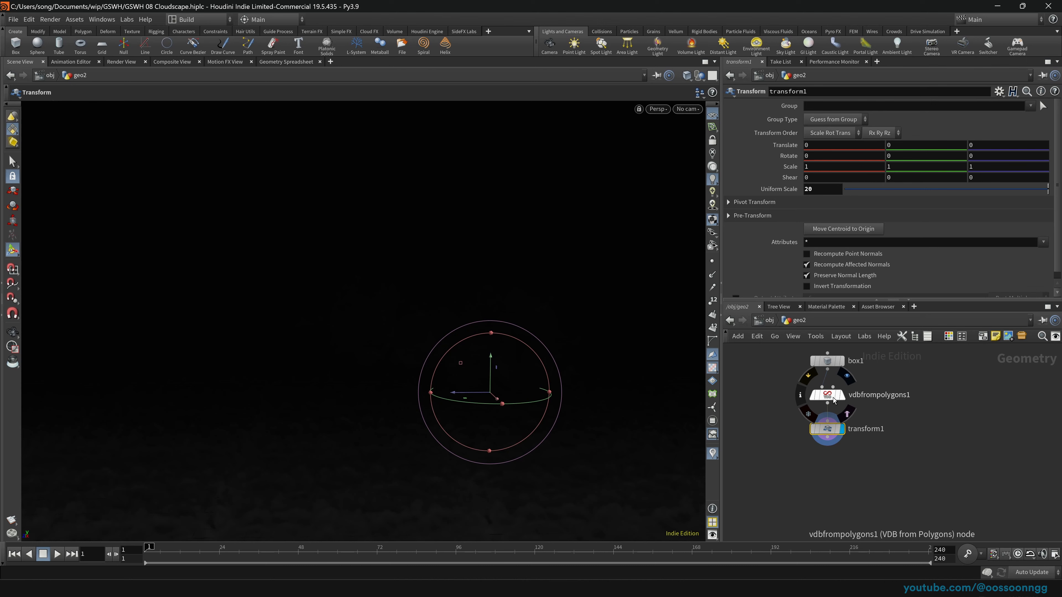
Save the scene and examine the scaled box's extent around the clouds with vdbfrompolygons1 temporarily bypassed
left_click(808, 375)
key("ctrl+s")
key("Escape")
right_click_drag(412, 355, 102, 372)
left_click_drag(315, 355, 284, 384)
right_click_drag(284, 385, 573, 361)
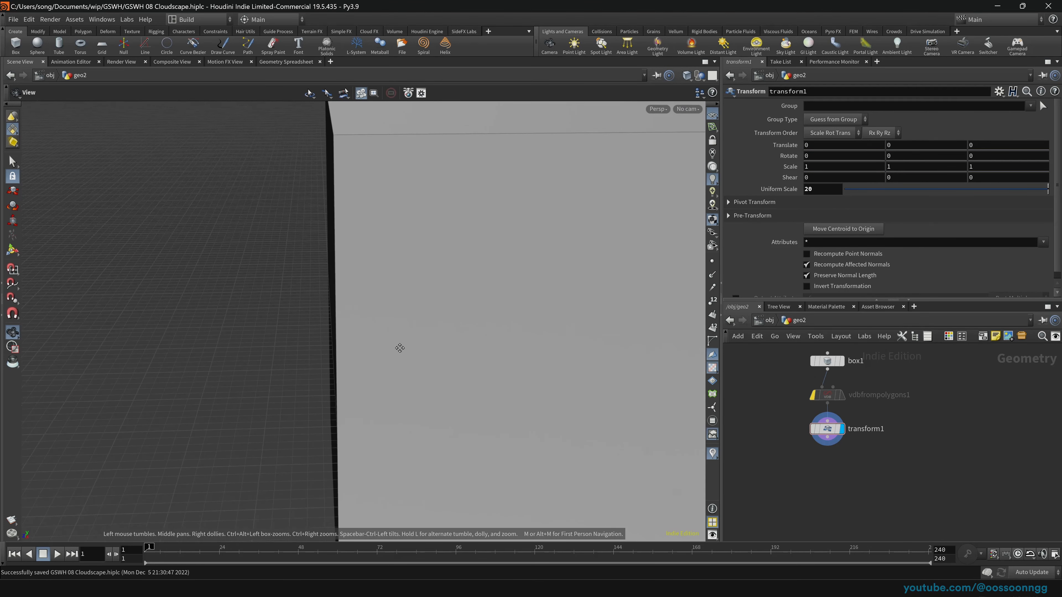
right_click_drag(399, 348, 693, 314)
mouse_move(323, 356)
right_mouse_down()
mouse_move(604, 311)
mouse_move(682, 311)
right_mouse_up()
left_click_drag(485, 335, 474, 358)
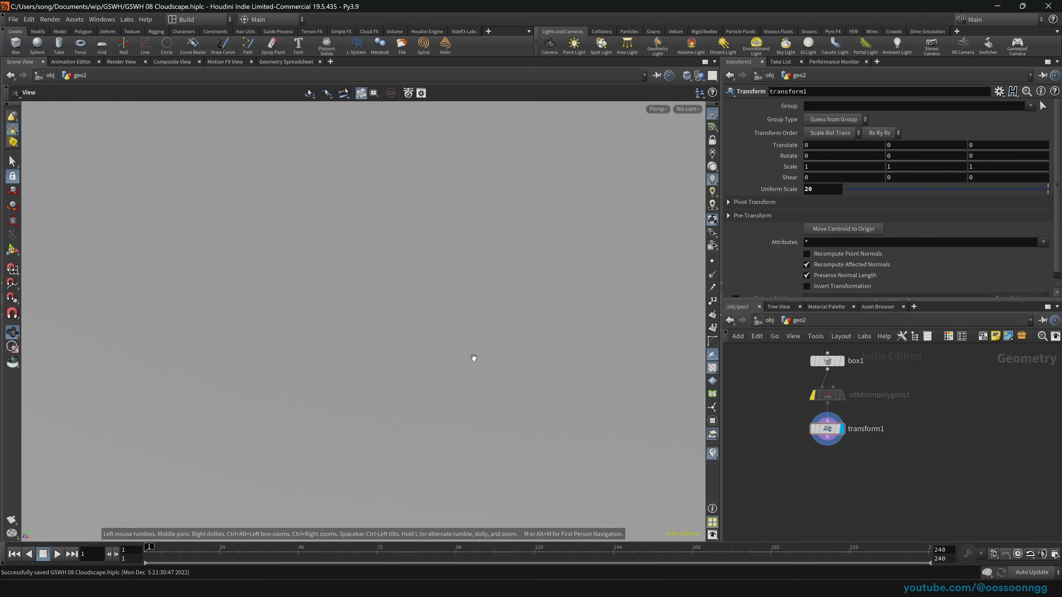
right_click_drag(392, 359, 529, 310)
left_click_drag(501, 334, 521, 380)
key("Return")
mouse_move(810, 381)
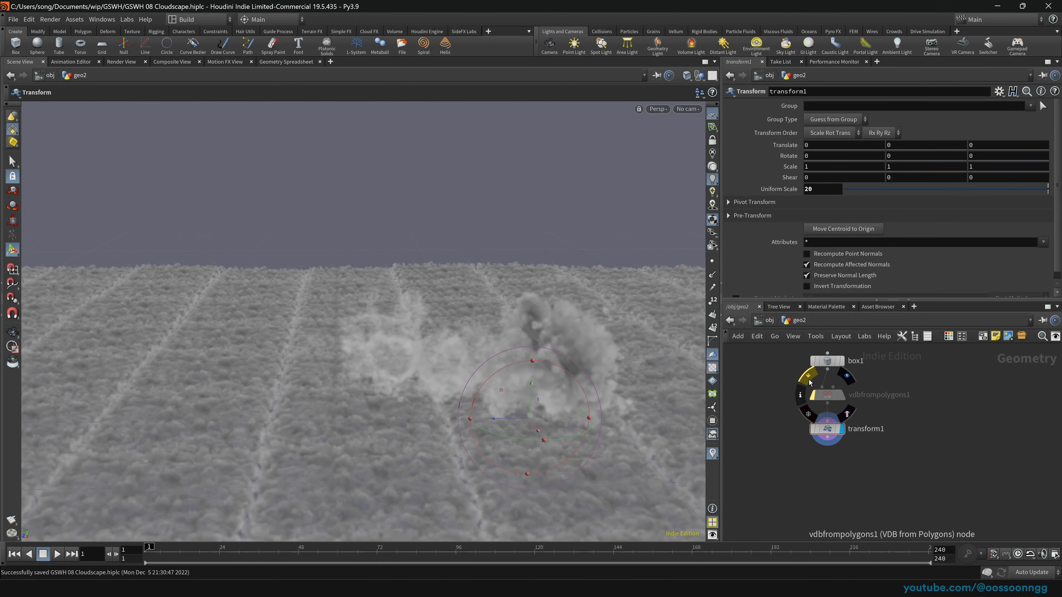
left_click(809, 381)
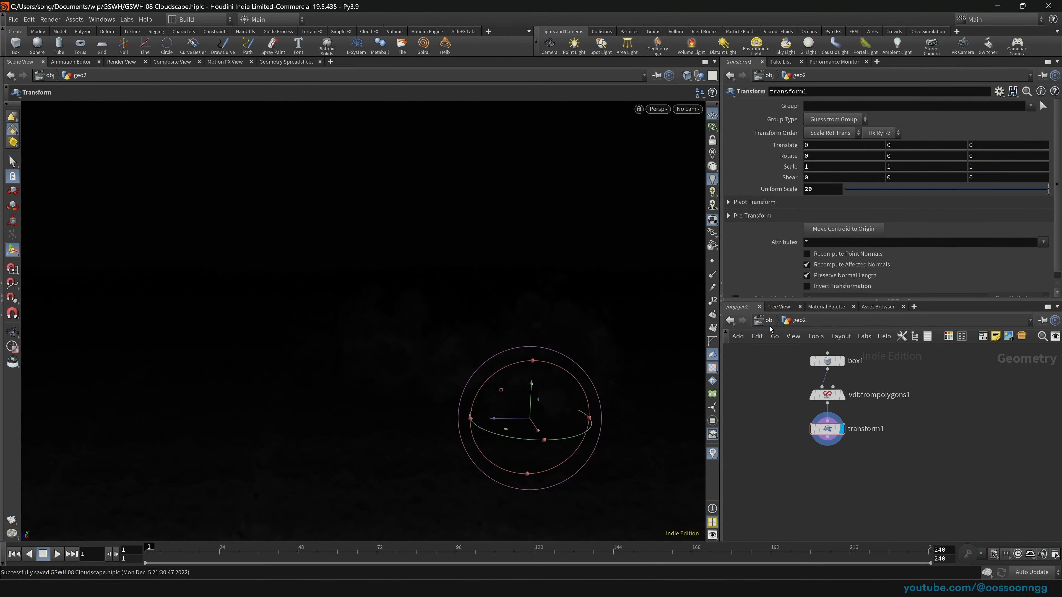
Go to the stage network and switch the viewport away from the Karma renderer
left_click(765, 321)
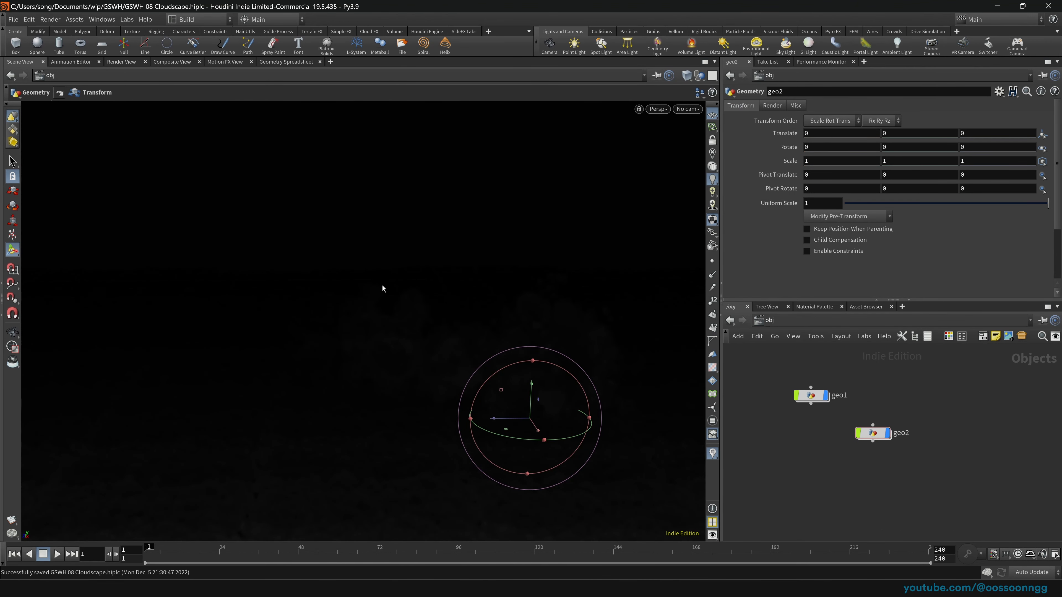
left_click(774, 336)
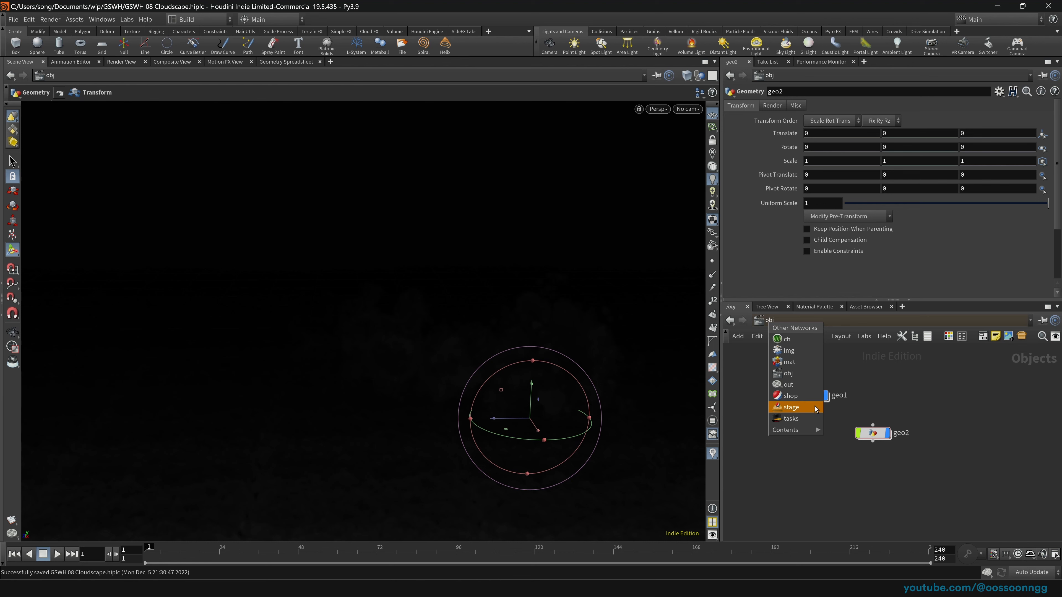
left_click(815, 412)
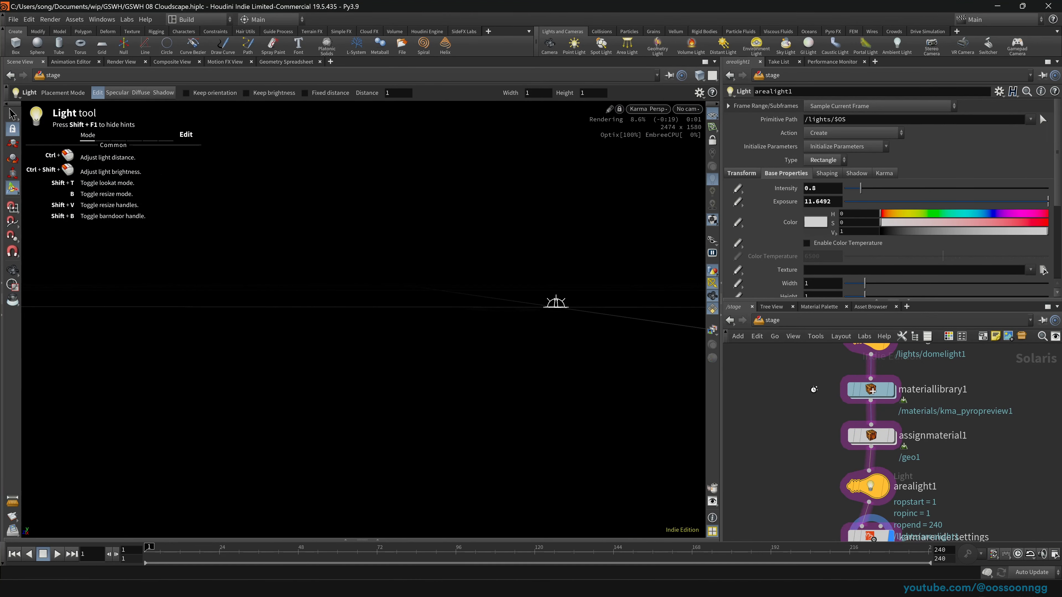
left_click(642, 109)
left_click(660, 145)
Add a second XPU Pyro Preview shader inside materiallibrary1, beside kma_pyropreview1
middle_click_drag(803, 442, 763, 431)
double_click(831, 377)
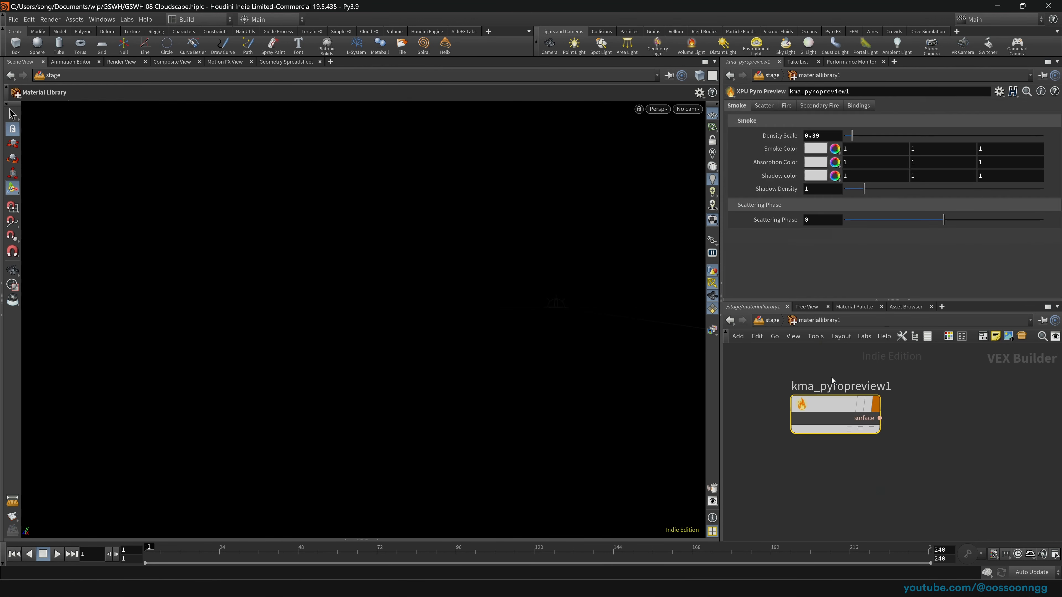
left_click_drag(832, 405, 796, 401)
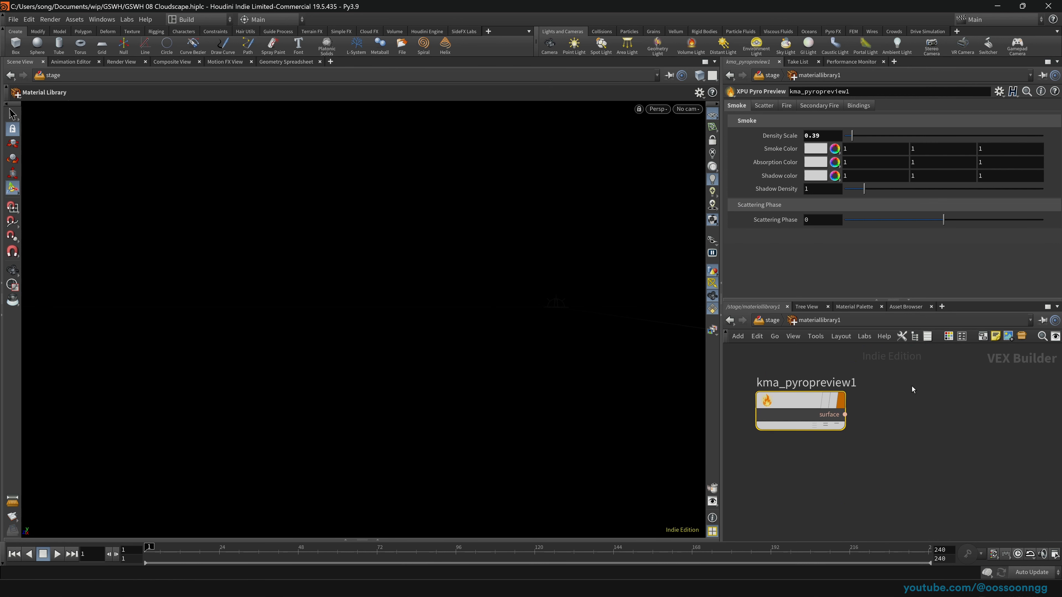
left_click(914, 387)
key("Tab")
type("xpup")
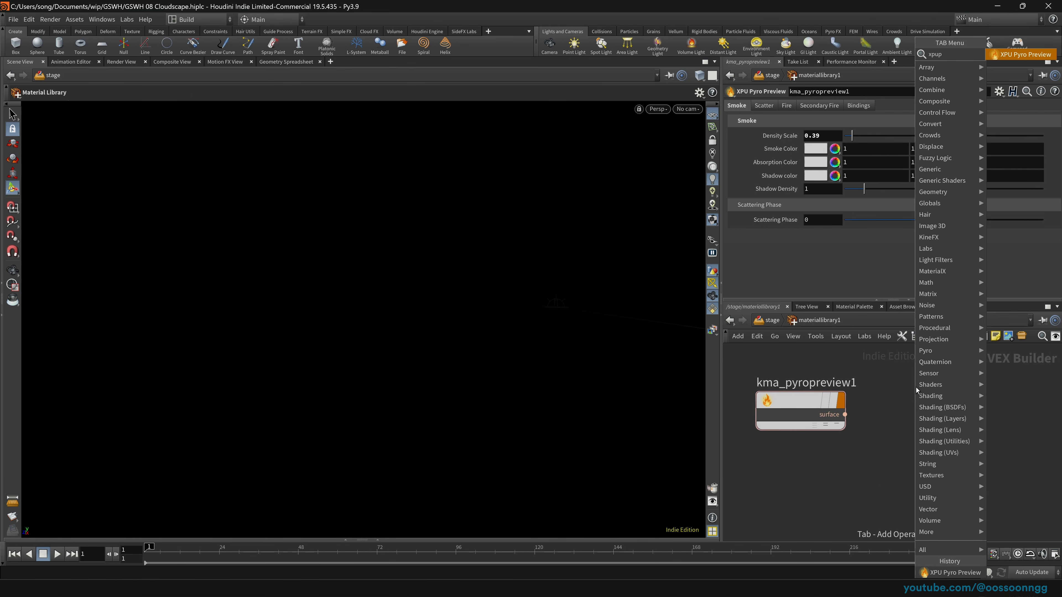
key("Return")
left_click(928, 398)
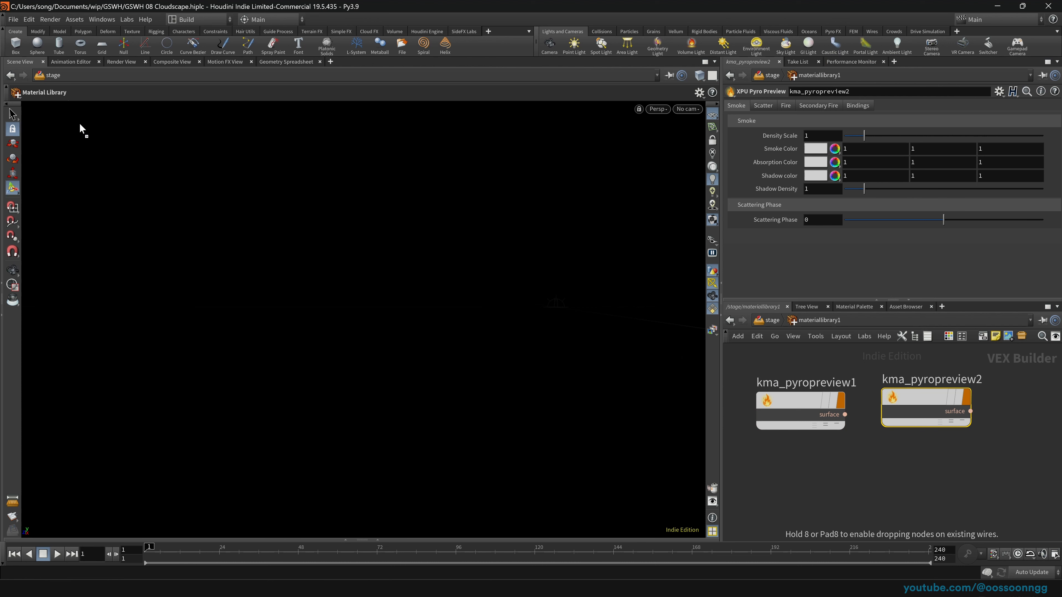
Assign kma_pyropreview2 to the geo2 component and insert assignmaterial2 between assignmaterial1 and arealight1
left_click_drag(81, 132, 81, 131)
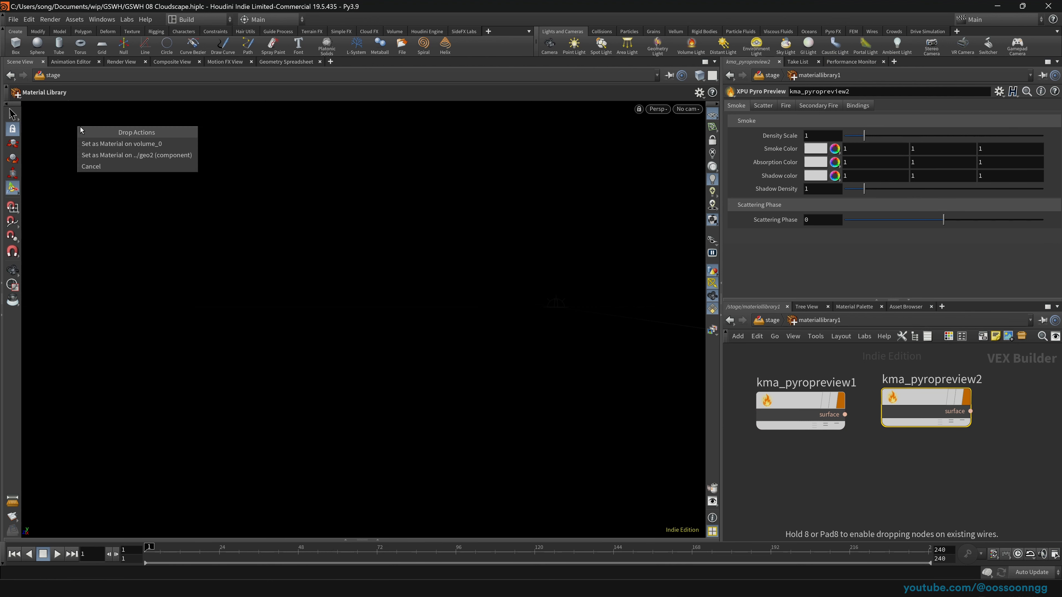
left_click(167, 154)
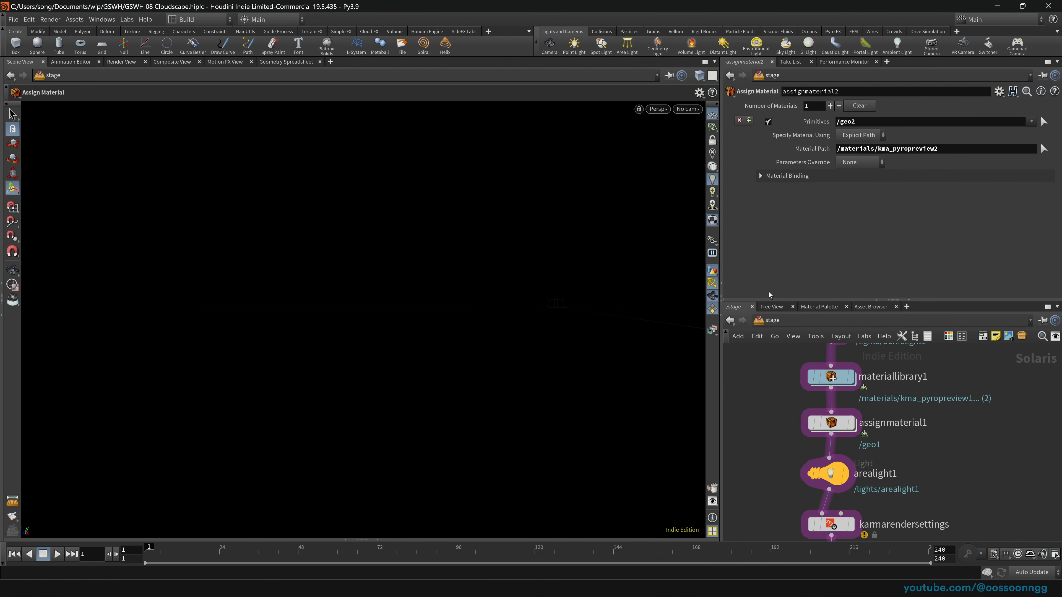
scroll(771, 422, "down", 1)
middle_click_drag(774, 456, 759, 391)
left_click_drag(808, 476, 806, 391)
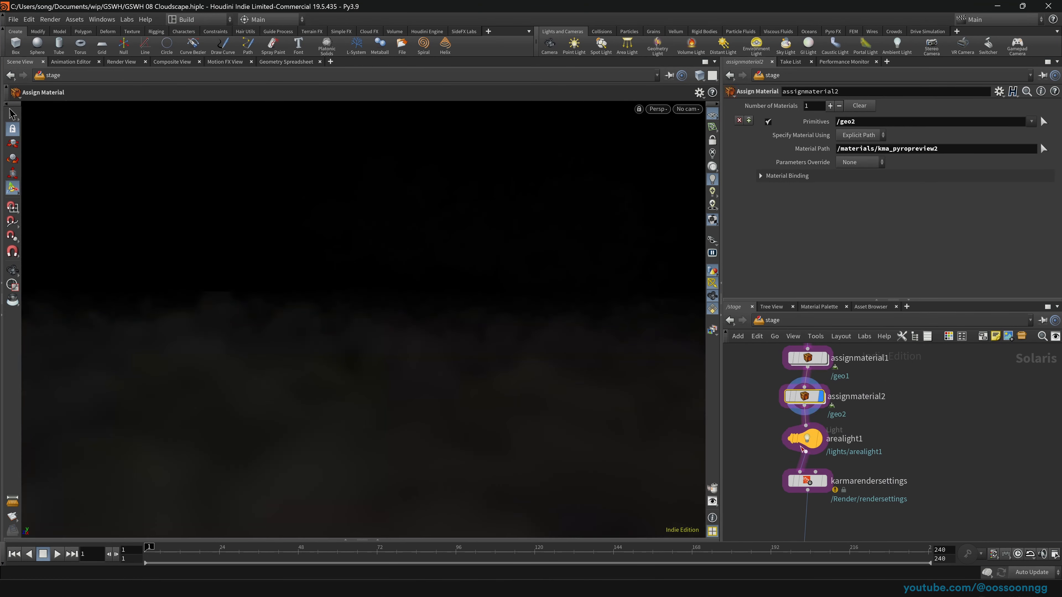
Set the display flag on karmarendersettings and switch the viewport renderer to Karma
middle_click_drag(766, 440, 813, 427)
left_click(854, 468)
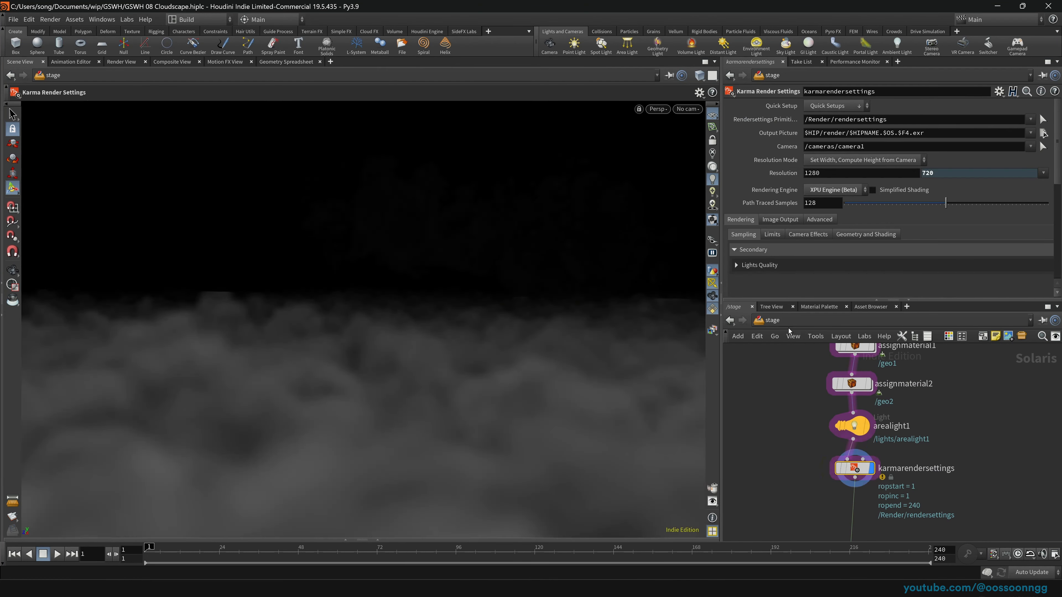
left_click(656, 109)
left_click(678, 178)
Open materiallibrary1 and set the Density Scale of kma_pyropreview2 to 0.01
middle_click_drag(772, 398, 791, 418)
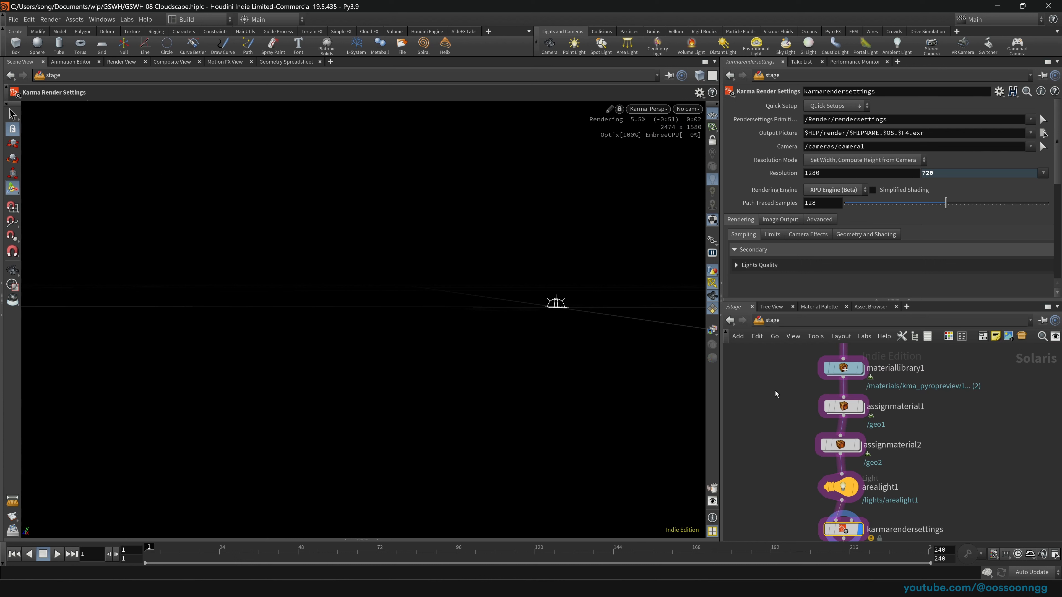
middle_click_drag(775, 419, 812, 393)
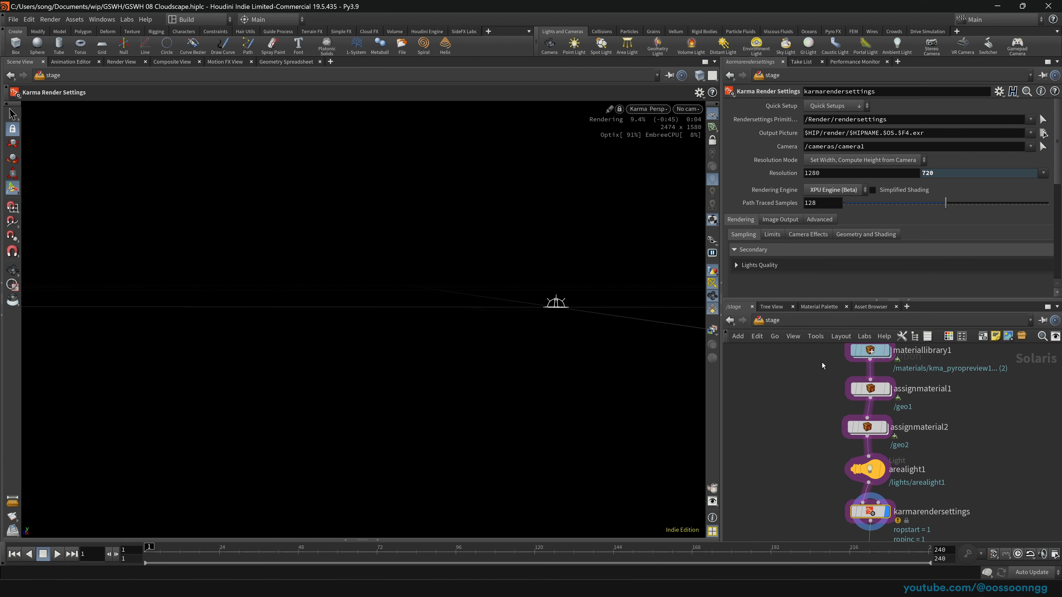
double_click(870, 351)
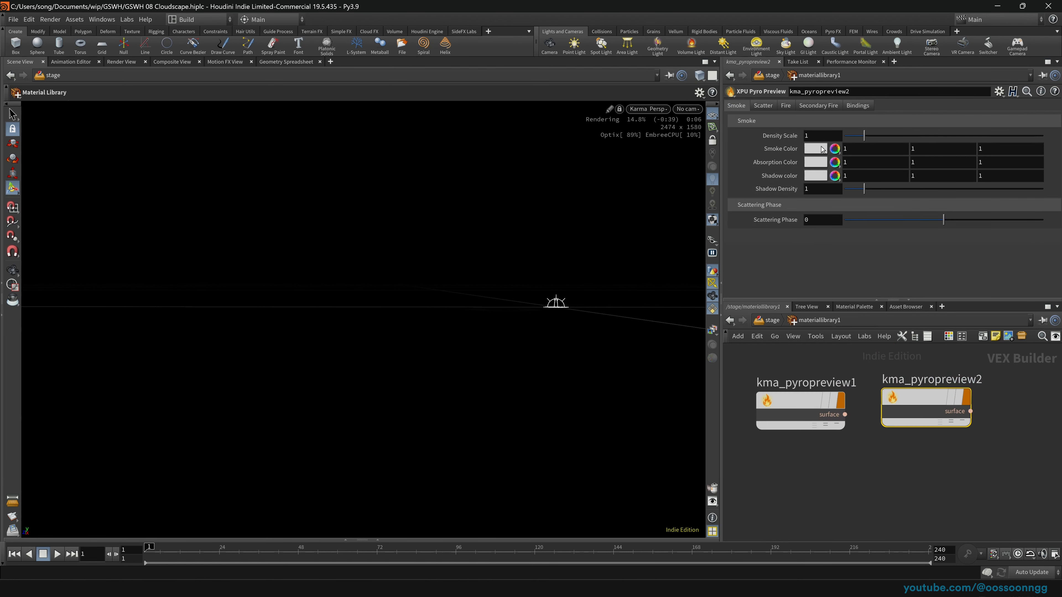
left_click_drag(863, 135, 847, 137)
left_click(828, 138)
key("Up")
type("1")
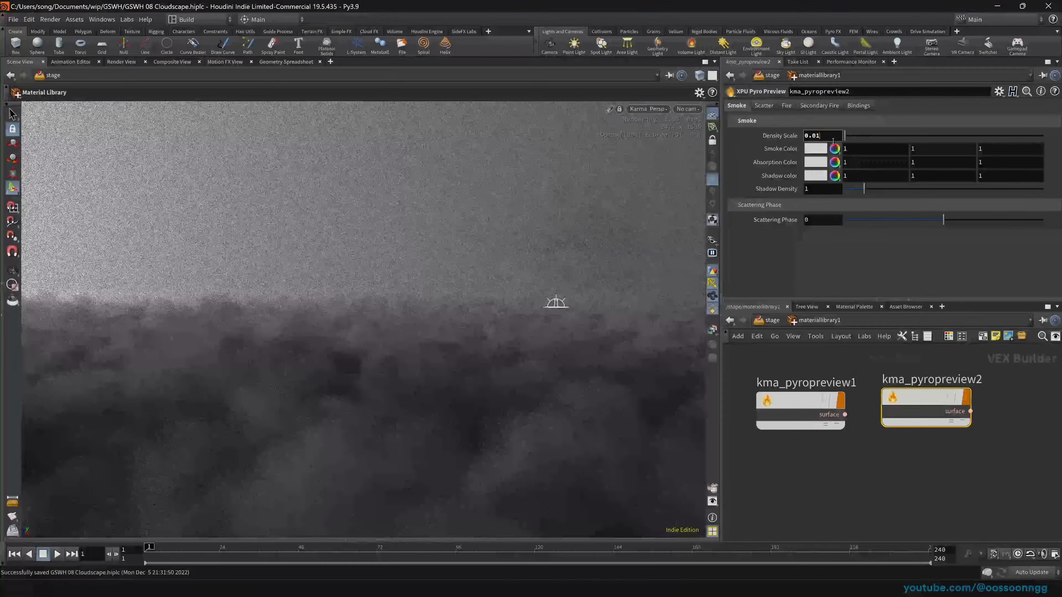
key("Return")
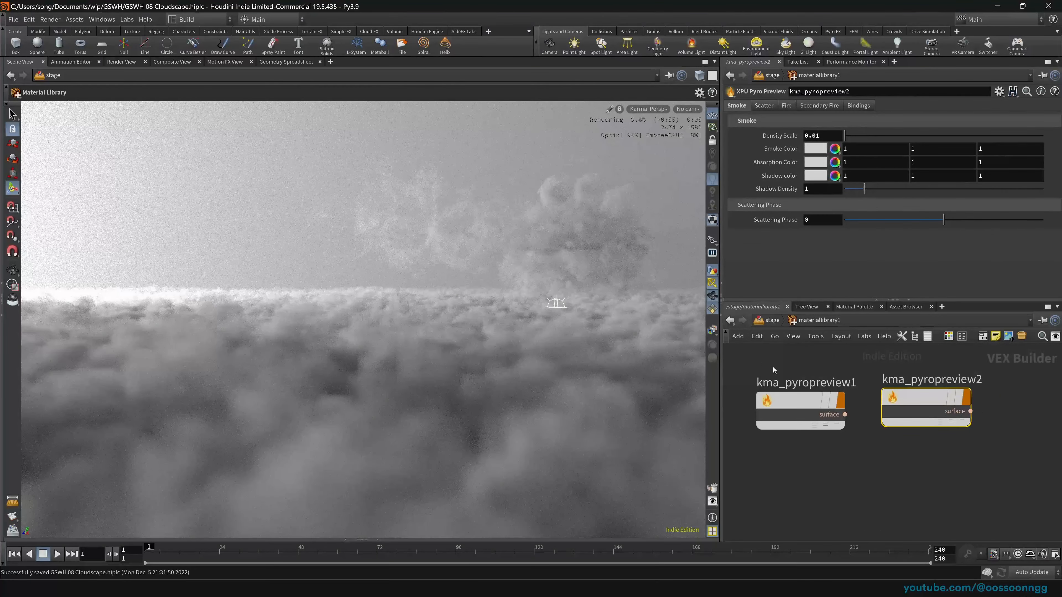
Lower the Density Scale of kma_pyropreview2 to 0.001 and view the clouds from a higher angle
left_click(764, 325)
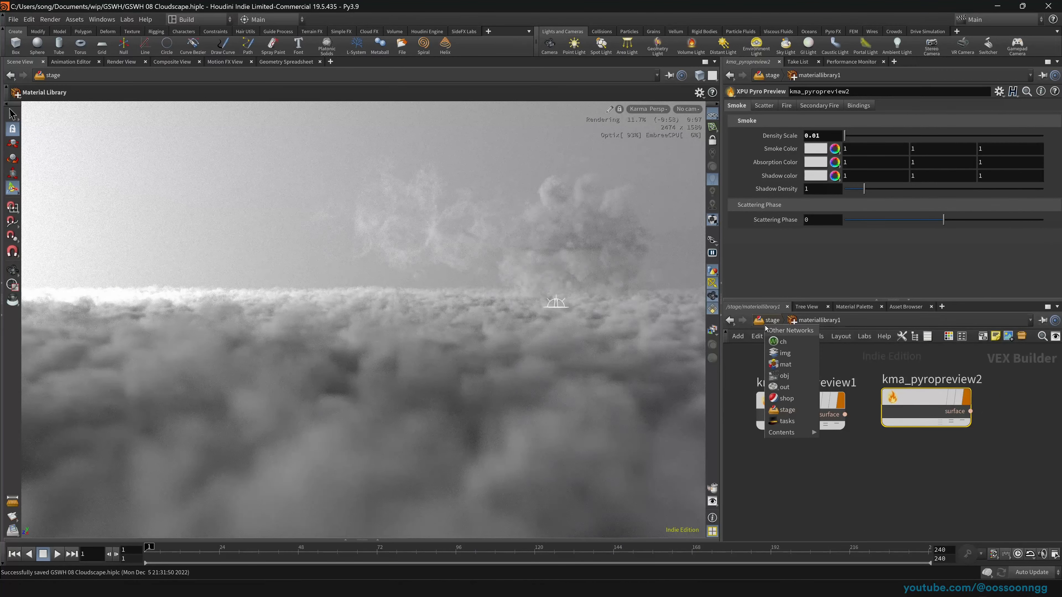
left_click(795, 413)
left_click(778, 403)
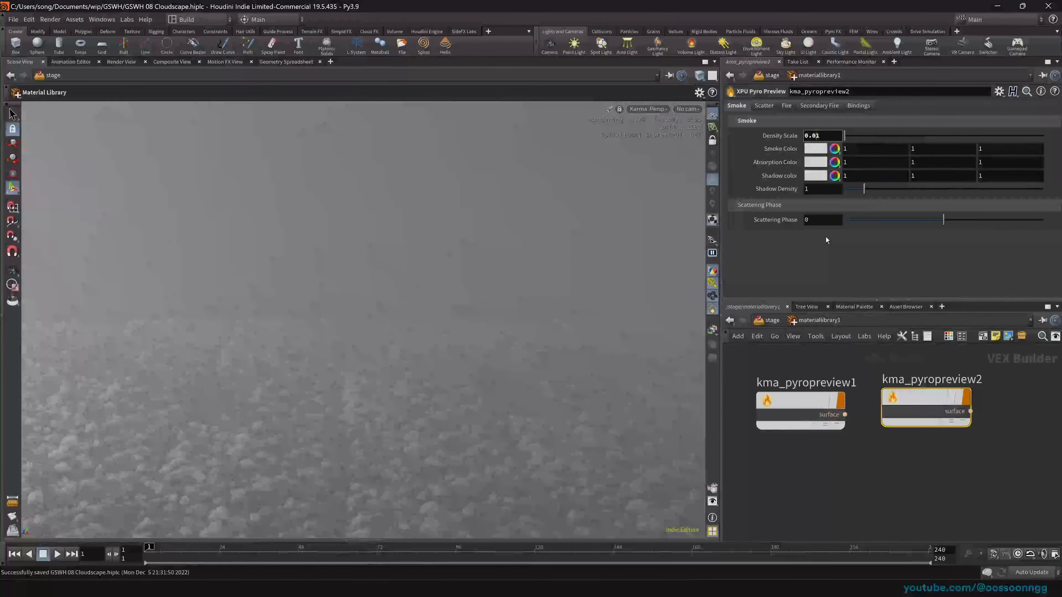
type("0")
key("Return")
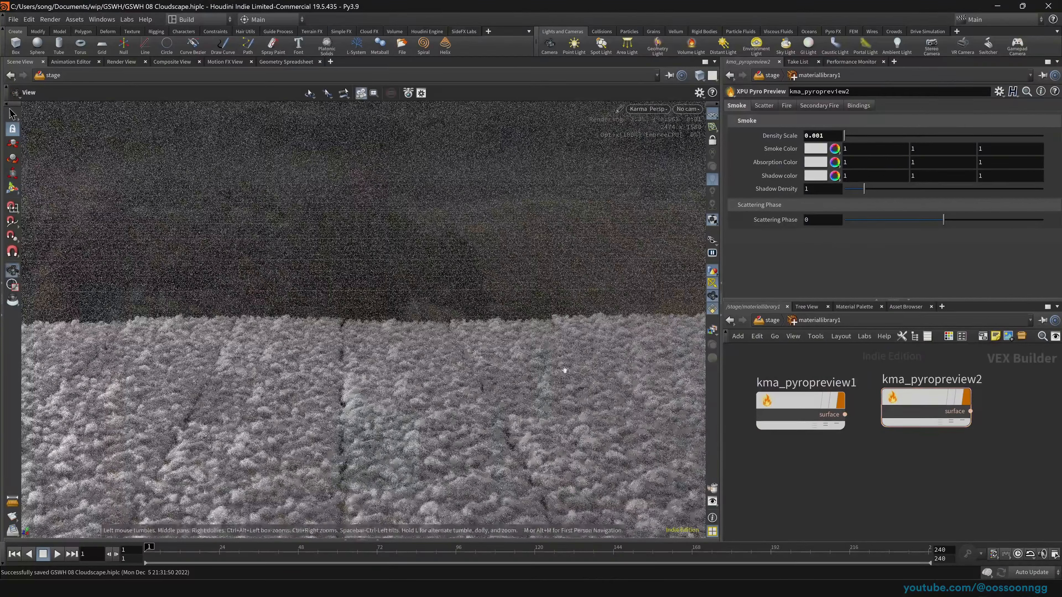
scroll(579, 379, "down", 3)
left_click_drag(579, 378, 573, 235, "alt")
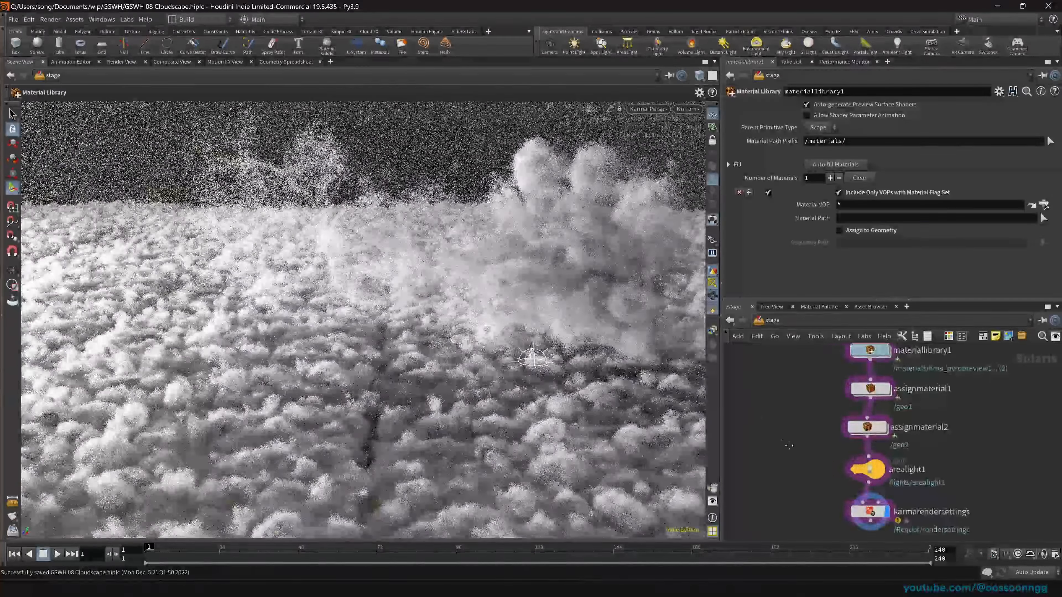
Create a camera from the current view in the stage network, between karmarendersettings and usdrender_rop1
middle_click_drag(825, 483, 799, 451)
middle_click_drag(811, 532, 801, 477)
left_click(830, 516)
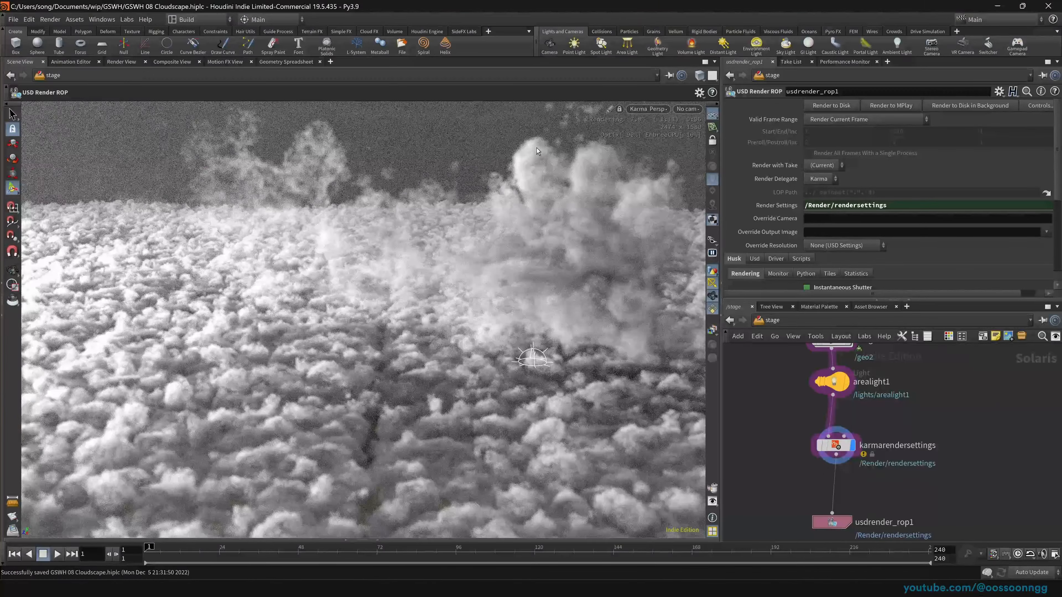
left_click(550, 47)
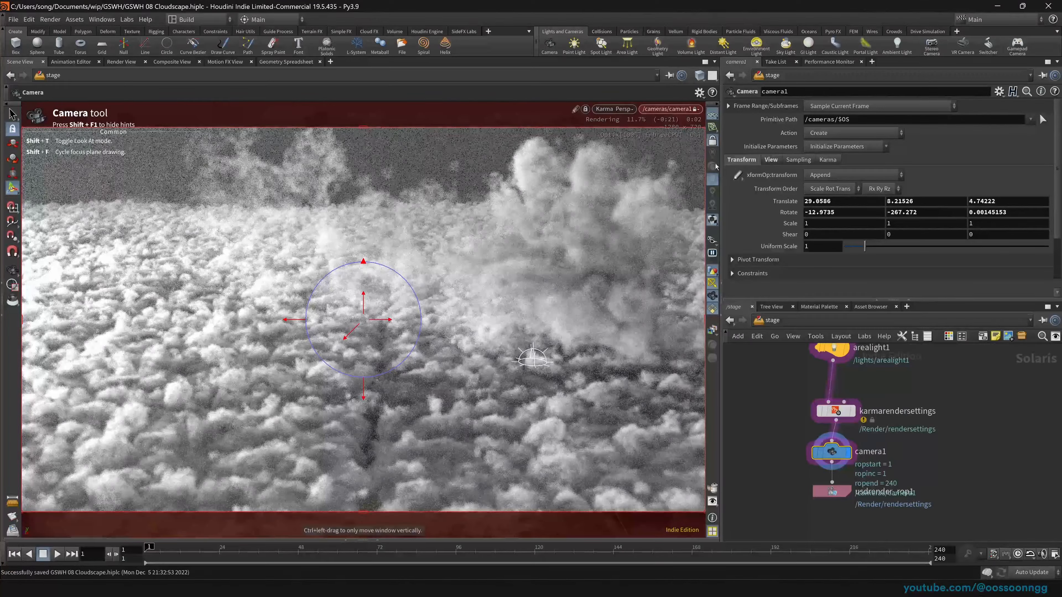
Reframe camera1 through the viewport to about 40.8, 5.4, 12.0, rotated about -4.5, 85.6, 0, facing the tall clouds
middle_click_drag(581, 305, 500, 286, "alt")
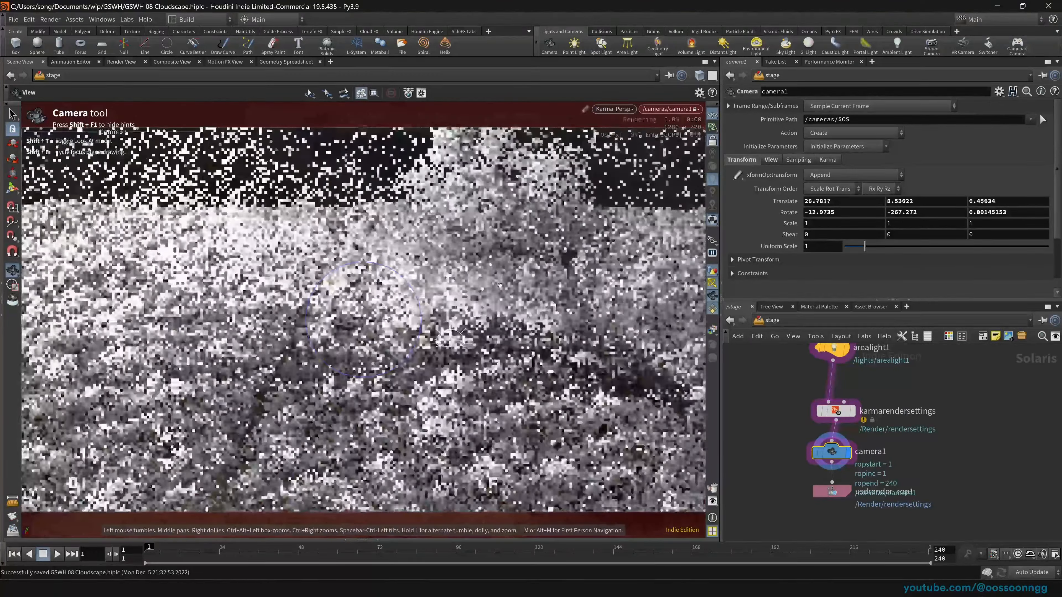
right_click_drag(500, 286, 460, 287, "alt")
middle_click_drag(460, 288, 418, 299, "alt")
left_click_drag(418, 299, 385, 301, "alt")
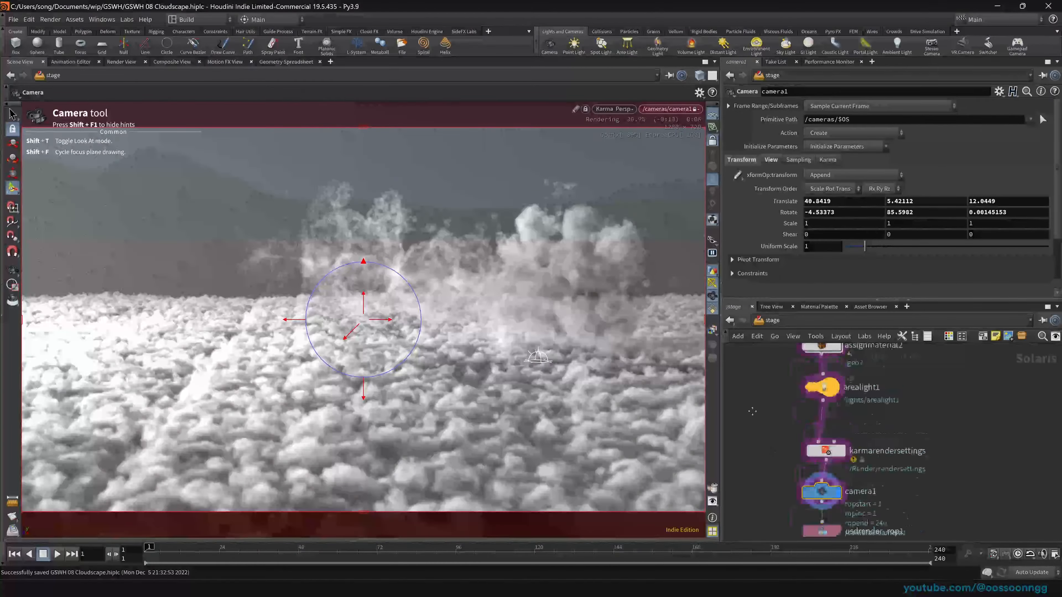
Set the Absorption Color of kma_pyropreview1 in materiallibrary1 to a warm cream of 1, 0.896, 0.638
middle_click_drag(764, 391, 753, 437)
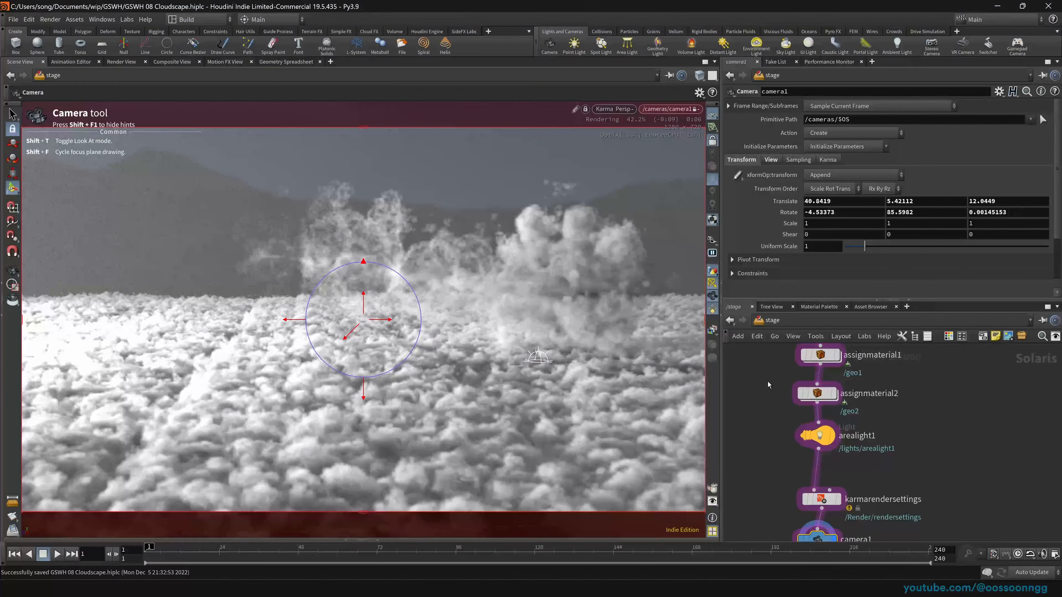
middle_click_drag(777, 400, 778, 460)
left_click_drag(778, 398, 841, 366)
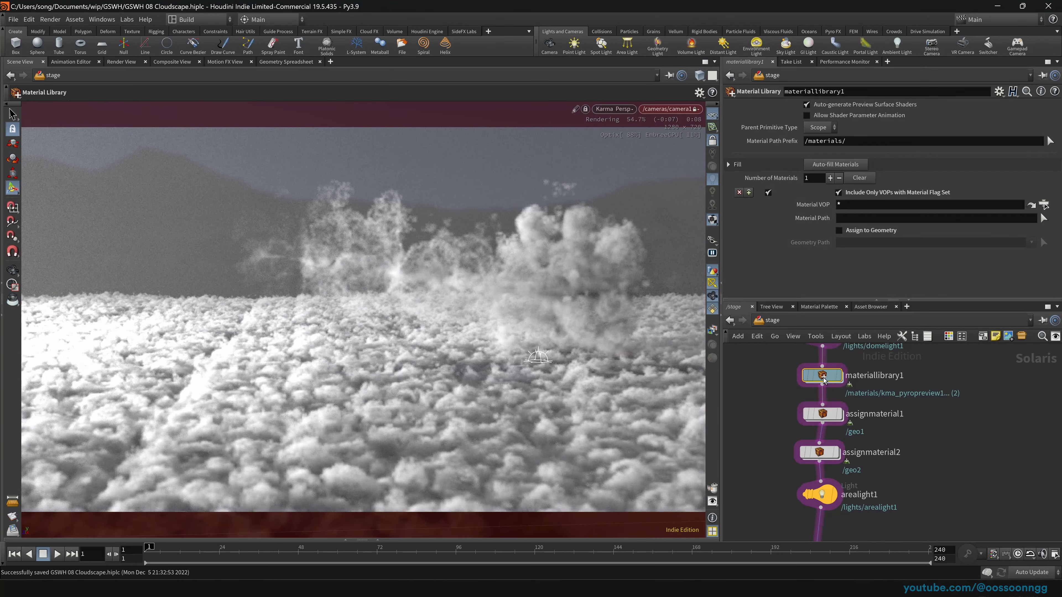
key("i")
left_click(793, 397)
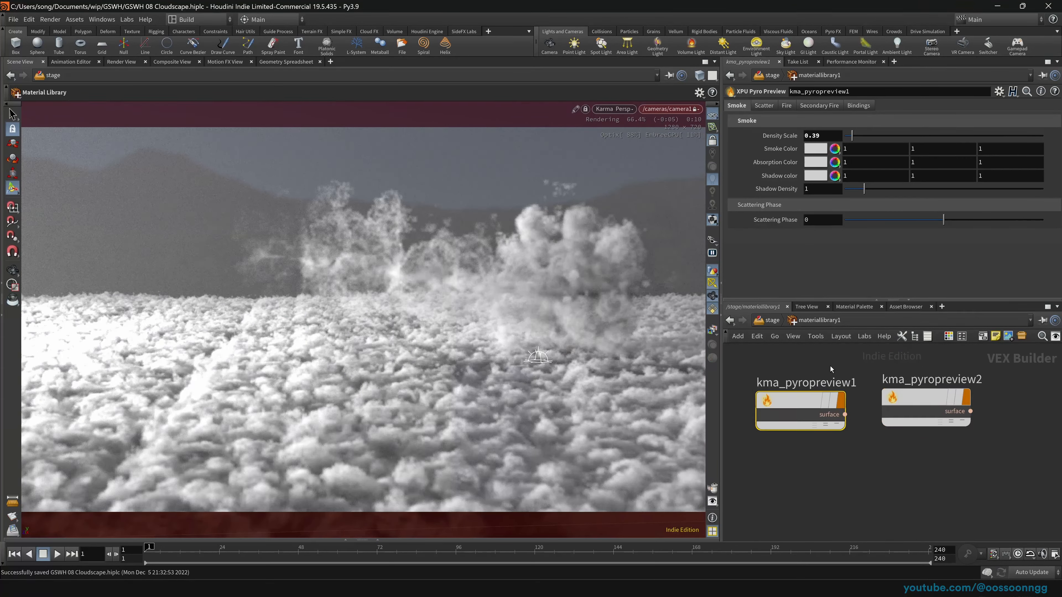
left_click(820, 162)
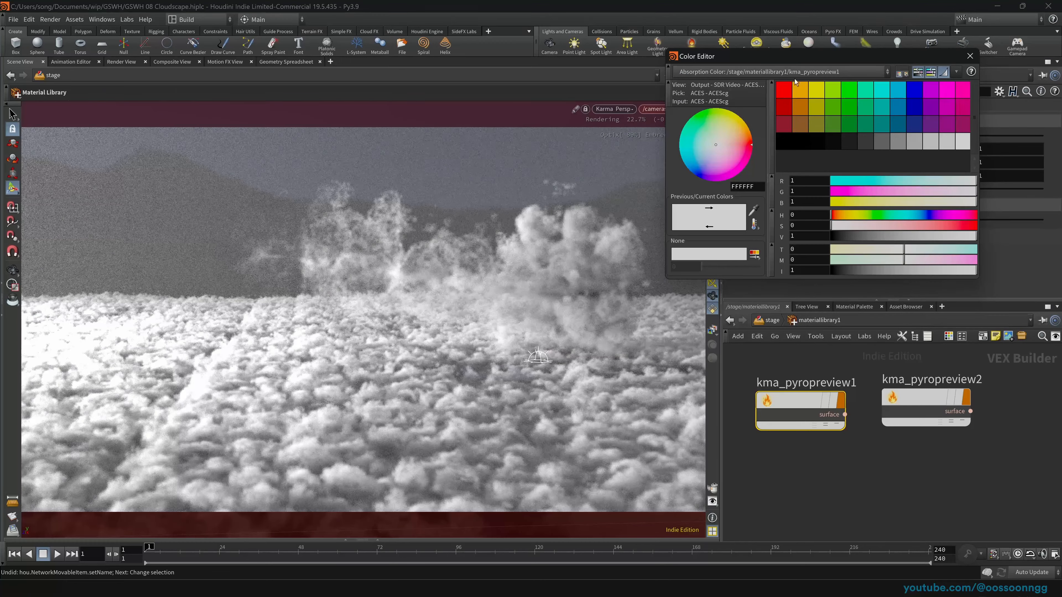
left_click_drag(812, 56, 747, 169)
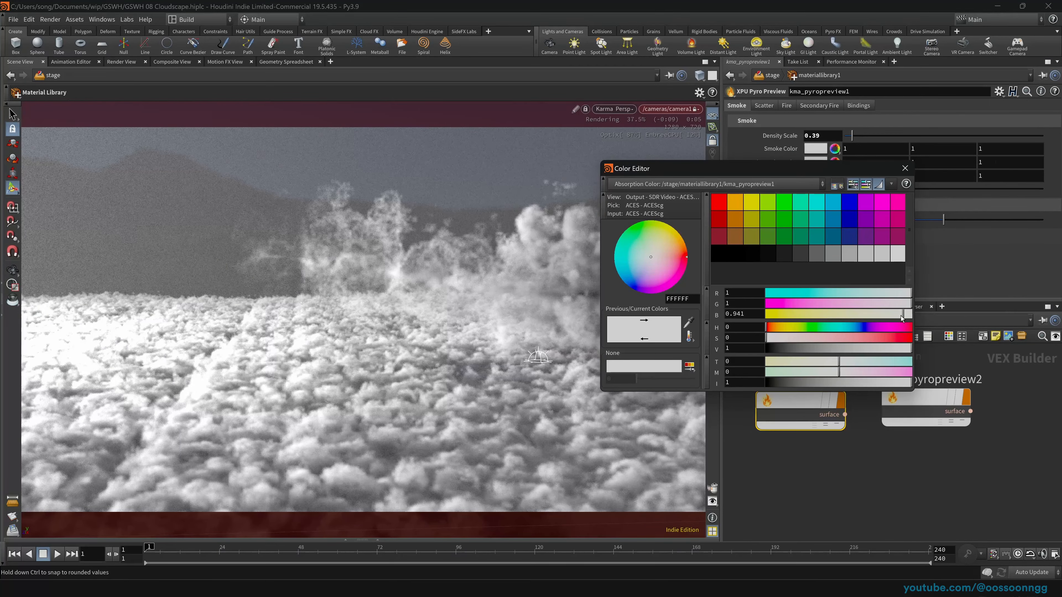
left_click_drag(901, 315, 897, 305)
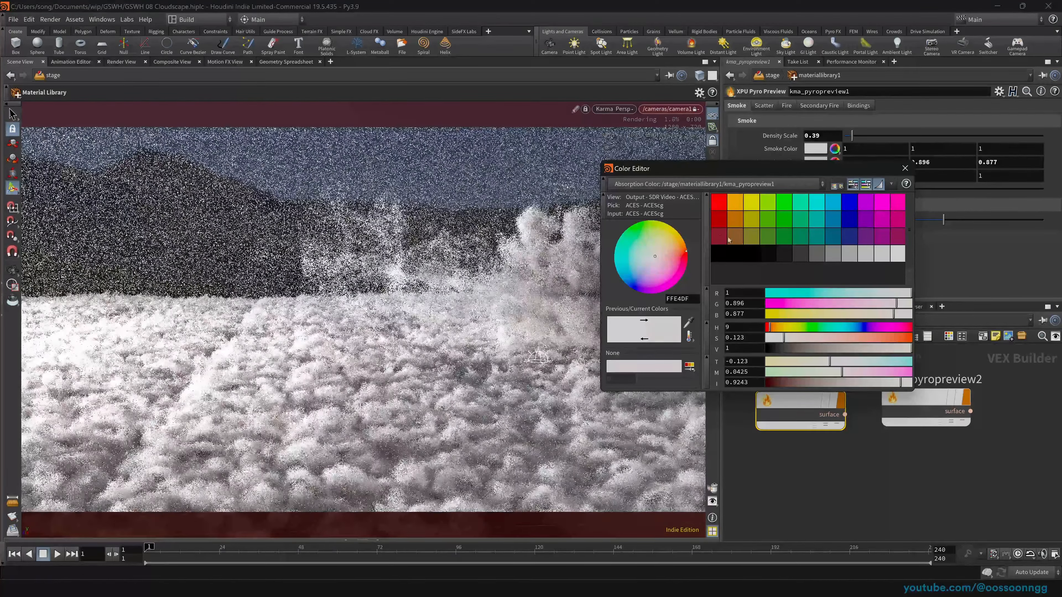
mouse_move(717, 169)
left_mouse_down()
mouse_move(449, 326)
mouse_move(710, 180)
left_mouse_up()
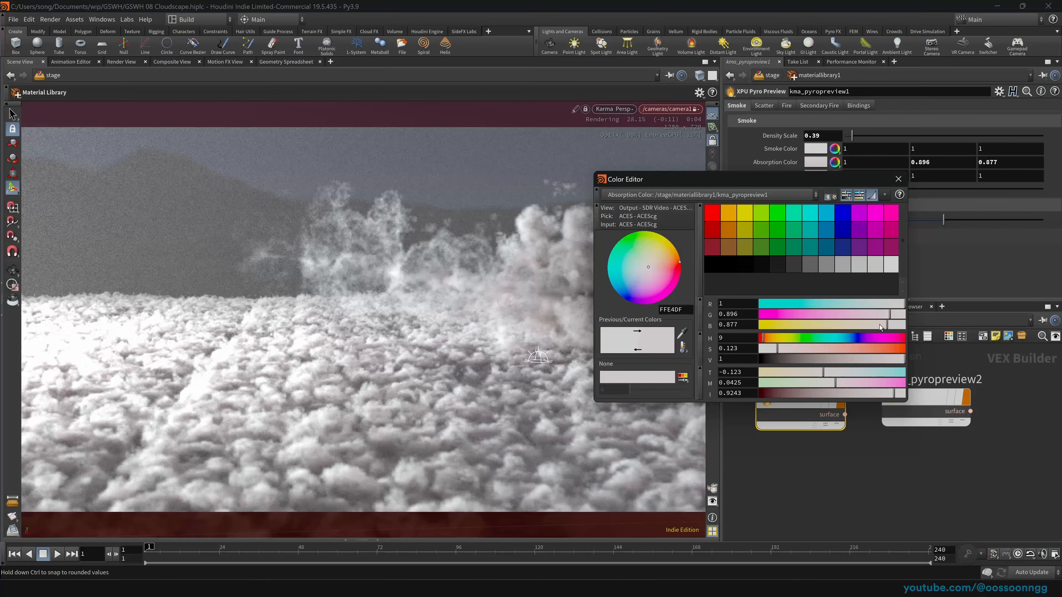
left_click_drag(879, 325, 854, 327)
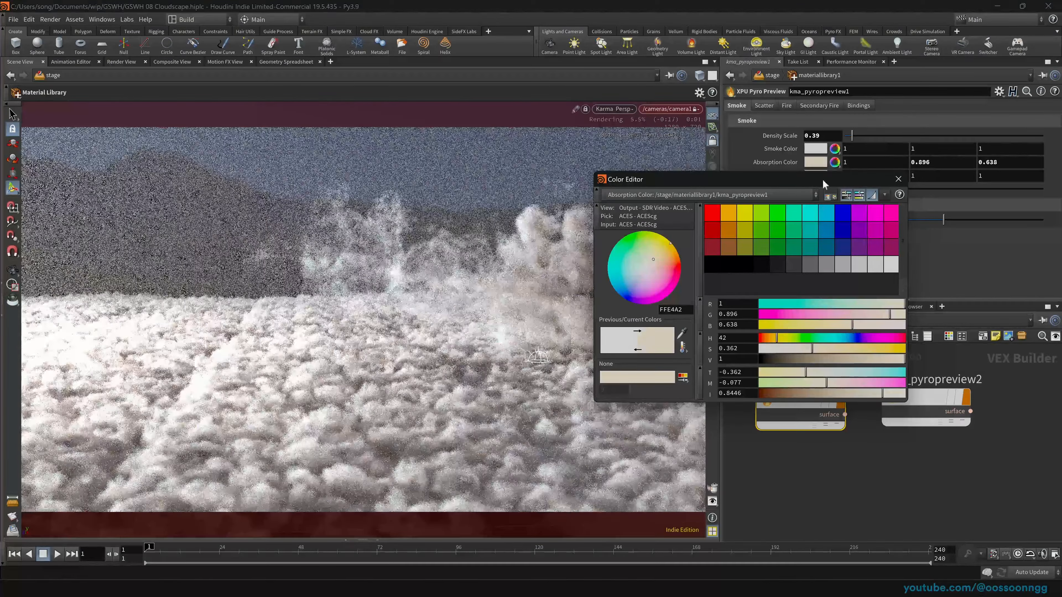
left_click_drag(822, 180, 892, 418)
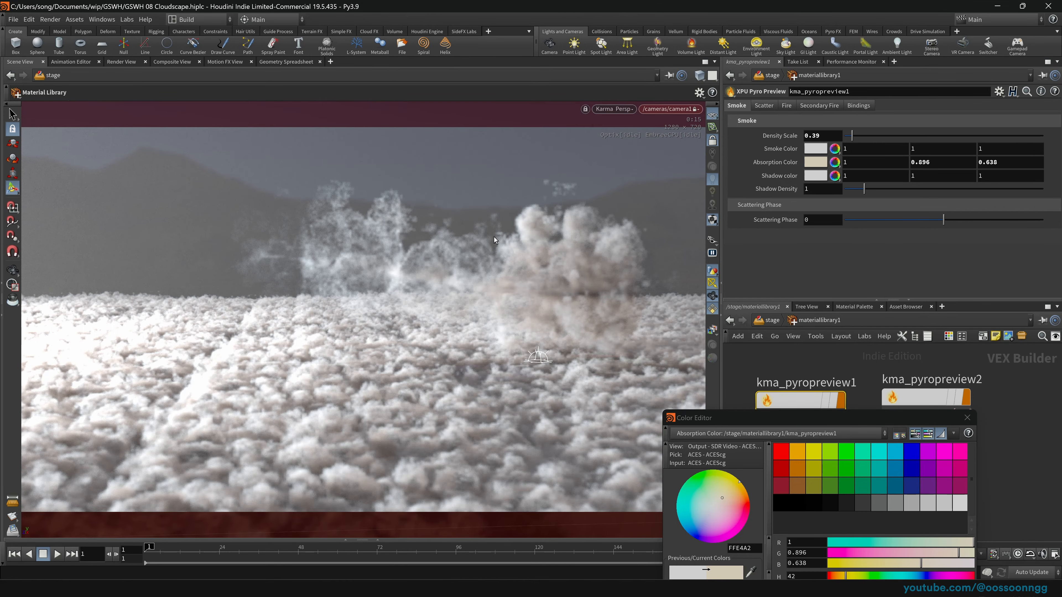
Inspect the tinted clouds from other angles, then return the viewport to camera1
key("Escape")
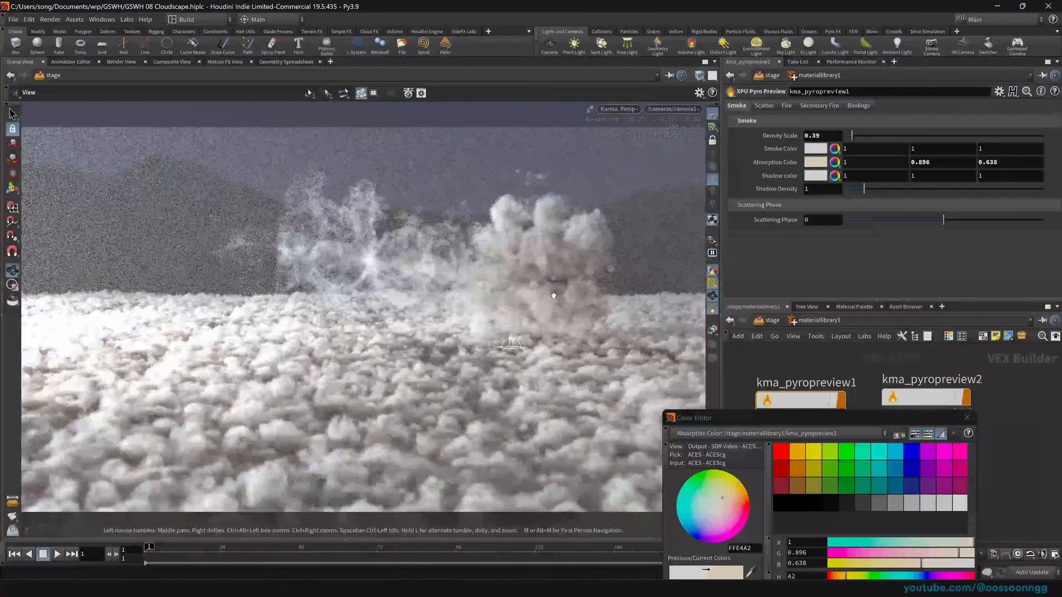
left_click_drag(552, 296, 497, 282, "alt")
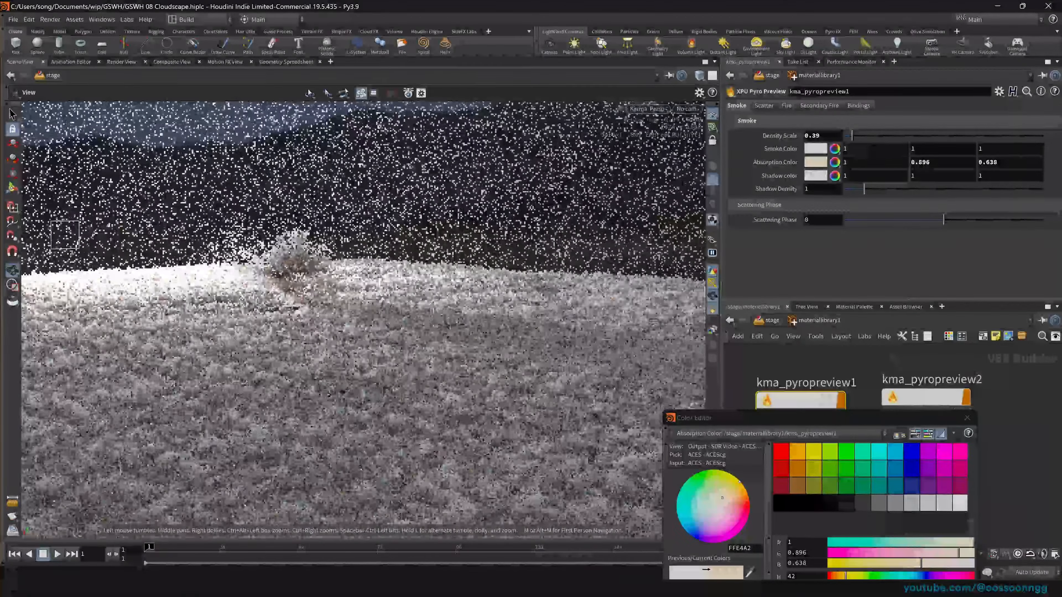
scroll(425, 273, "up", 5)
left_click_drag(426, 273, 389, 274, "alt")
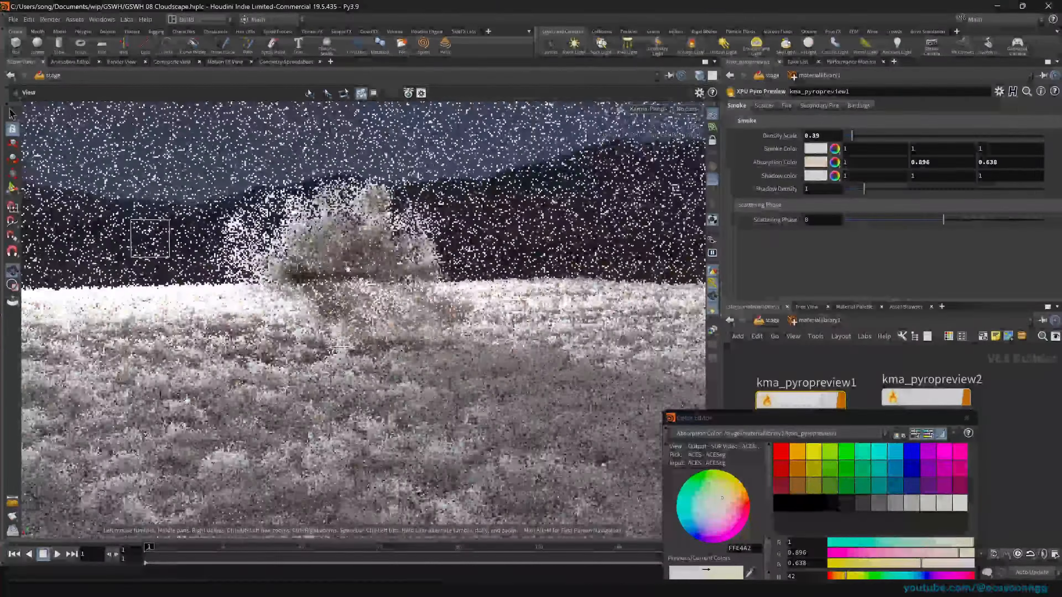
right_click_drag(389, 274, 436, 245, "alt")
left_click(673, 109)
left_click(671, 131)
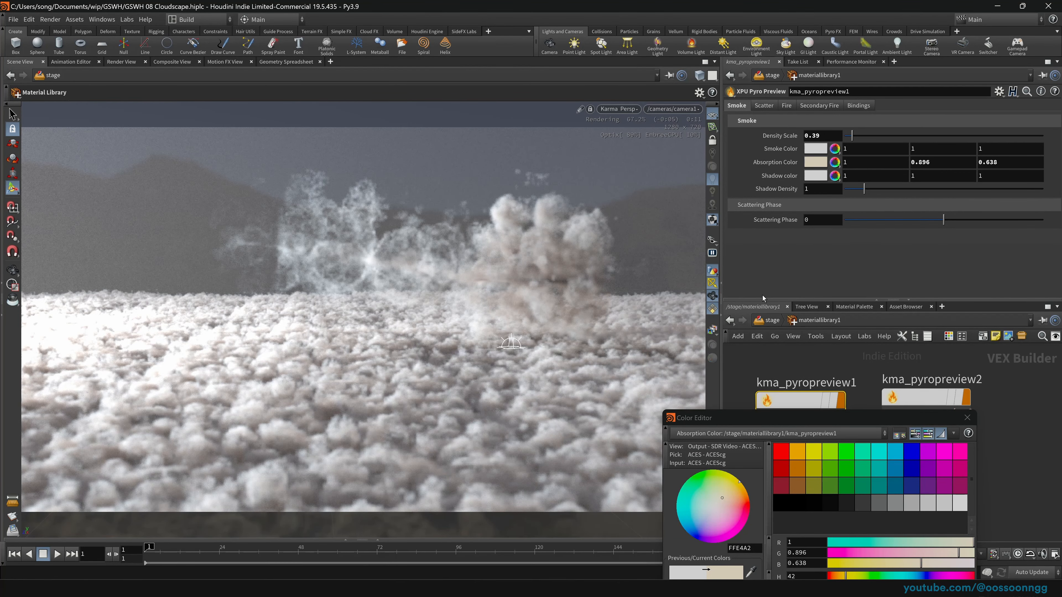
Turn off the display flag of geo2 in the obj network and save the scene
left_click(801, 427)
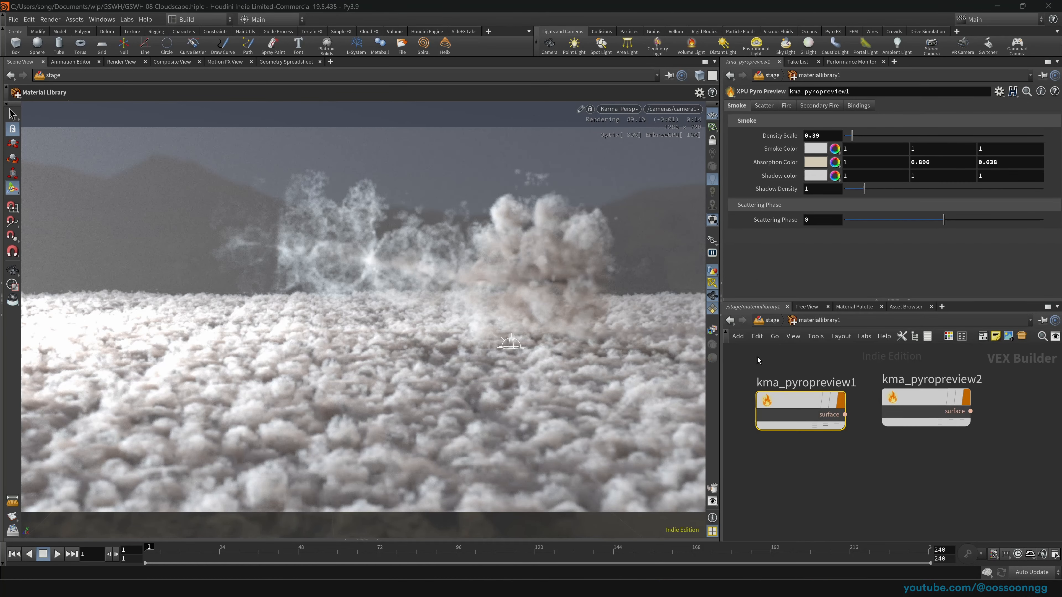
left_click(767, 327)
key("ctrl+s")
left_click(771, 323)
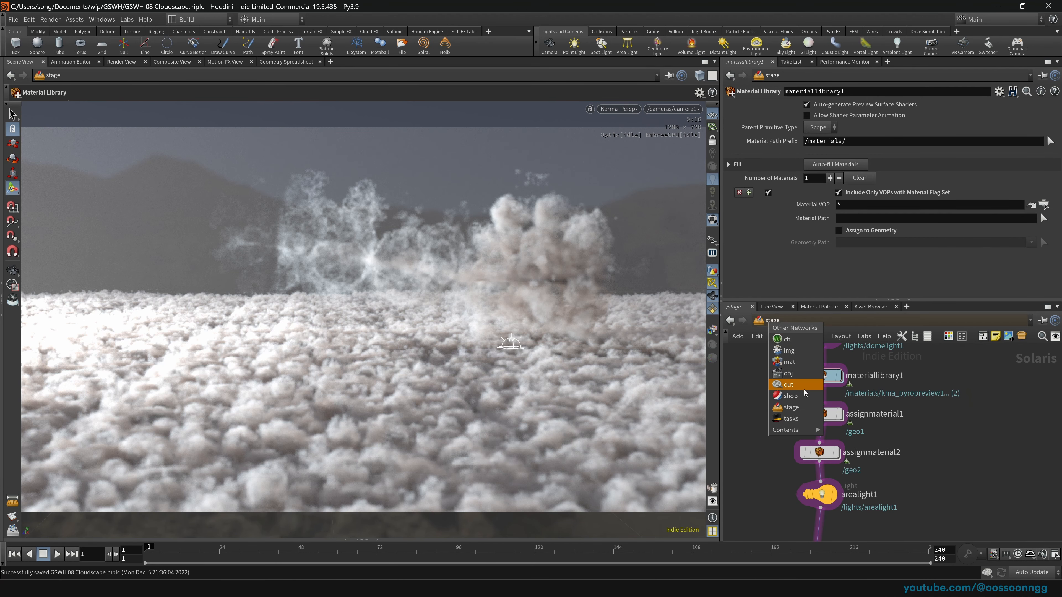
left_click(803, 376)
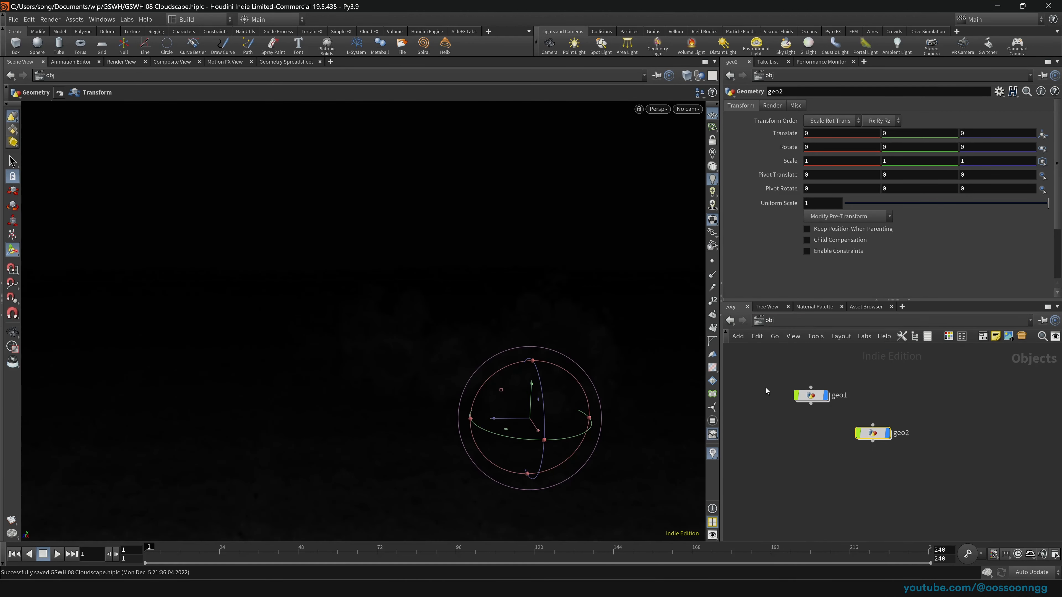
left_click_drag(818, 414, 819, 415)
left_click(887, 433)
key("ctrl+s")
Enter geo1 and set the display flag on the cloud noise node below cloud2
double_click(812, 396)
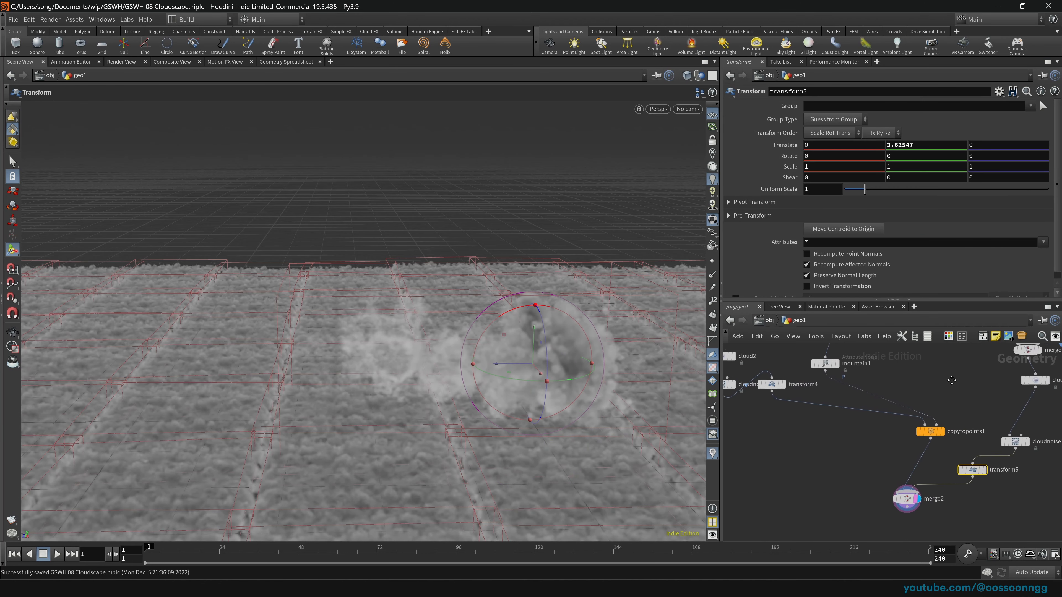
middle_click_drag(804, 437, 822, 481)
scroll(816, 462, "up", 1)
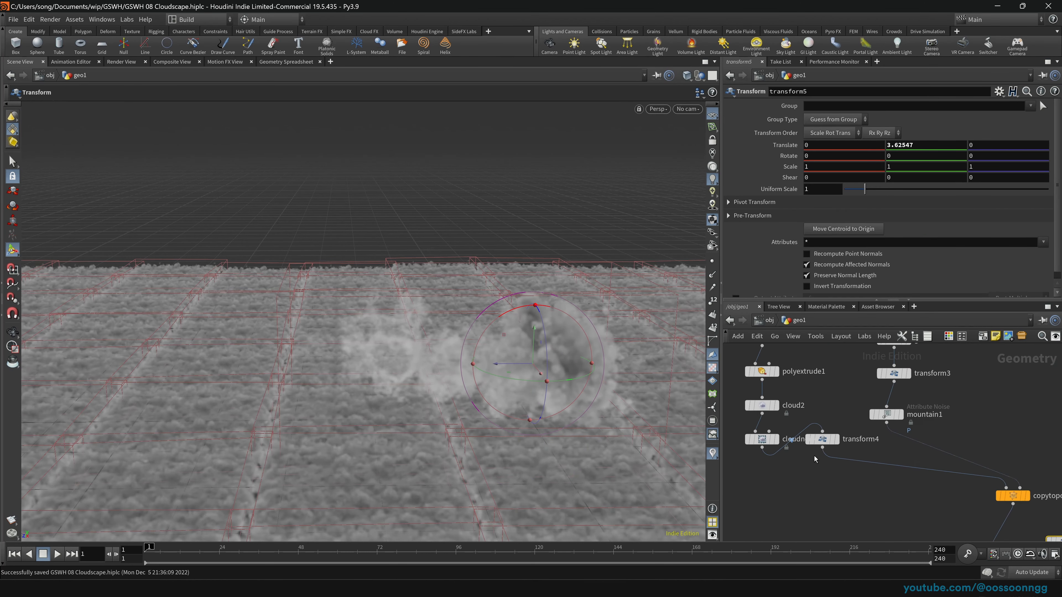
middle_click_drag(821, 389, 887, 449)
left_click(828, 430)
left_click(828, 464)
left_click(842, 464)
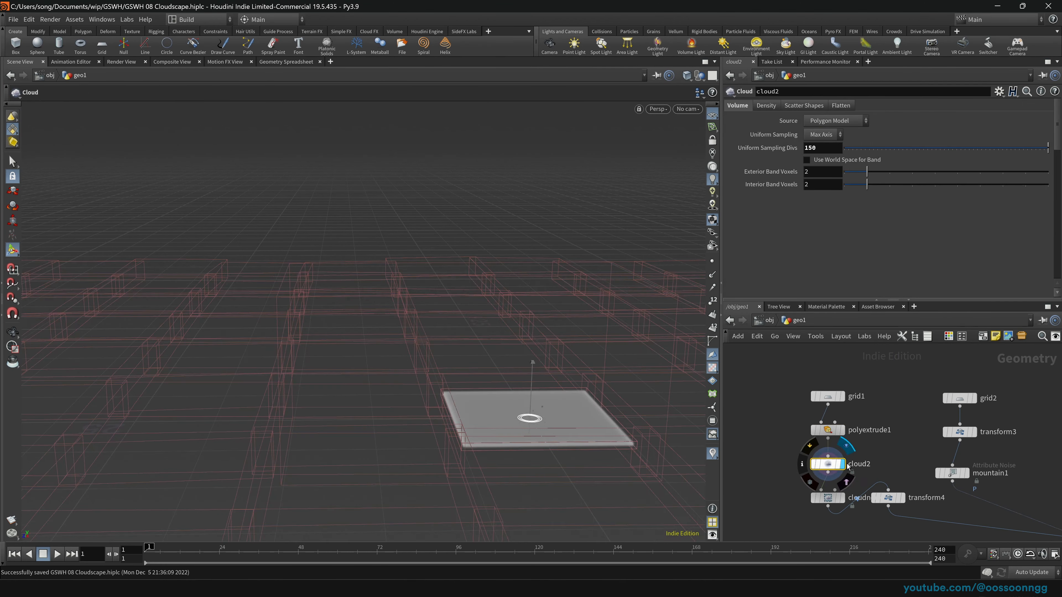
left_click(841, 498)
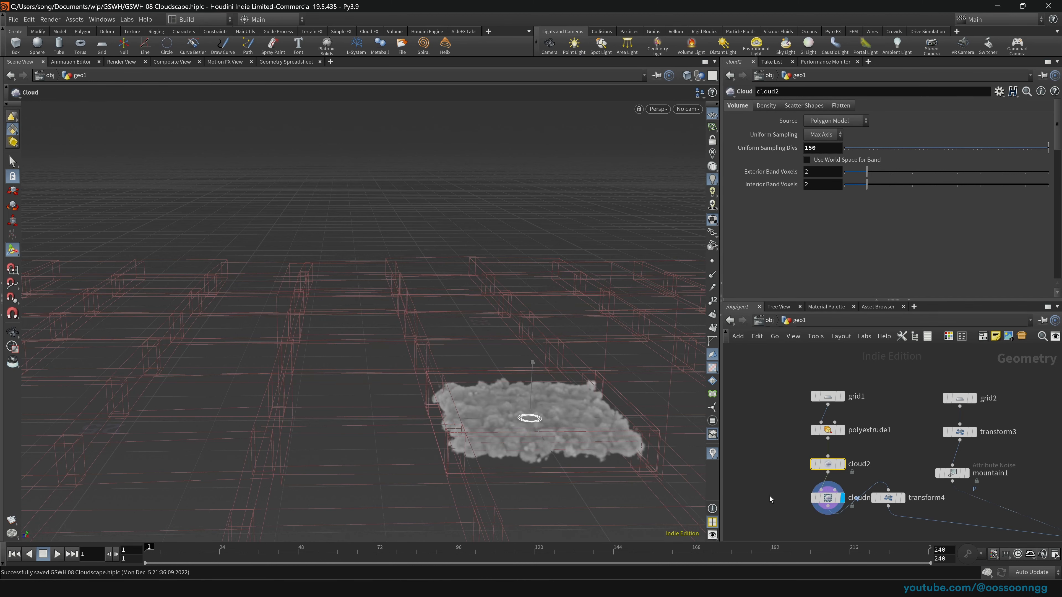
Examine the displayed cloud tile up close and set the Uniform Sampling Divs of cloud2 to 250
key("g")
left_click_drag(470, 365, 382, 361)
right_click_drag(388, 364, 517, 368)
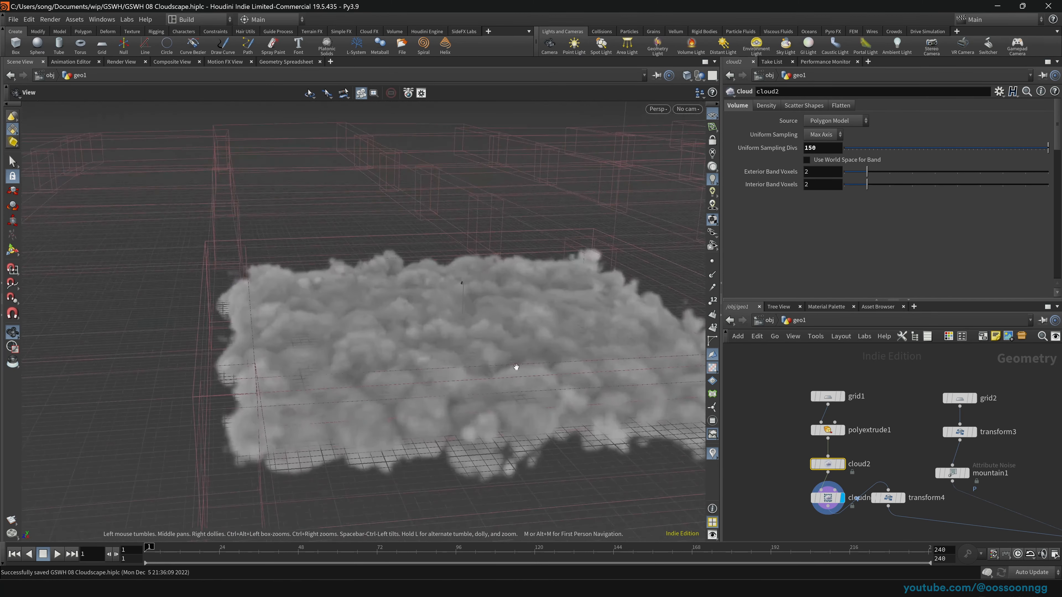
left_click_drag(517, 368, 529, 335)
mouse_move(776, 448)
left_mouse_down()
mouse_move(807, 437)
mouse_move(852, 472)
left_mouse_up()
left_click_drag(809, 149, 797, 153)
type("2")
key("Return")
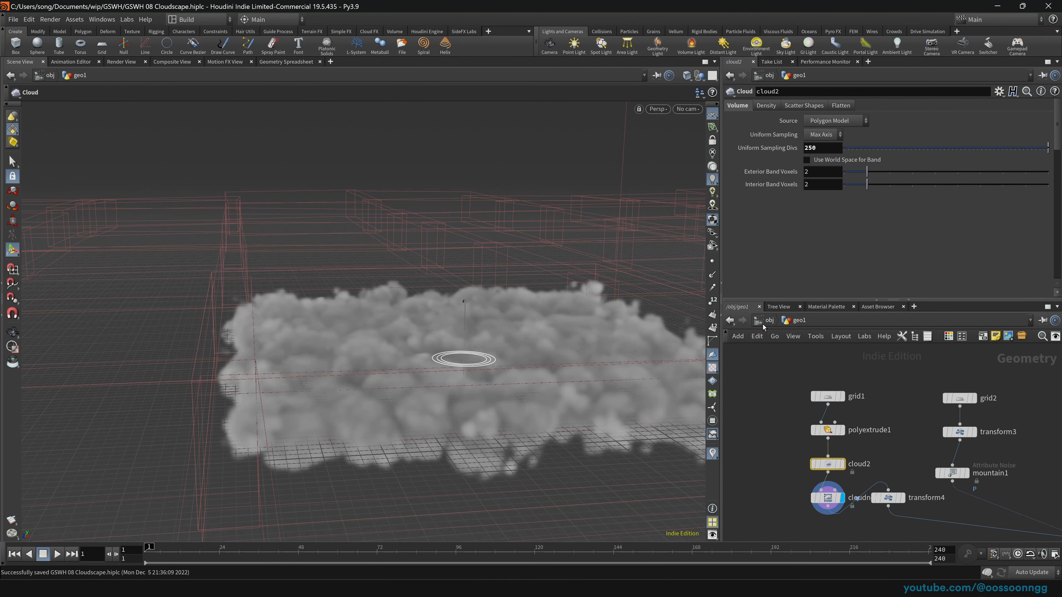
Set the Uniform Sampling Divs of cloud2 to 350 and the Amplitude of cloudnoise2 to 0.64
middle_click_drag(787, 338, 755, 252)
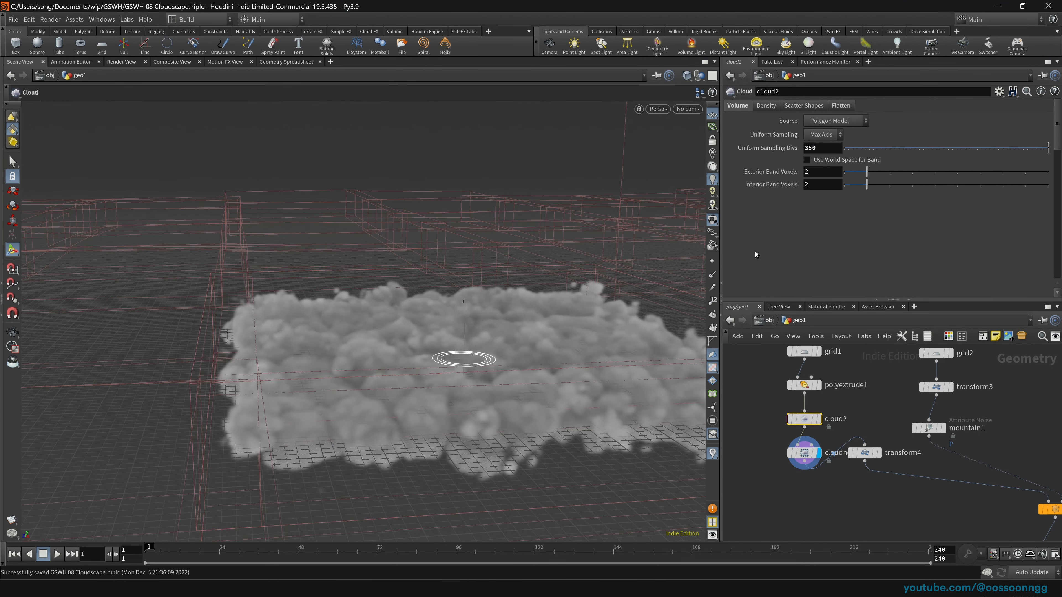
left_click_drag(804, 453, 789, 459)
left_click(993, 135)
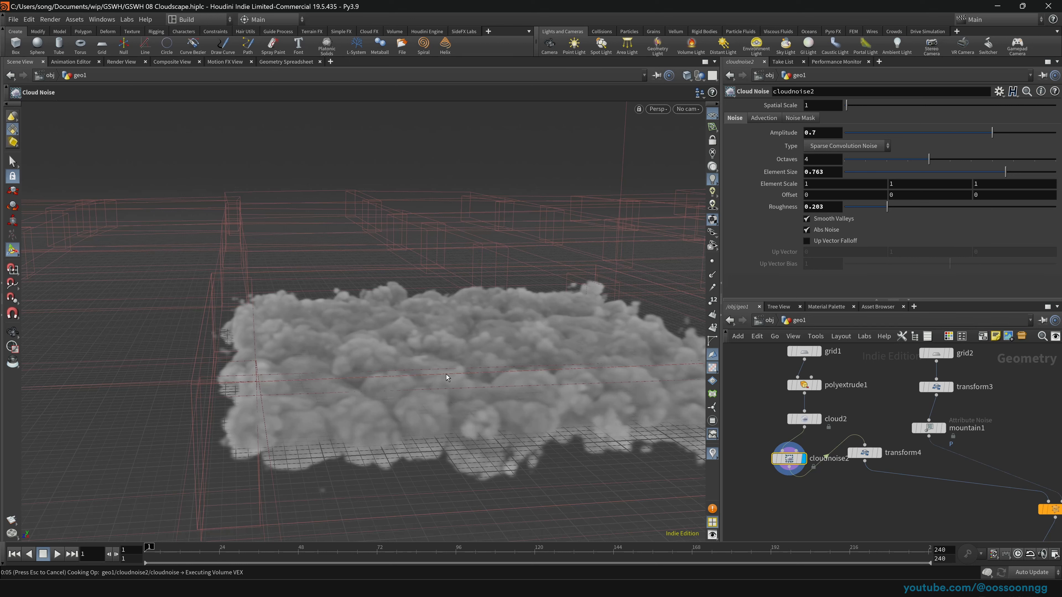
mouse_move(451, 429)
left_mouse_down("alt")
mouse_move(434, 459)
mouse_move(457, 434)
mouse_move(452, 419)
left_mouse_up("alt")
Set the display flag on copytopoints1 and examine the full layer of copied cloud tiles
middle_click_drag(930, 505, 945, 487)
scroll(791, 459, "up", 3)
scroll(791, 459, "down", 2)
left_click(1050, 490)
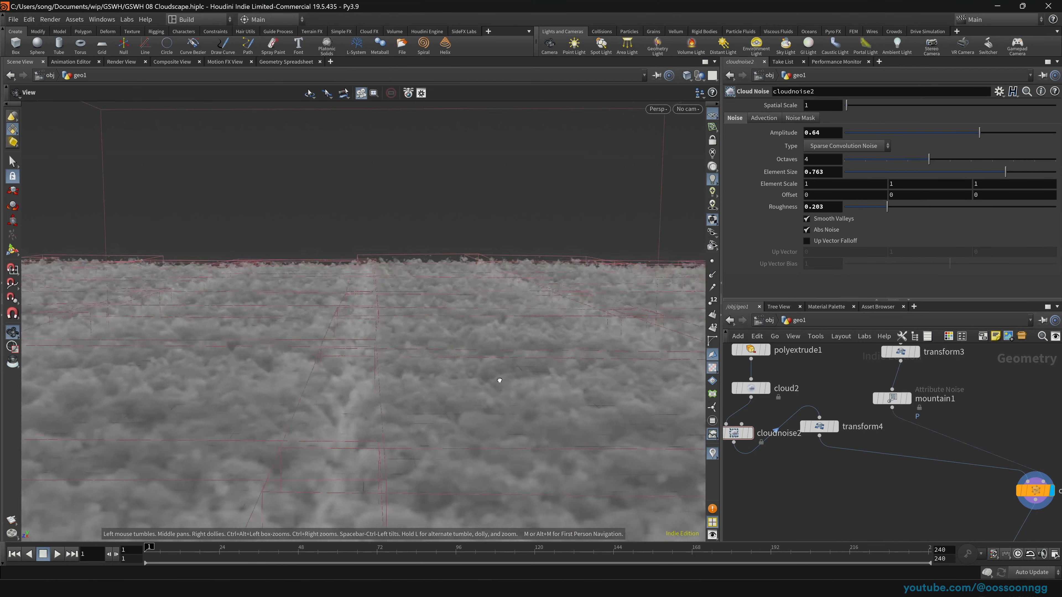
left_click_drag(498, 382, 511, 360, "alt")
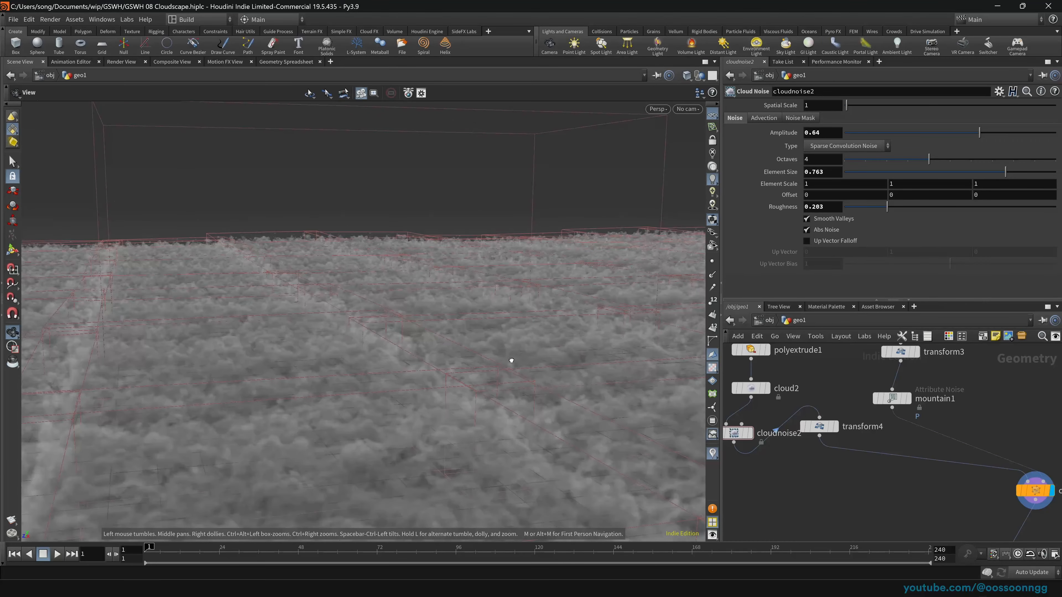
Set the display flag on merge2 to show the cloud layer with the large cloud, and save the scene
middle_click_drag(886, 493, 717, 396)
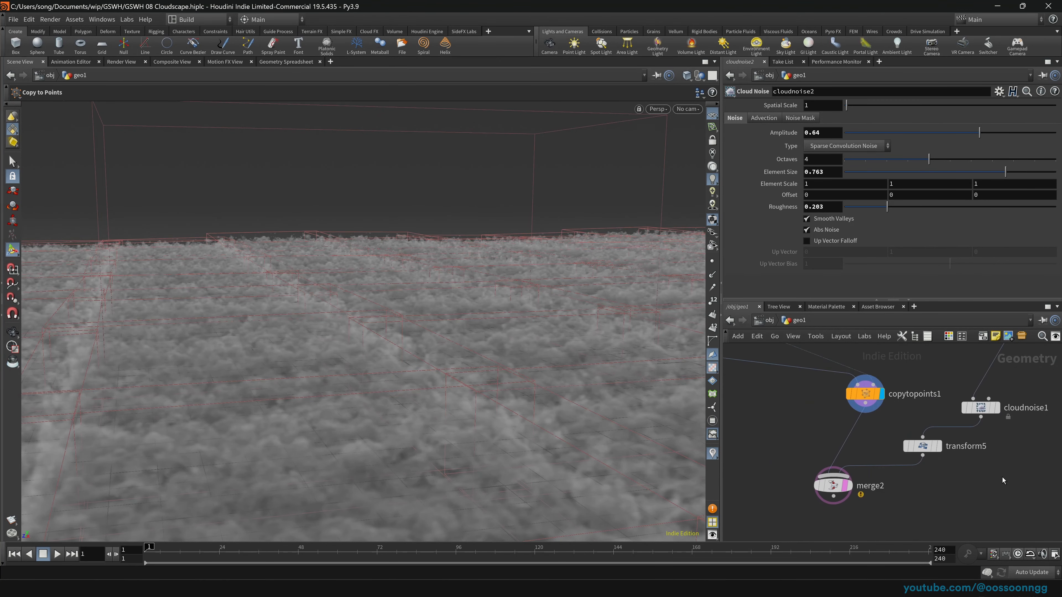
middle_click_drag(1045, 422, 908, 493)
left_click(782, 487)
middle_click_drag(792, 504, 854, 453)
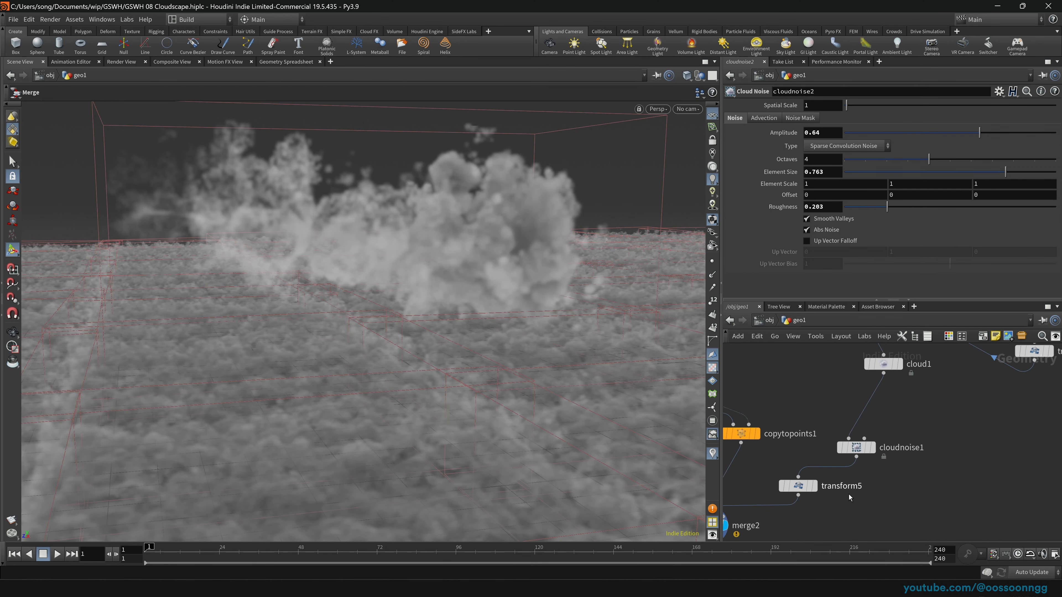
key("ctrl+s")
Display transform5 and set the Uniform Sampling Divs of cloud1 to 250
left_click(814, 486)
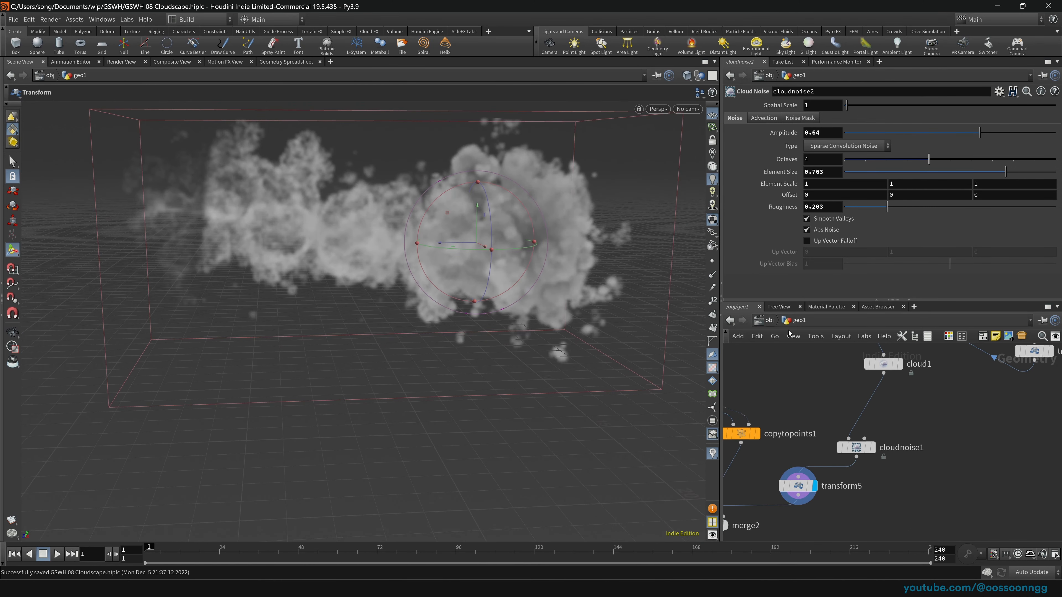
mouse_move(783, 404)
middle_mouse_down()
mouse_move(802, 451)
mouse_move(760, 381)
mouse_move(796, 392)
middle_mouse_up()
left_click(830, 465)
left_click_drag(808, 150, 805, 151)
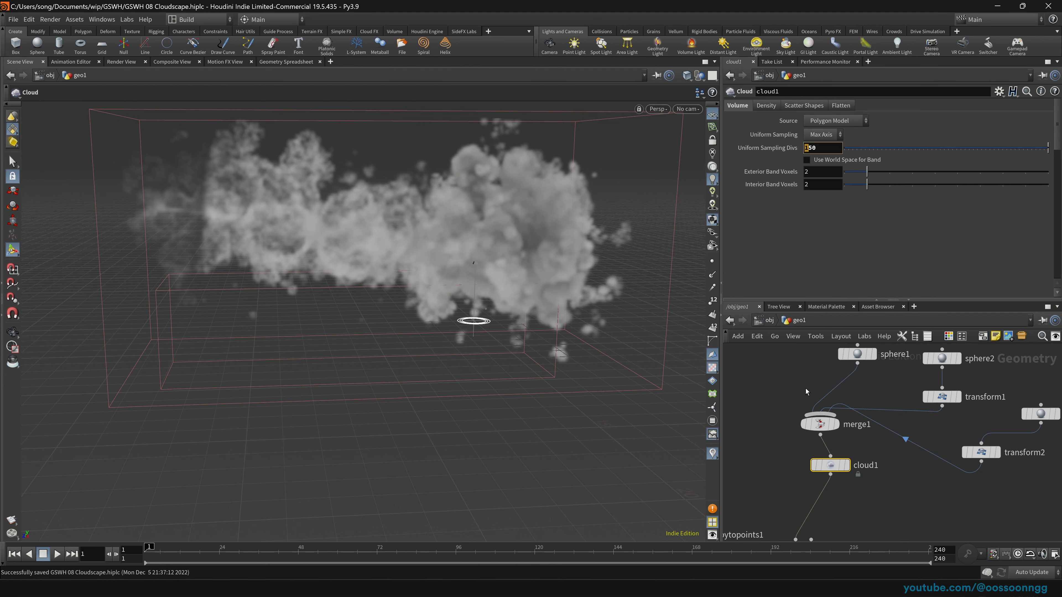
key("Return")
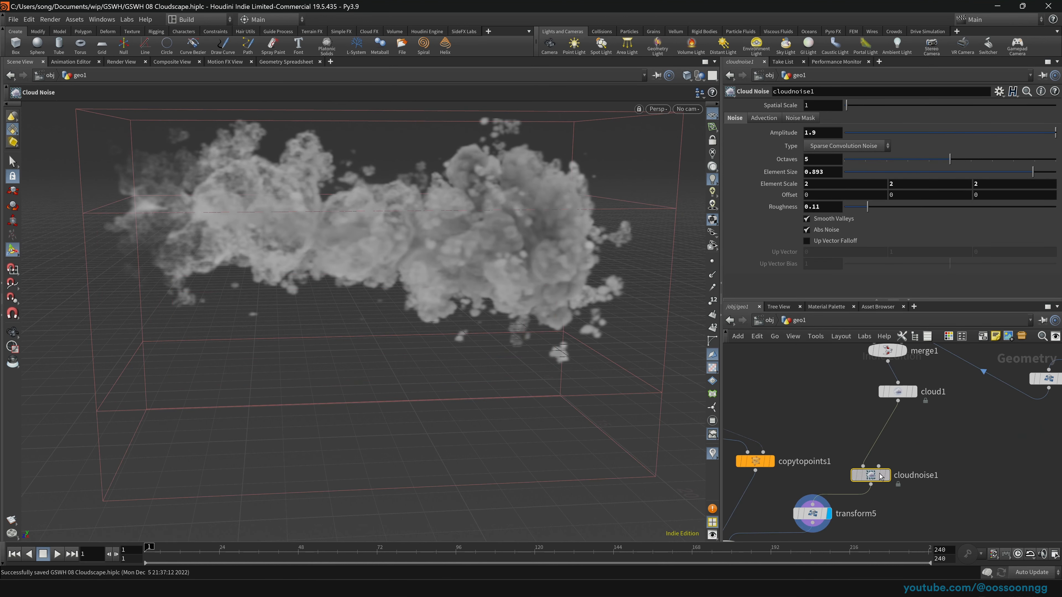
Enlarge the noise features of cloudnoise1, trying an Element Size of 1.5 before setting it to 1.2
left_click_drag(880, 476, 892, 456)
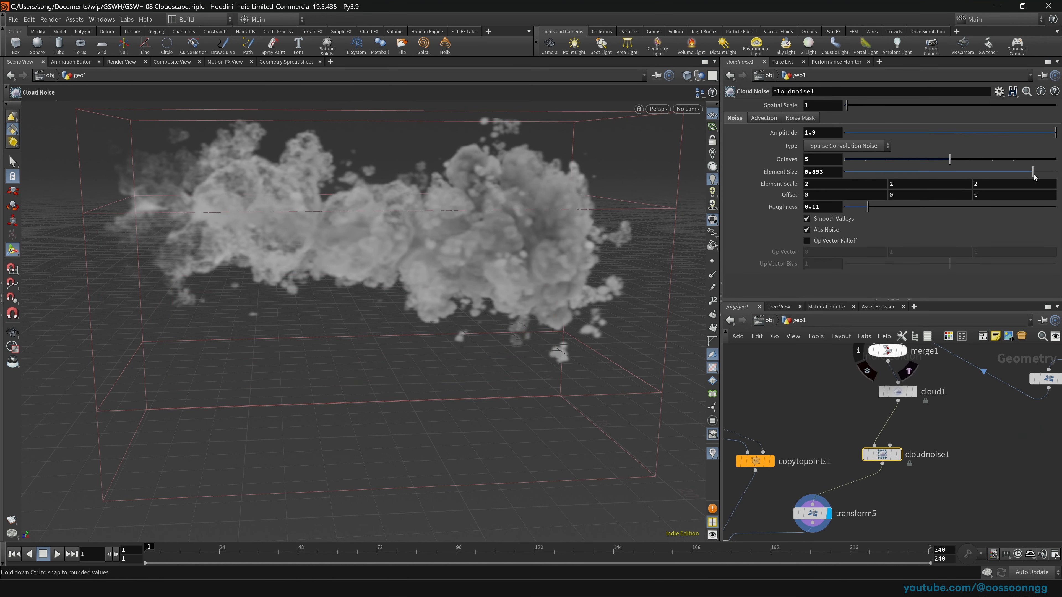
left_click(1046, 175)
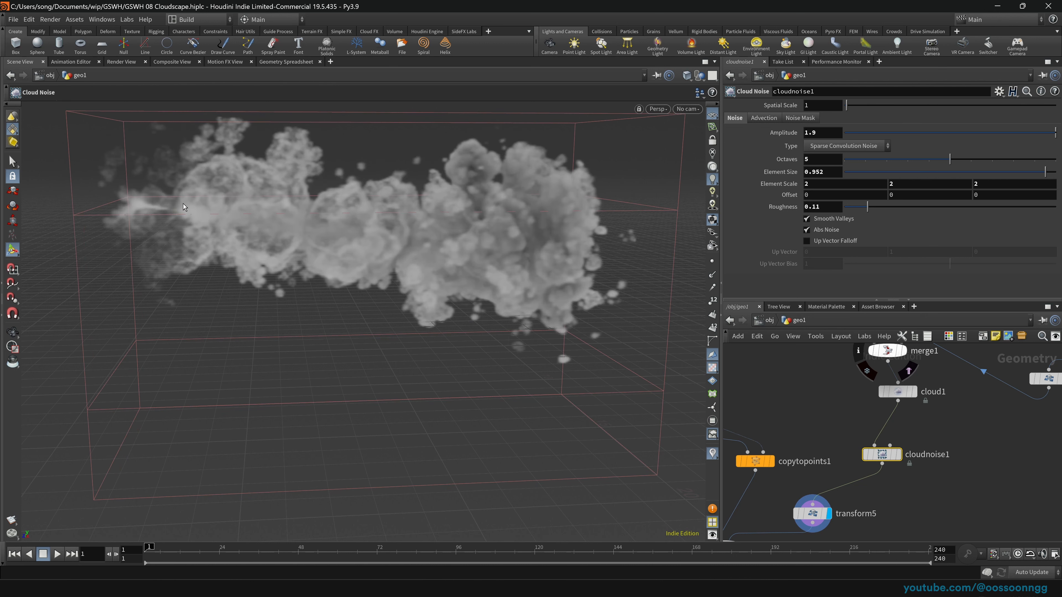
key("Escape")
left_click_drag(415, 257, 412, 247, "alt")
left_click_drag(825, 172, 752, 197)
type("1.5")
key("Return")
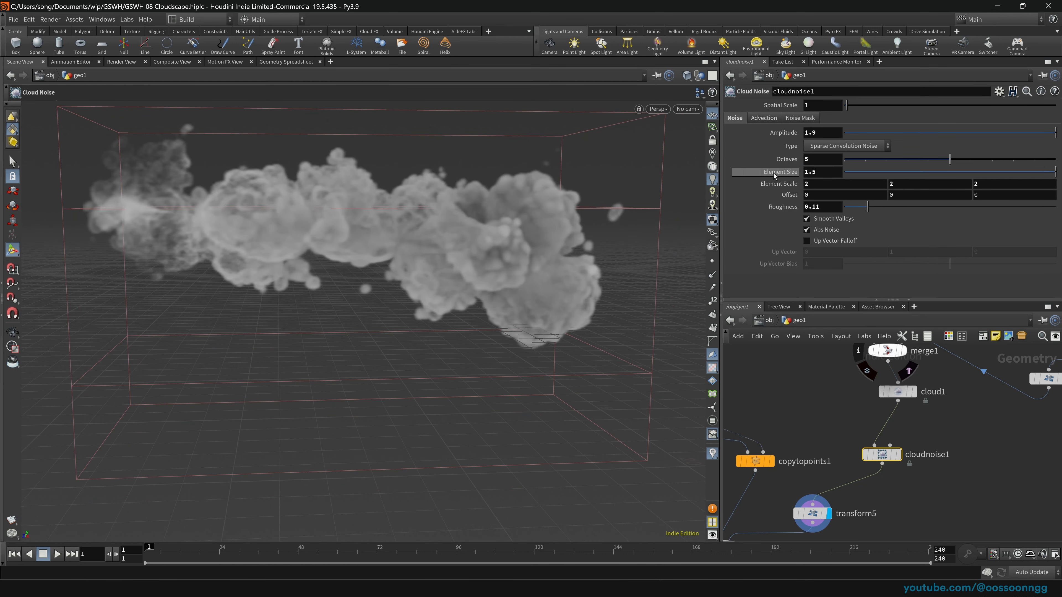
double_click(815, 174)
key("Return")
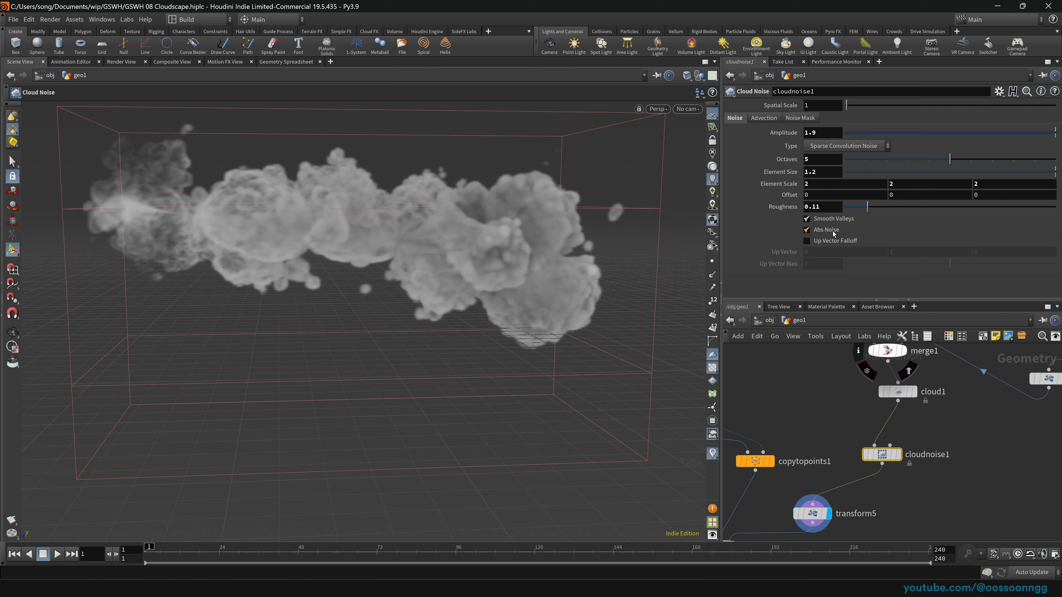
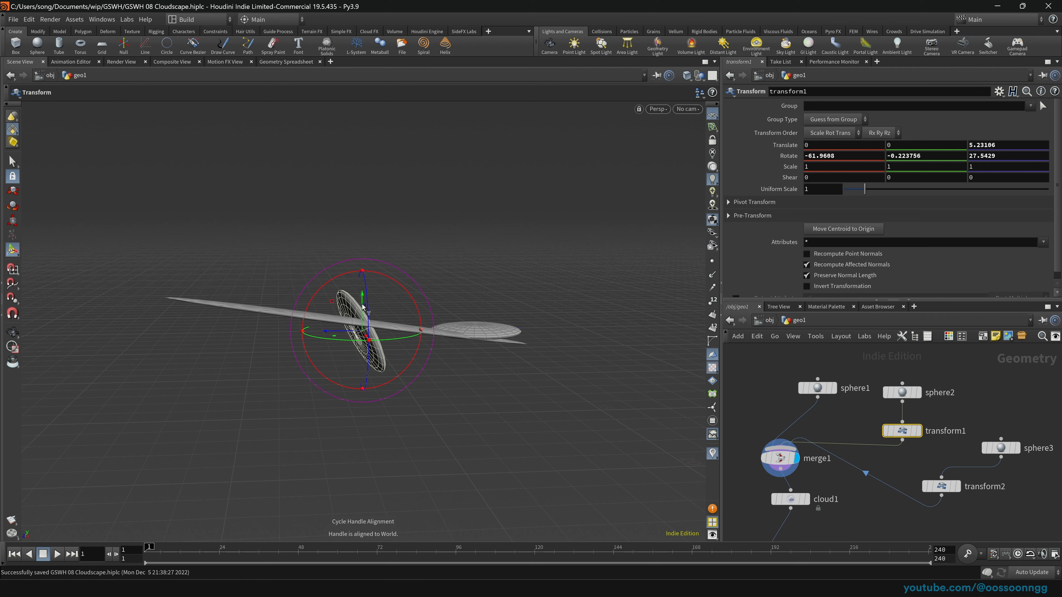
Raise the sphere of transform1 to about 1.95 in Y and display transform5 to inspect the reshaped cloud
left_click_drag(363, 308, 362, 264)
middle_click_drag(817, 523, 882, 430)
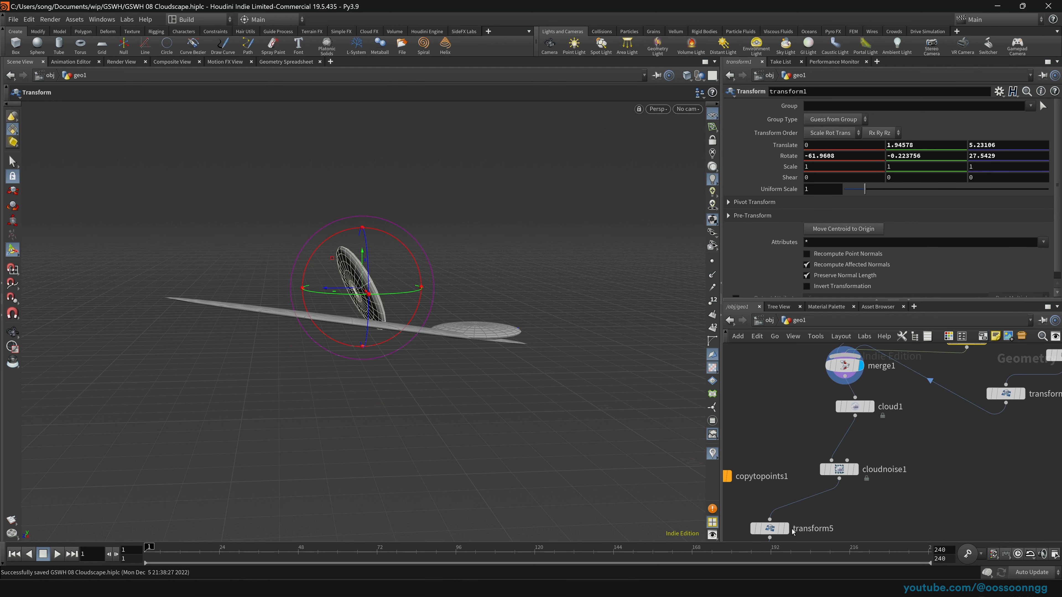
mouse_move(793, 533)
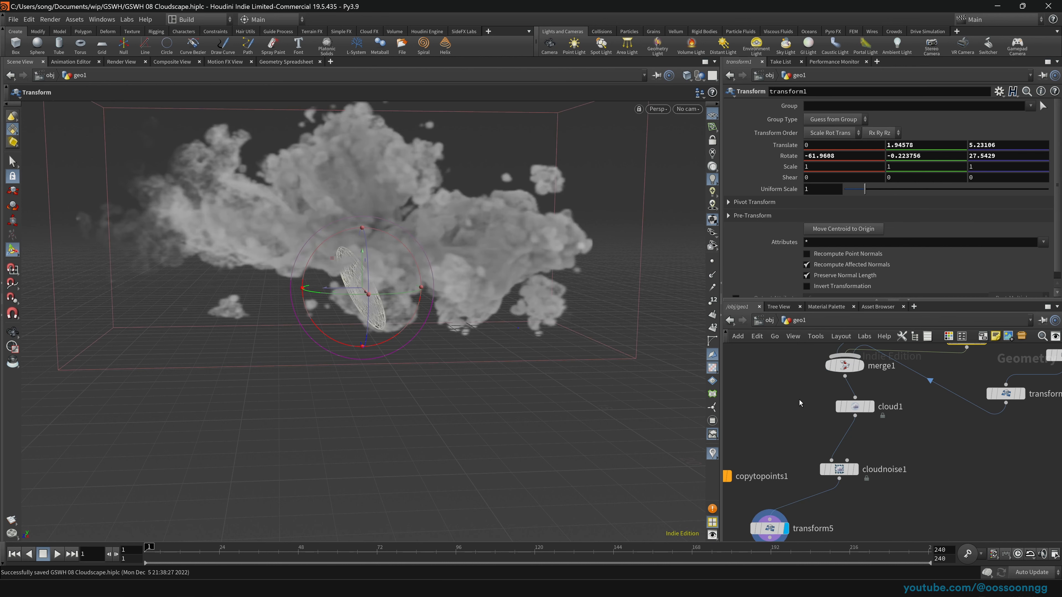
key("Escape")
left_click_drag(349, 205, 334, 249)
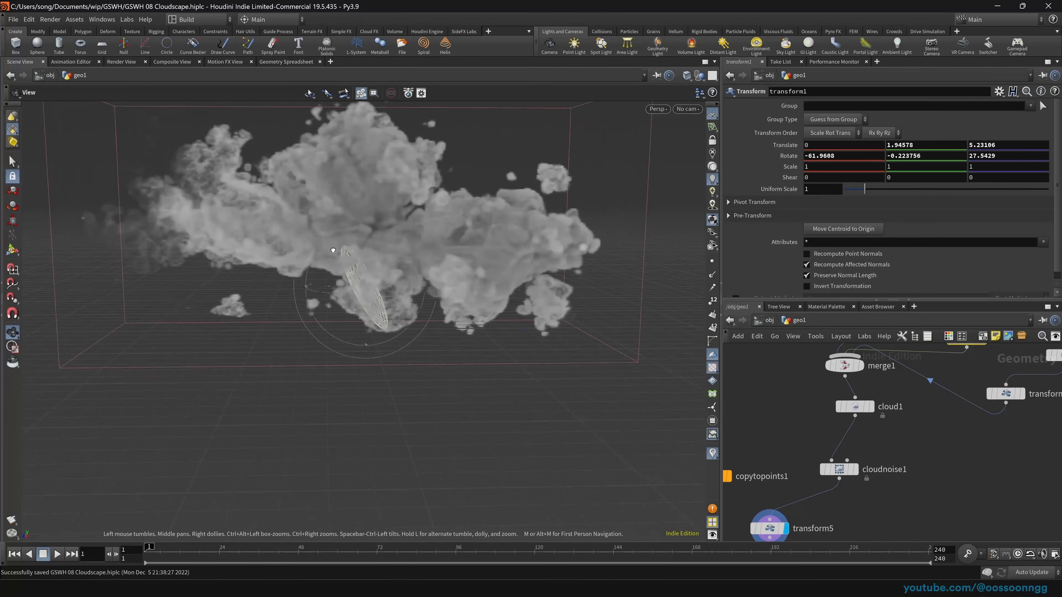
Set the Roughness of cloudnoise1 to 0.17
left_click(839, 469)
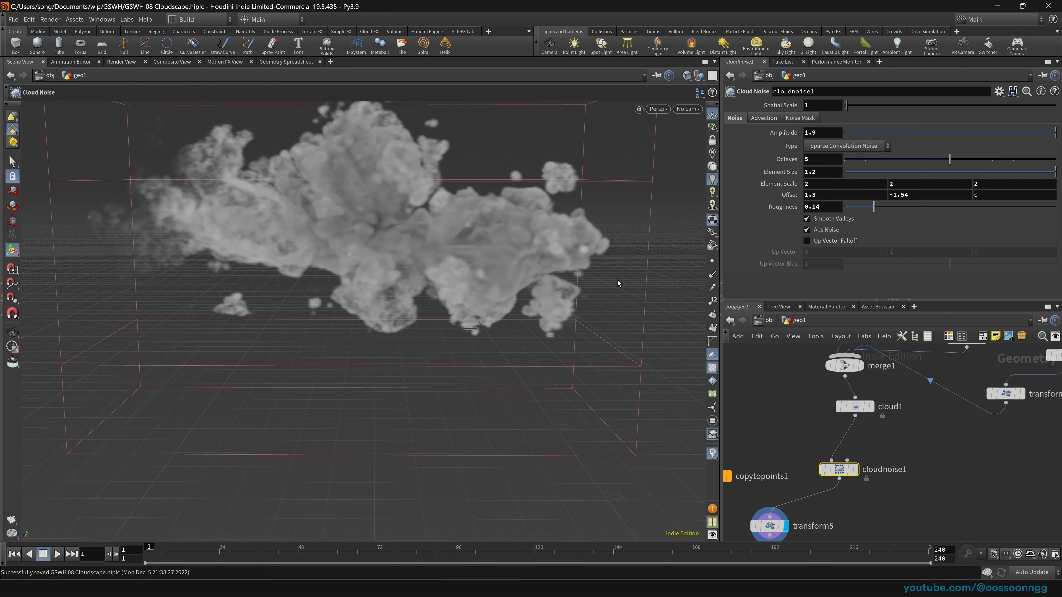
left_click_drag(816, 207, 834, 228)
type("7")
key("Return")
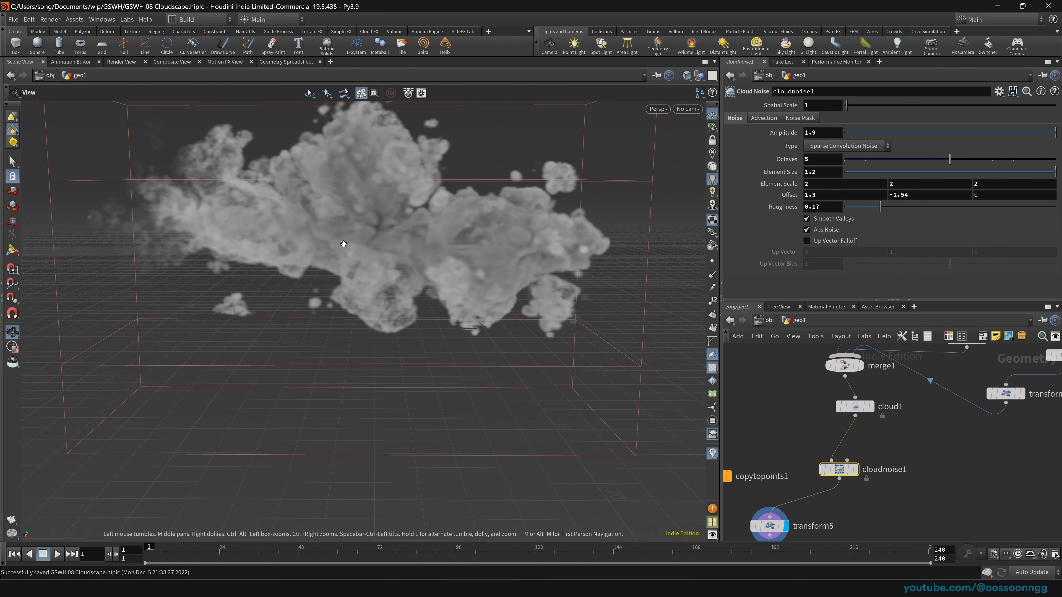
left_click_drag(351, 242, 383, 237, "alt")
Set the Uniform Sampling Divs of cloud1 to 350 and save the scene
middle_click_drag(817, 352, 782, 412)
middle_click_drag(759, 467, 780, 363)
left_click_drag(863, 380, 863, 381)
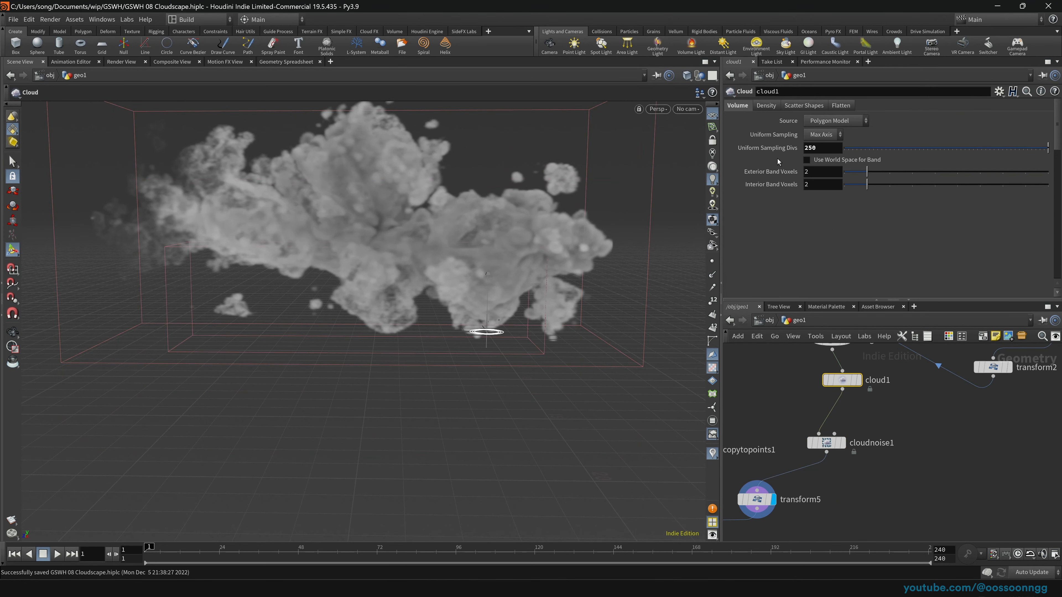
left_click(809, 148)
key("BackSpace")
type("3")
key("Return")
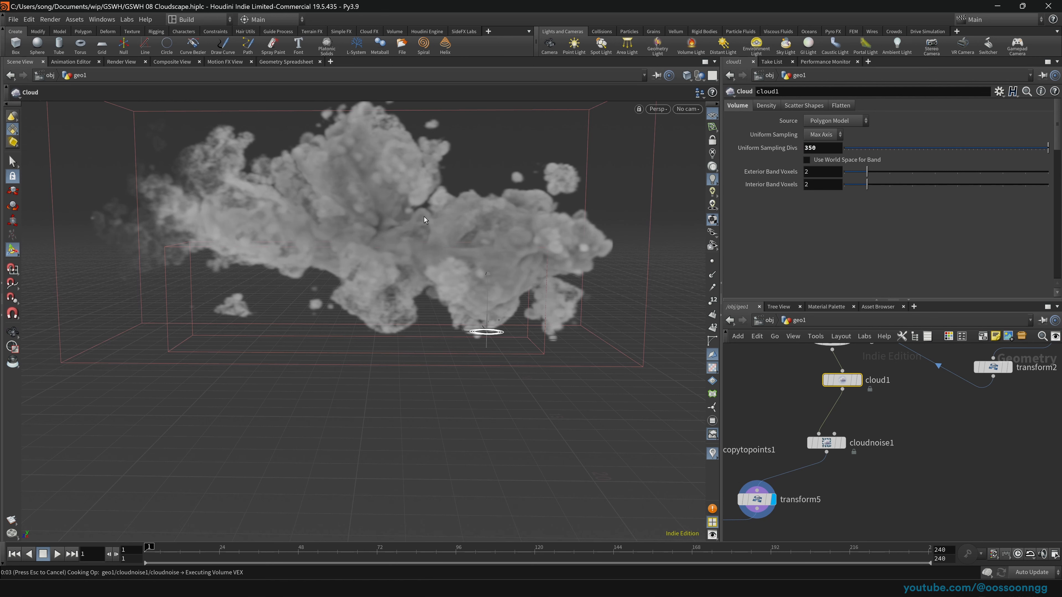
key("ctrl+s")
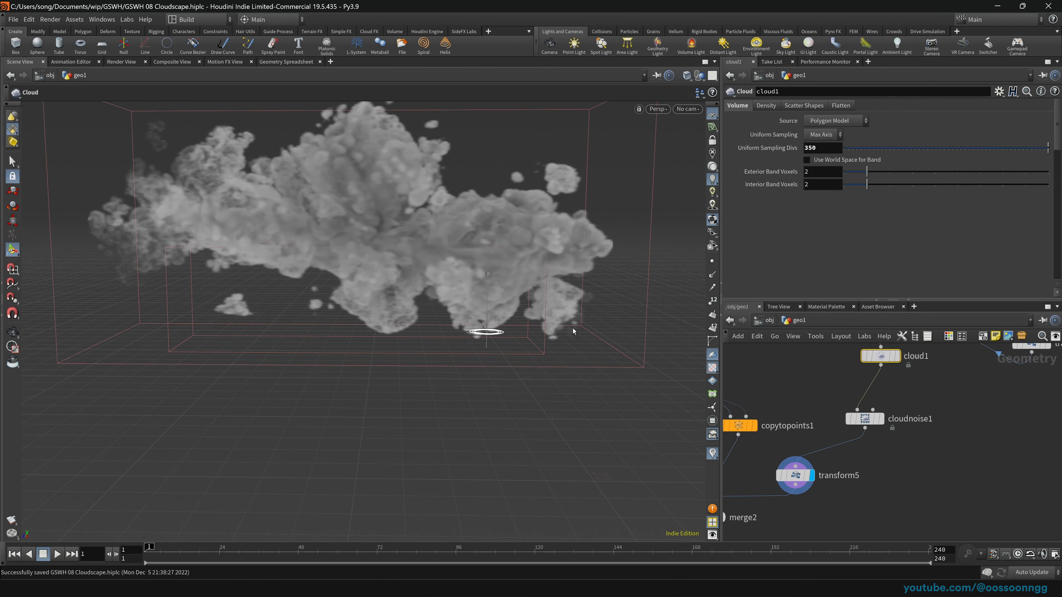
Examine the refined cloud, set the display flag on merge2 and save the scene
left_click_drag(438, 248, 366, 215)
middle_click_drag(736, 412, 850, 363)
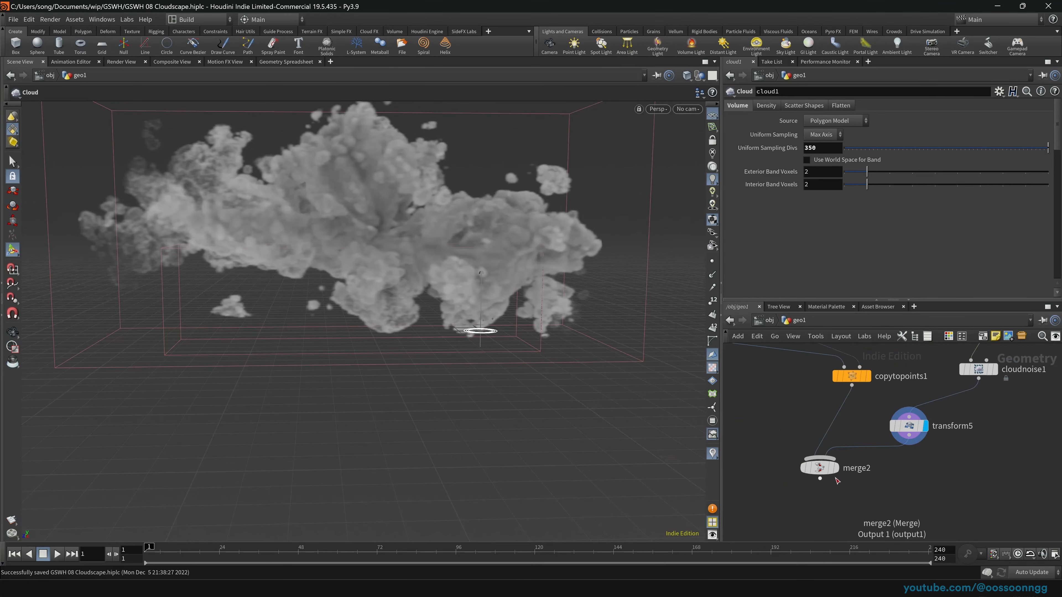
left_click(836, 468)
middle_click_drag(454, 293, 498, 275, "alt")
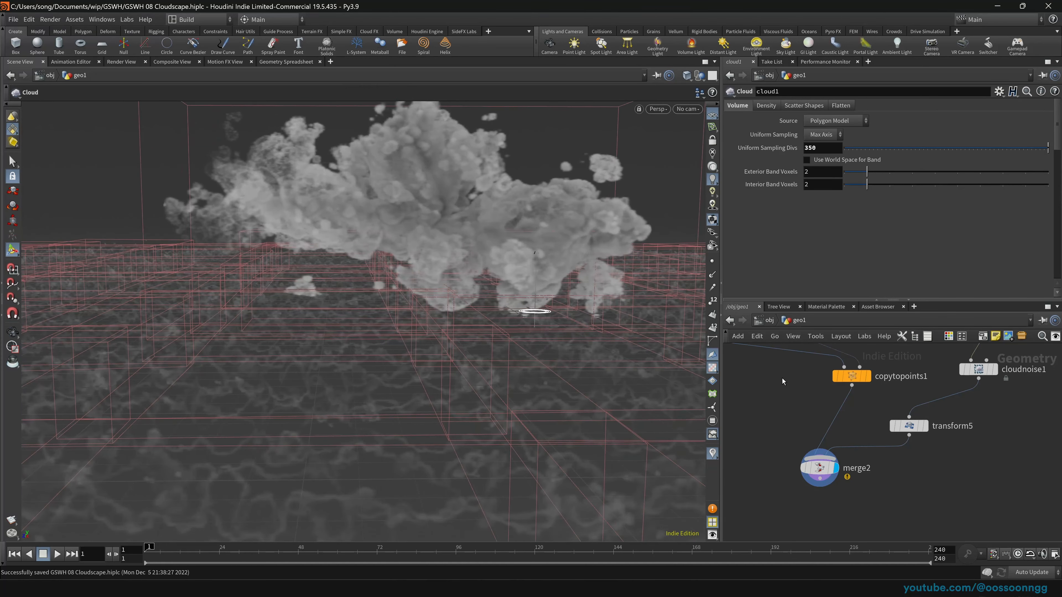
key("ctrl+s")
Turn the display flag of geo2 back on in the obj network and switch to the stage network
left_click(765, 324)
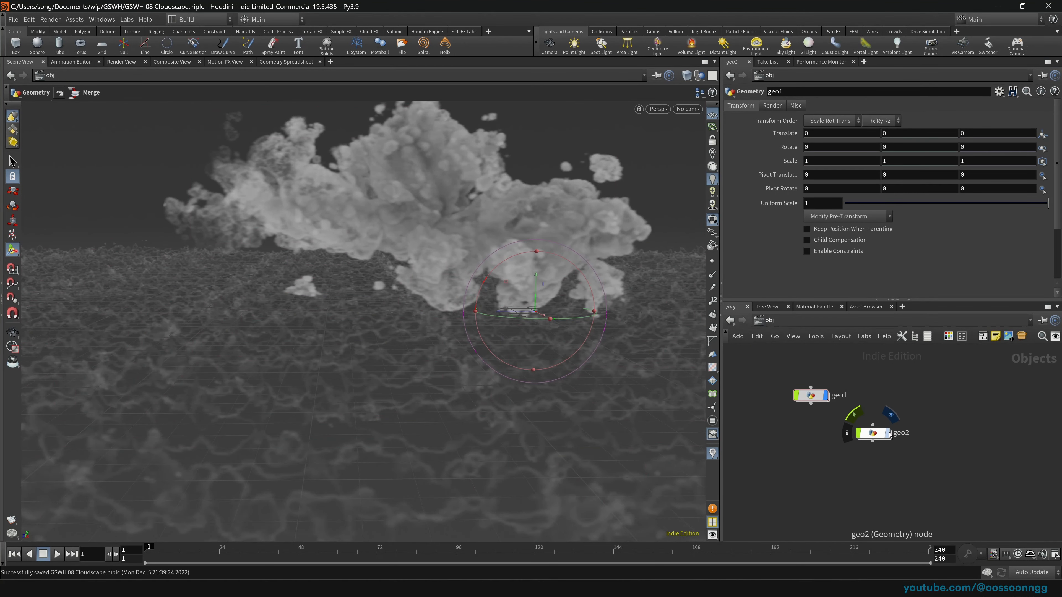
left_click(890, 434)
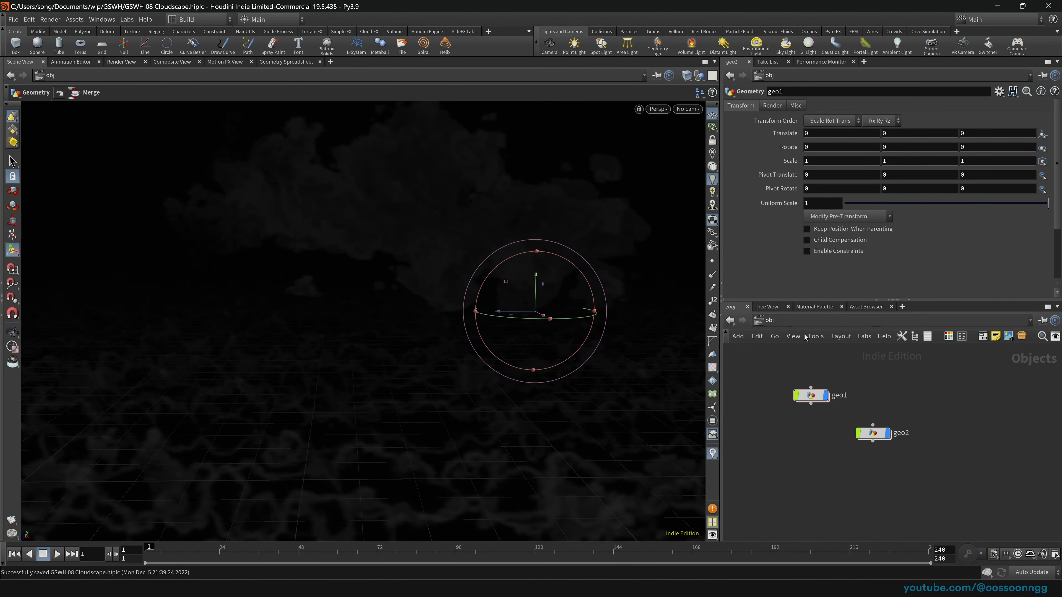
left_click(766, 321)
left_click(784, 405)
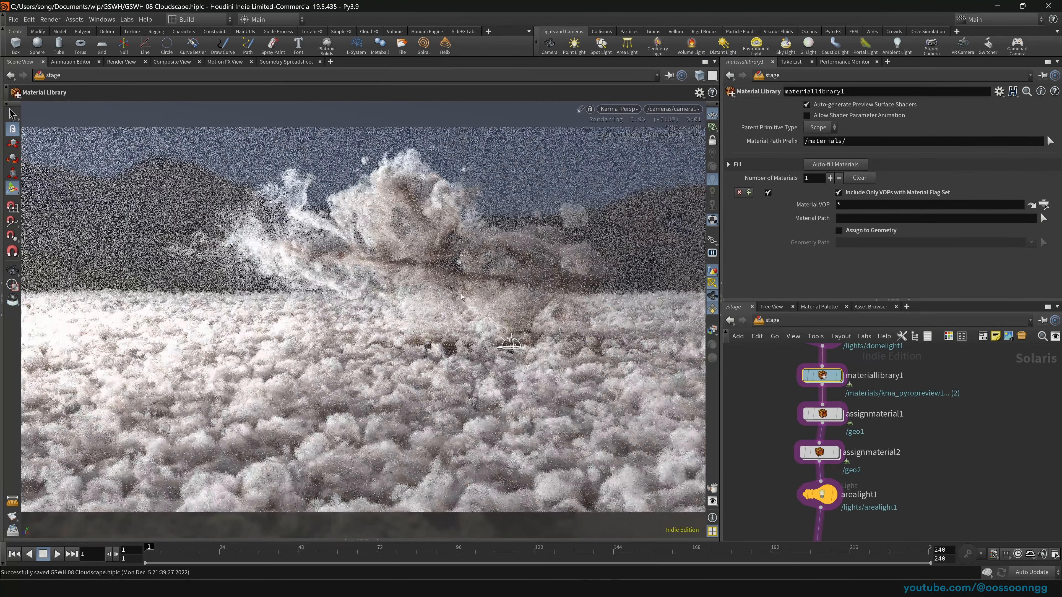
Reframe the Karma view and set the Density Scale of kma_pyropreview2 in materiallibrary1 to 0.01
middle_click_drag(454, 308, 493, 321, "alt")
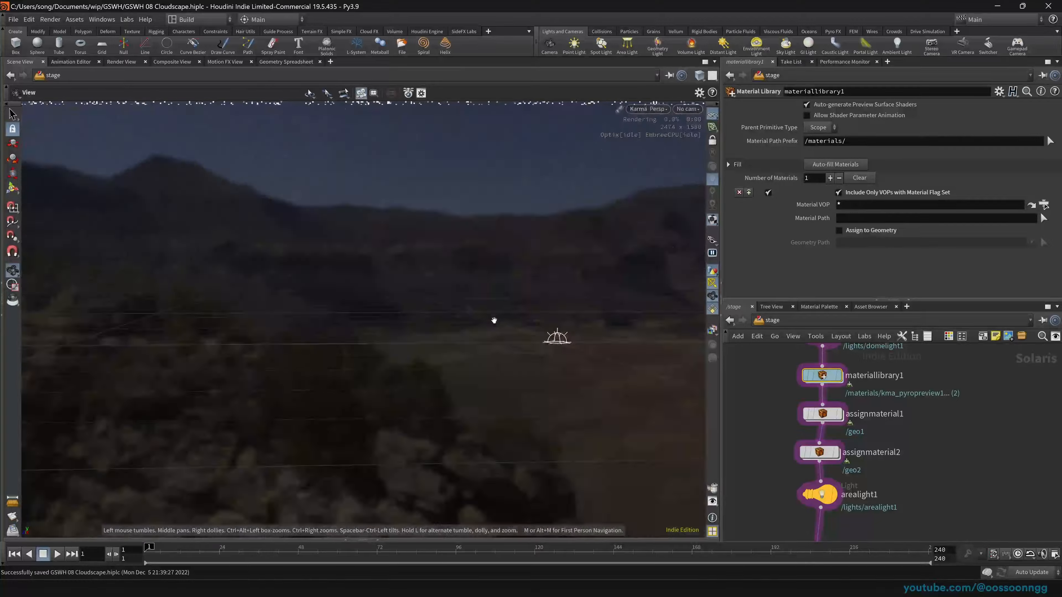
middle_click_drag(750, 385, 731, 415)
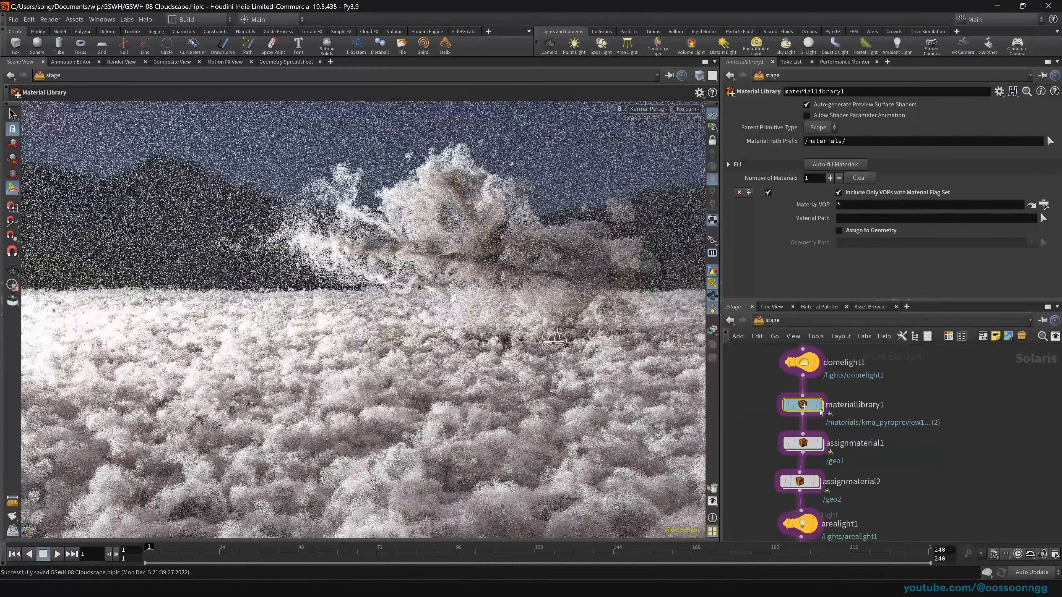
double_click(802, 405)
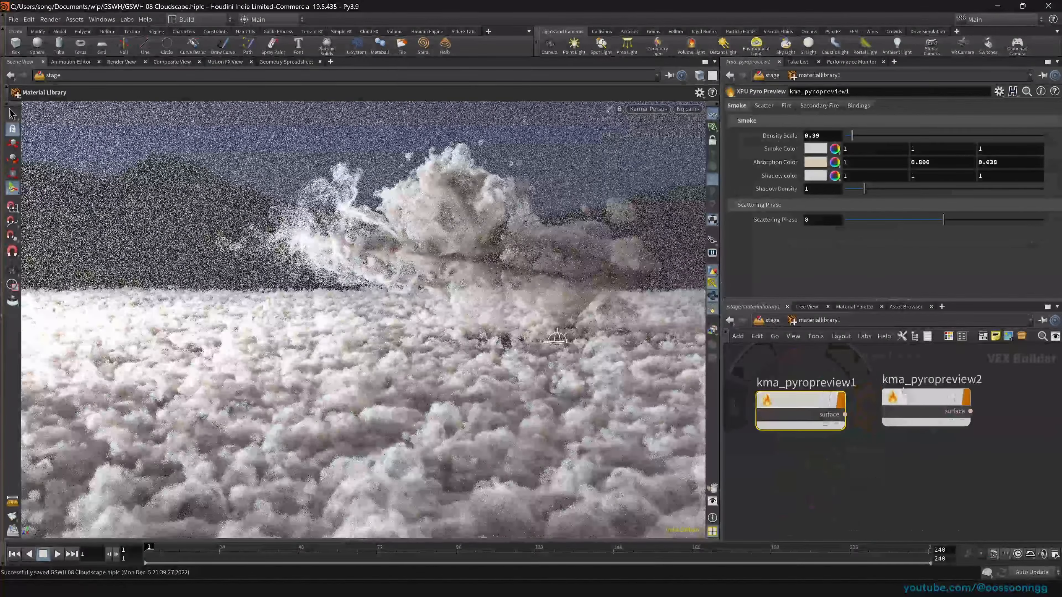
left_click_drag(815, 135, 777, 312)
type("1")
key("Return")
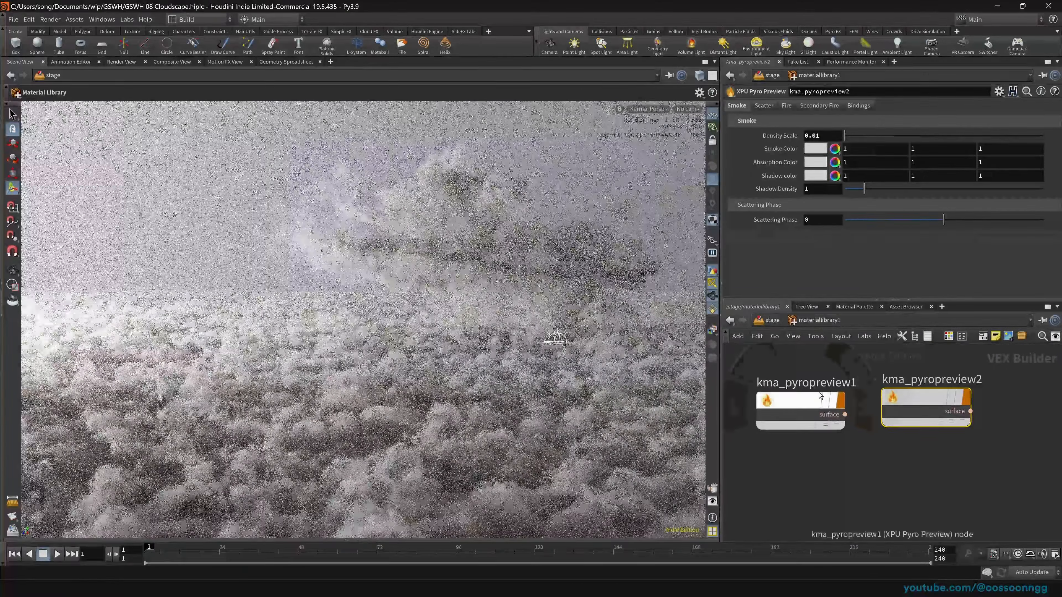
Give arealight1 in the stage network a pale pink colour with a saturation of 0.186
left_click(769, 322)
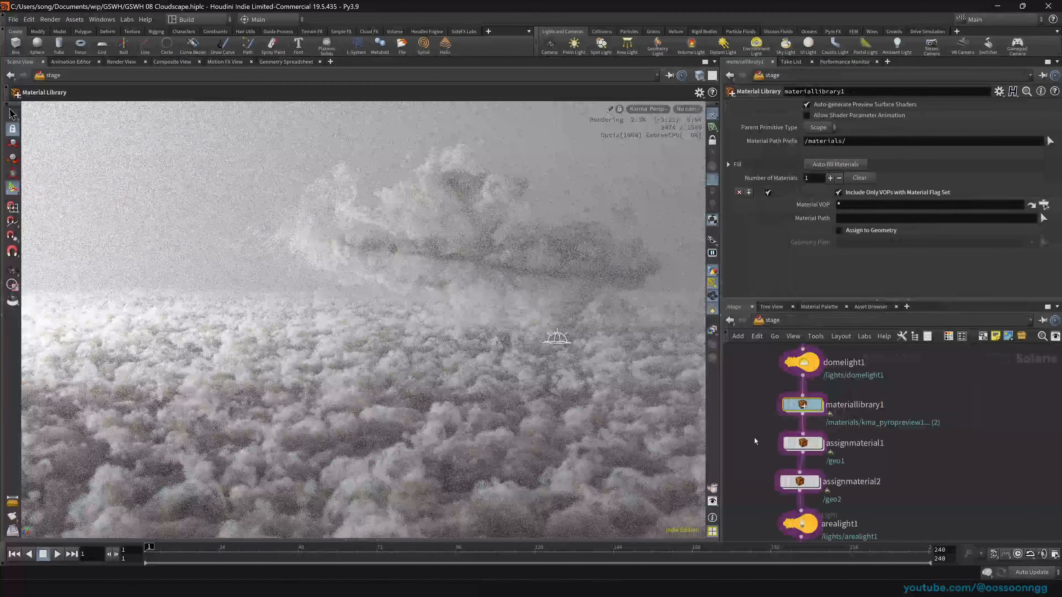
middle_click_drag(754, 441, 757, 397)
left_click(855, 483)
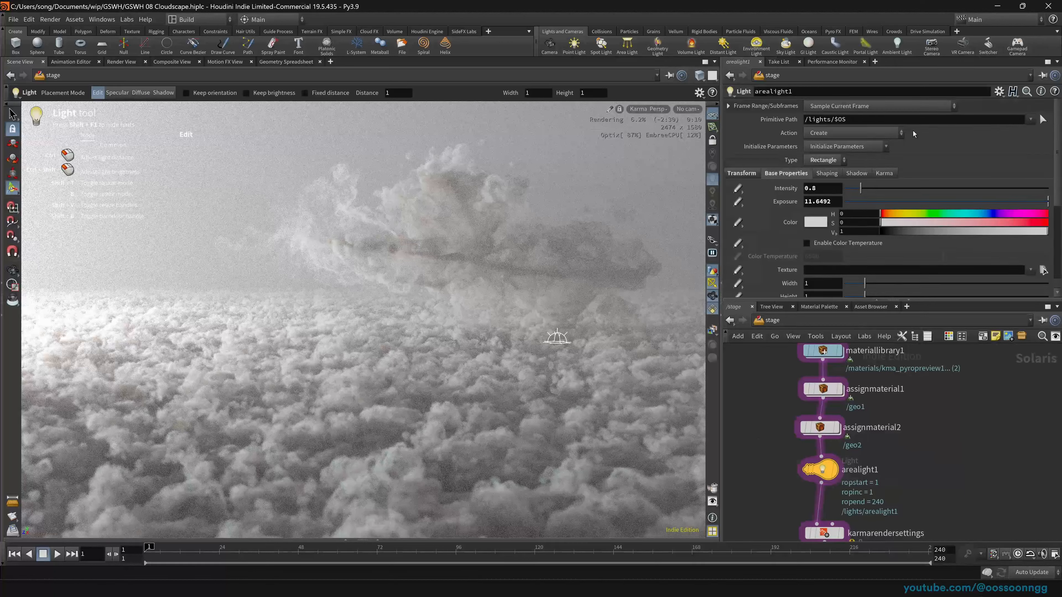
left_click(816, 222)
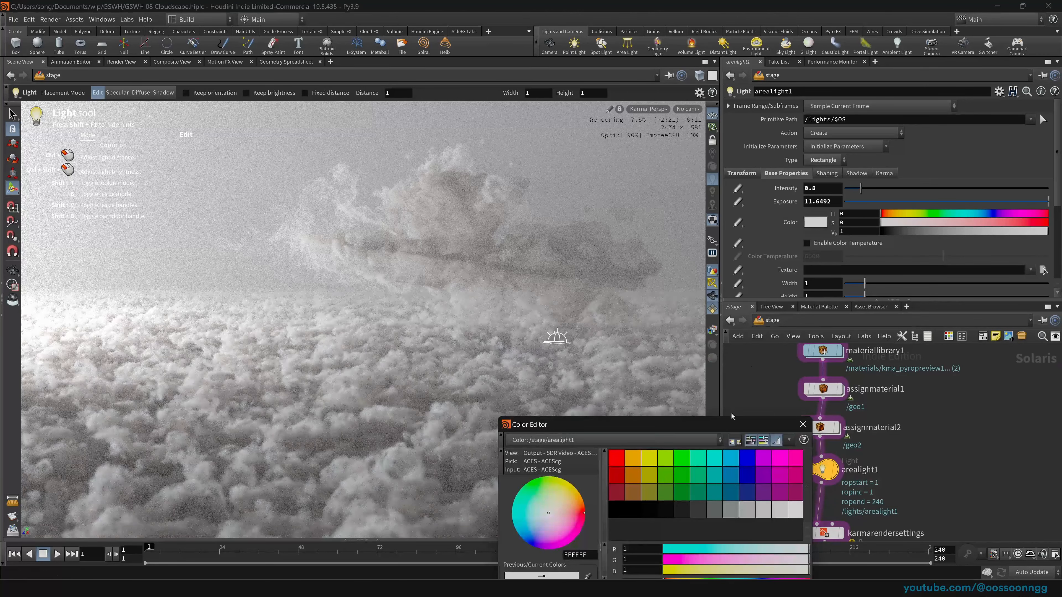
left_click_drag(634, 431, 577, 209)
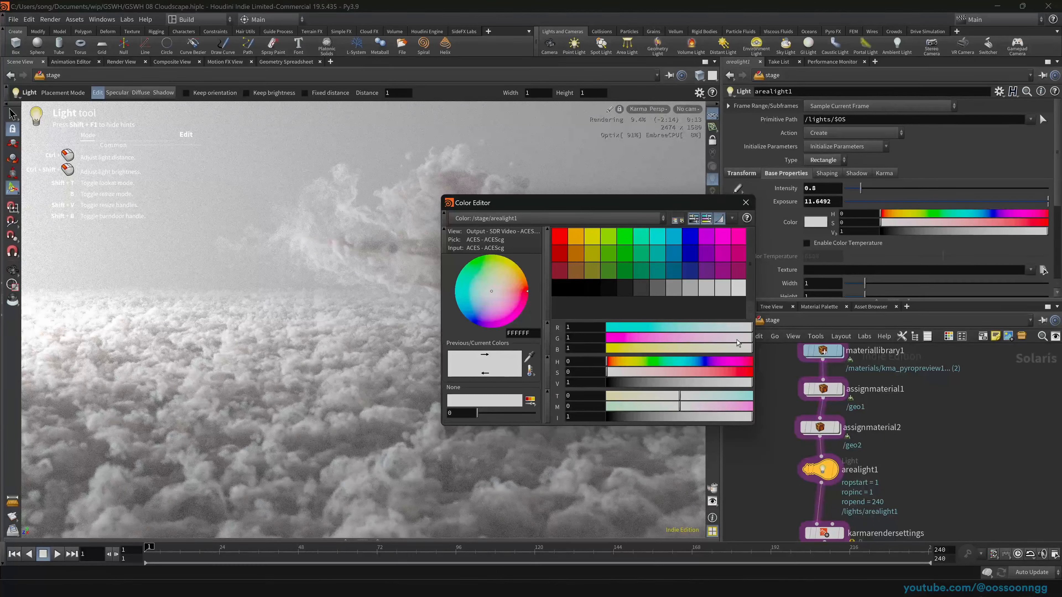
left_click_drag(743, 342, 744, 350)
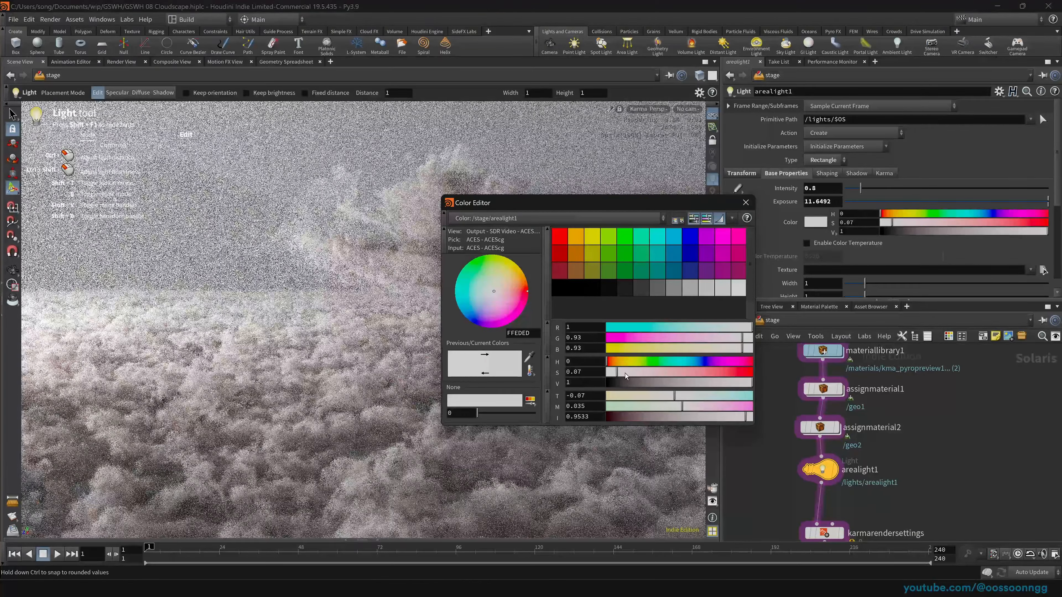
left_click_drag(625, 374, 636, 375)
left_click_drag(617, 206, 736, 237)
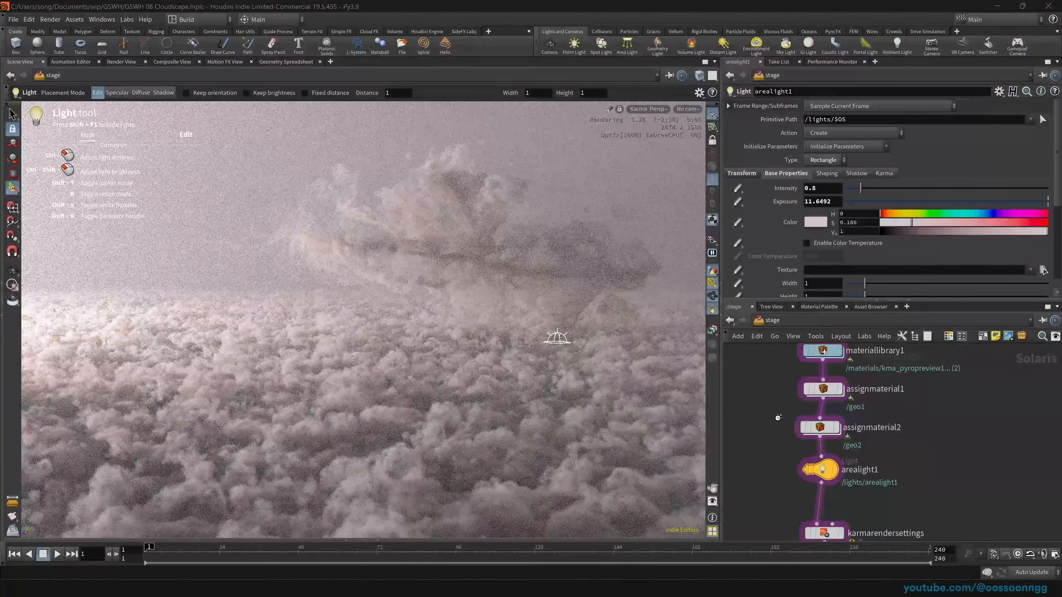
Set the Absorption Color of kma_pyropreview1 in materiallibrary1 to a warm yellow of 1, 0.79947, 0.302
middle_click_drag(778, 401, 778, 438)
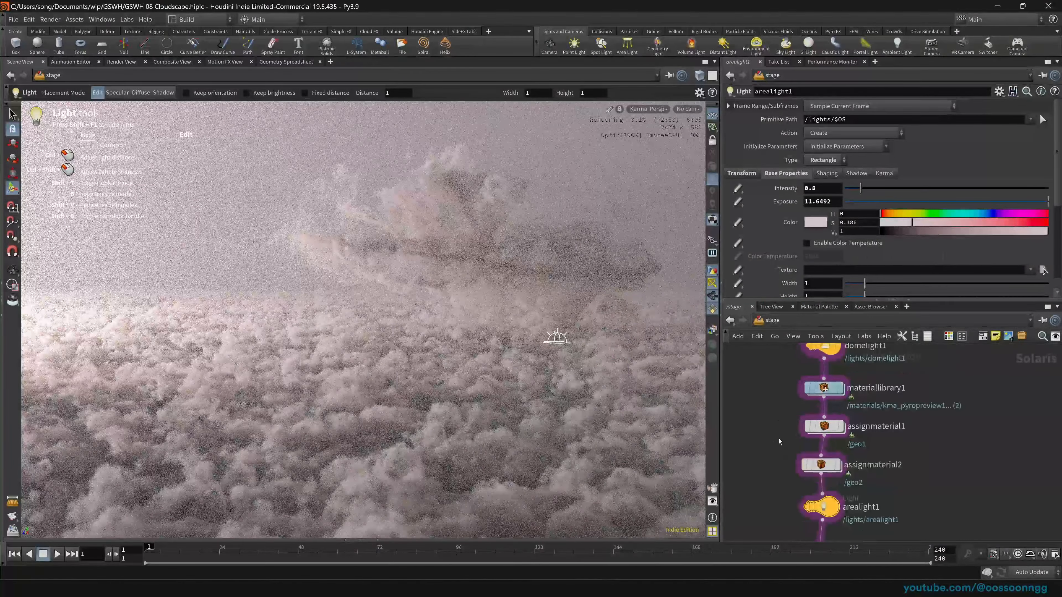
left_click(824, 388)
double_click(827, 389)
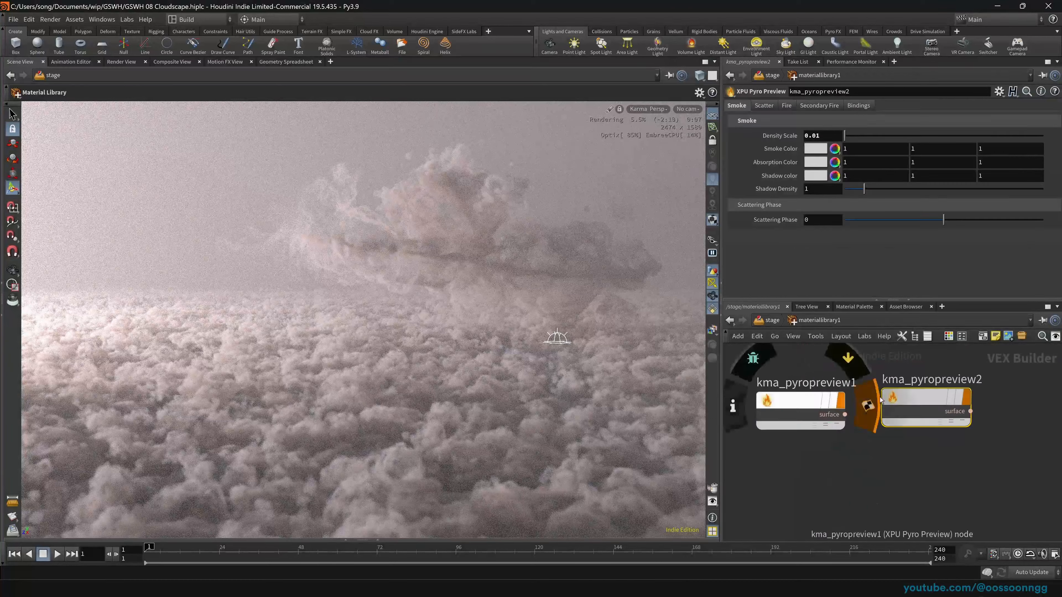
left_click(798, 394)
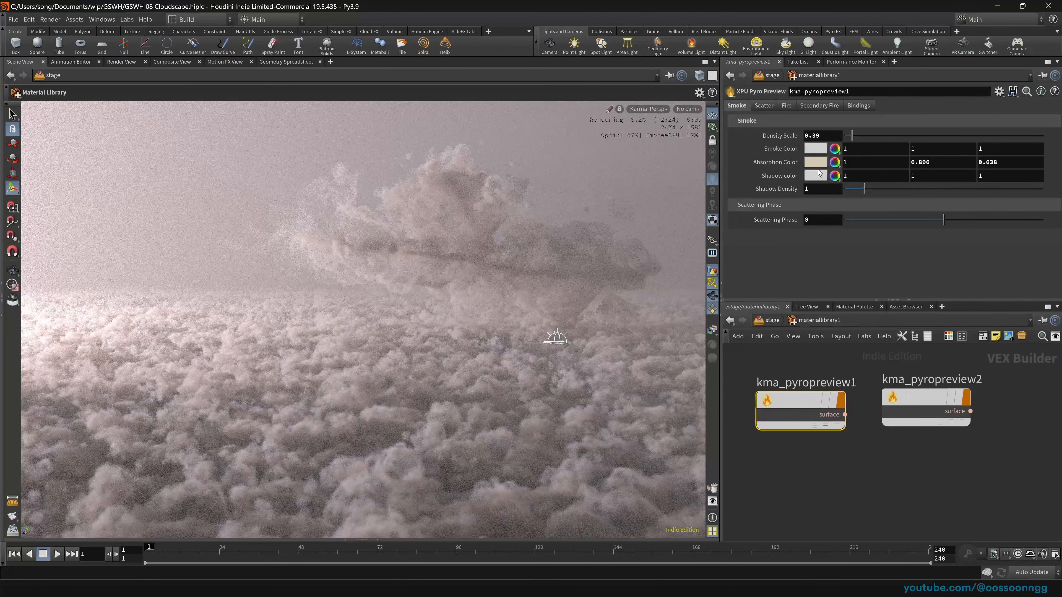
left_click(815, 162)
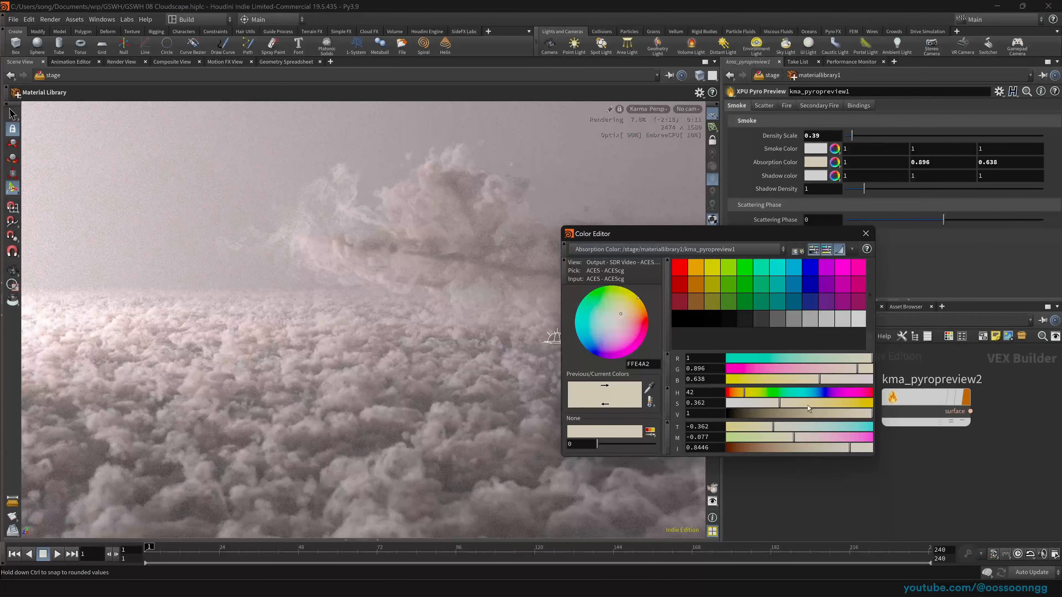
left_click(829, 404)
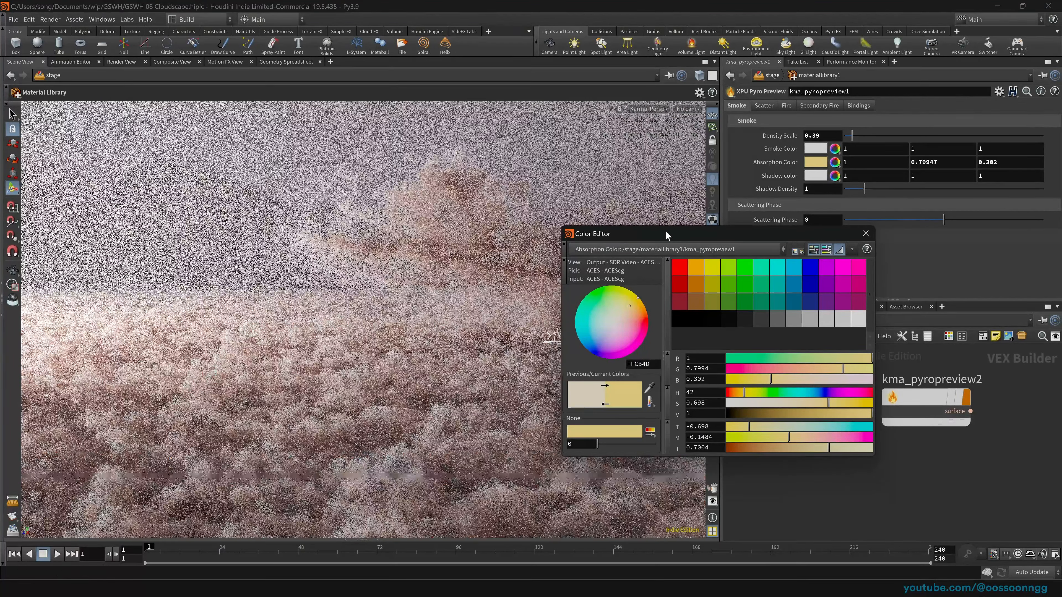
left_click_drag(665, 230, 783, 255)
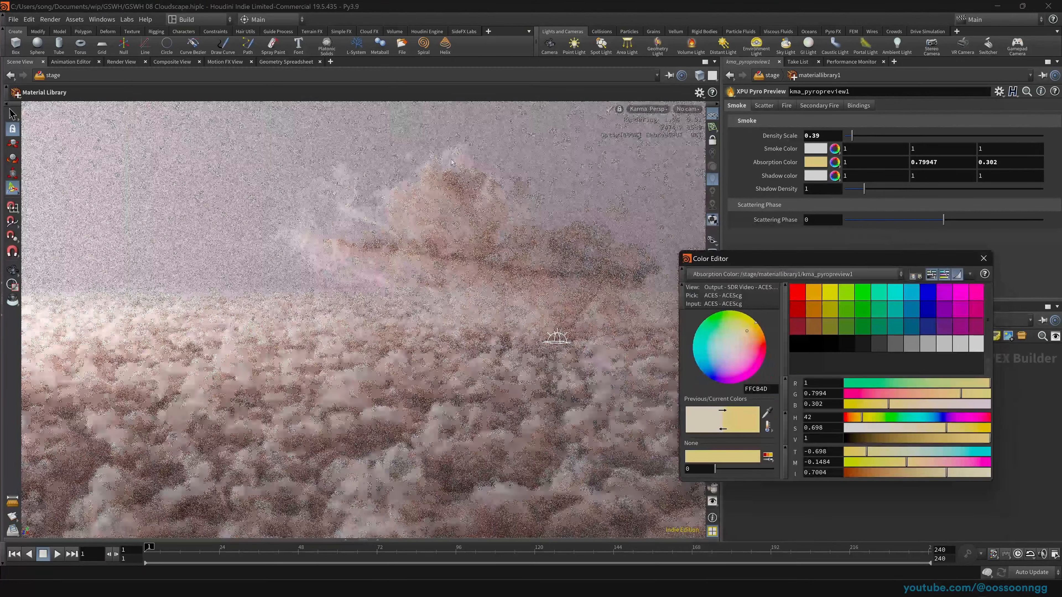
View the scene through arealight1, switch the viewport to /cameras/camera1 and close the colour editor
middle_click_drag(503, 306, 536, 334, "alt")
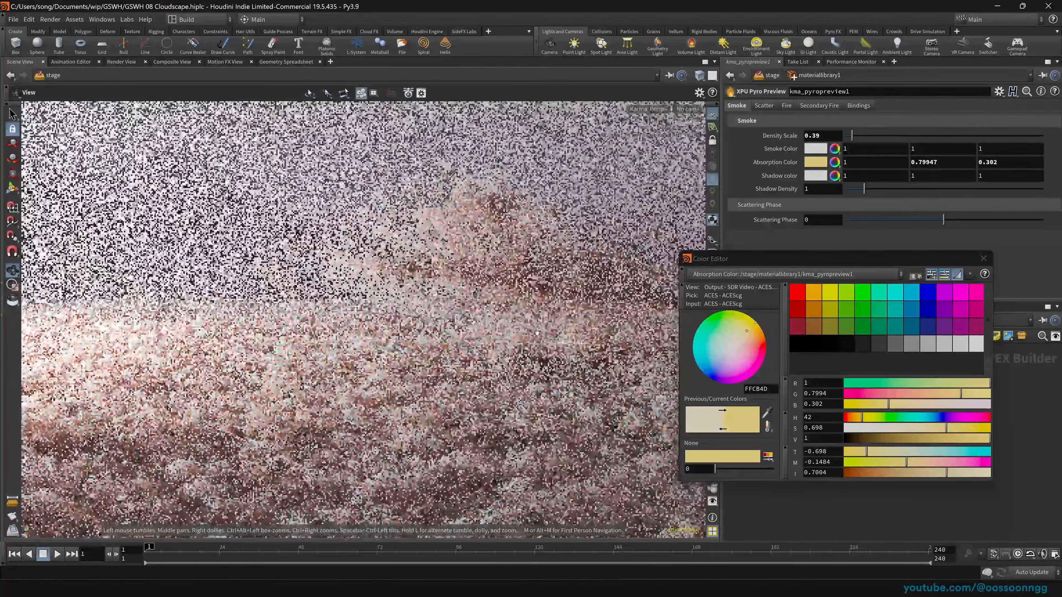
left_click(648, 109)
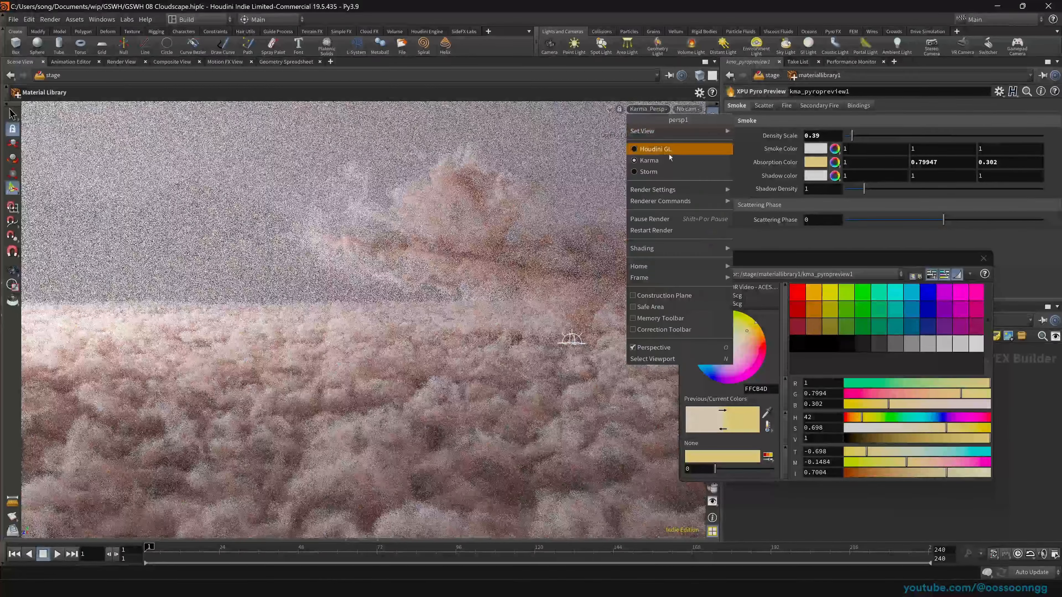
left_click(688, 109)
mouse_move(723, 150)
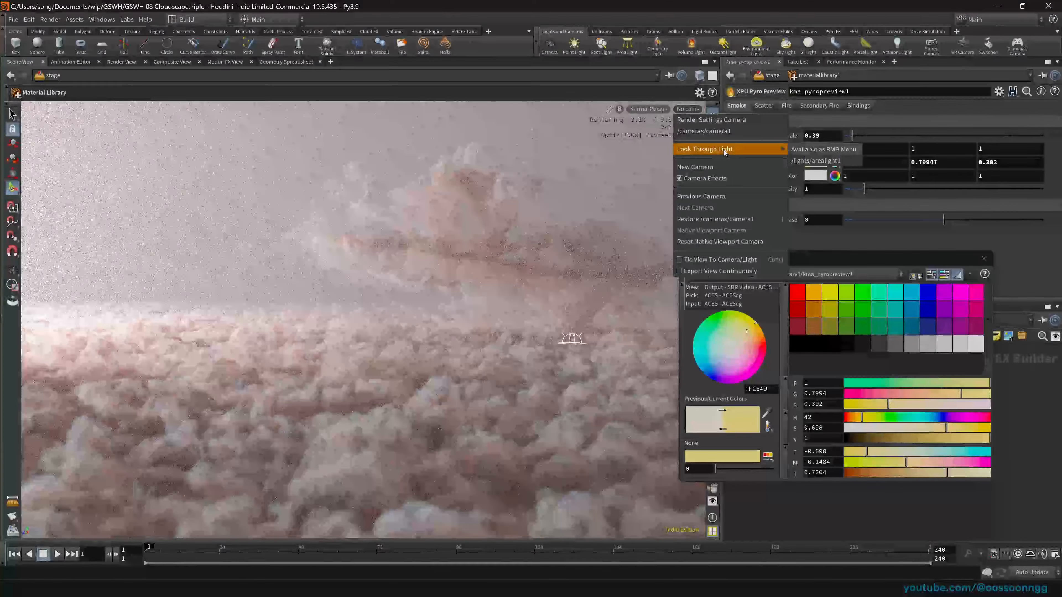
left_click(798, 160)
left_click(675, 109)
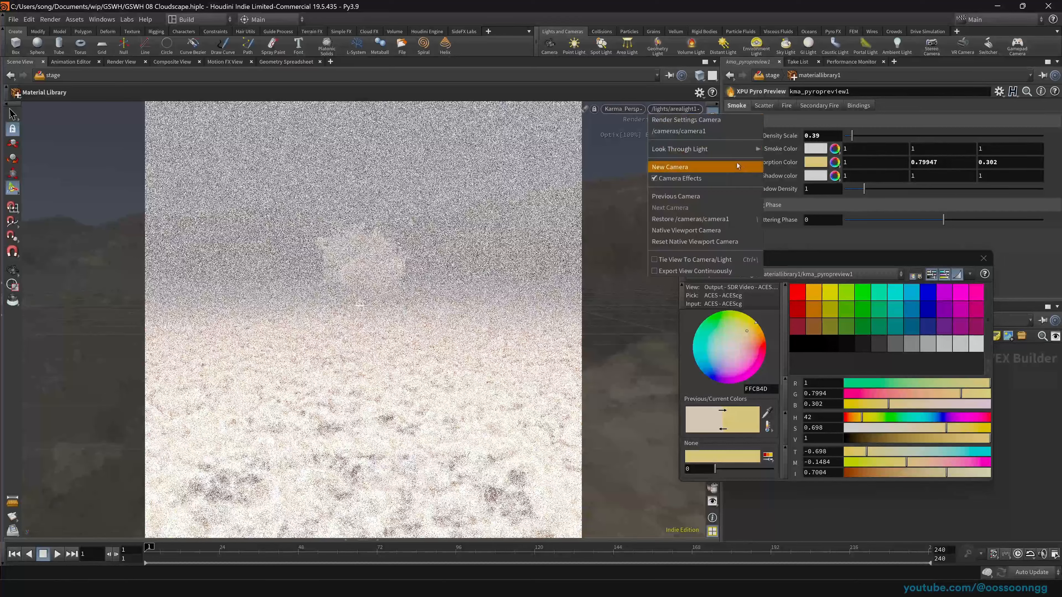
left_click(712, 130)
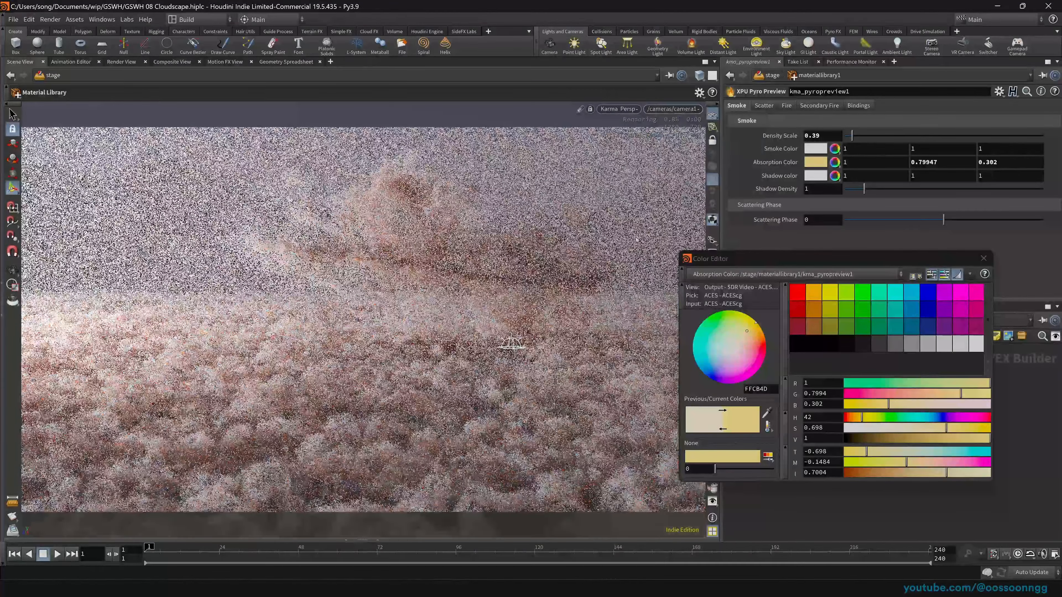
left_click(984, 258)
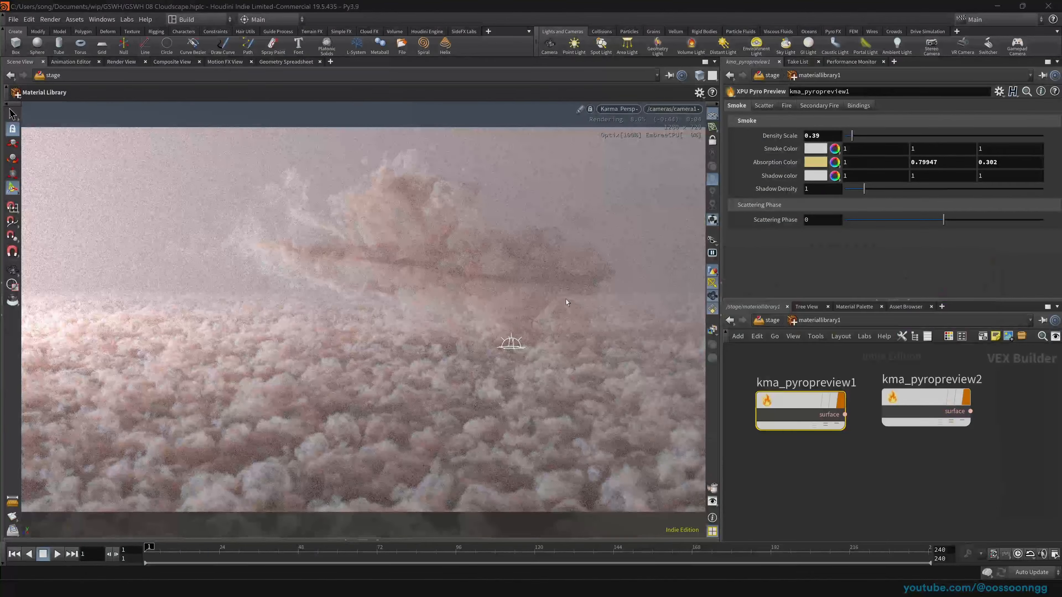
Lock the camera to the viewport, reframe the cloud and save the scene
left_click(712, 141)
middle_click_drag(445, 269, 467, 284, "alt")
key("ctrl+s")
Set the Focal Length of camera1 in the stage network to 64830 and recentre the cloud in the frame
key("u")
left_click(819, 506)
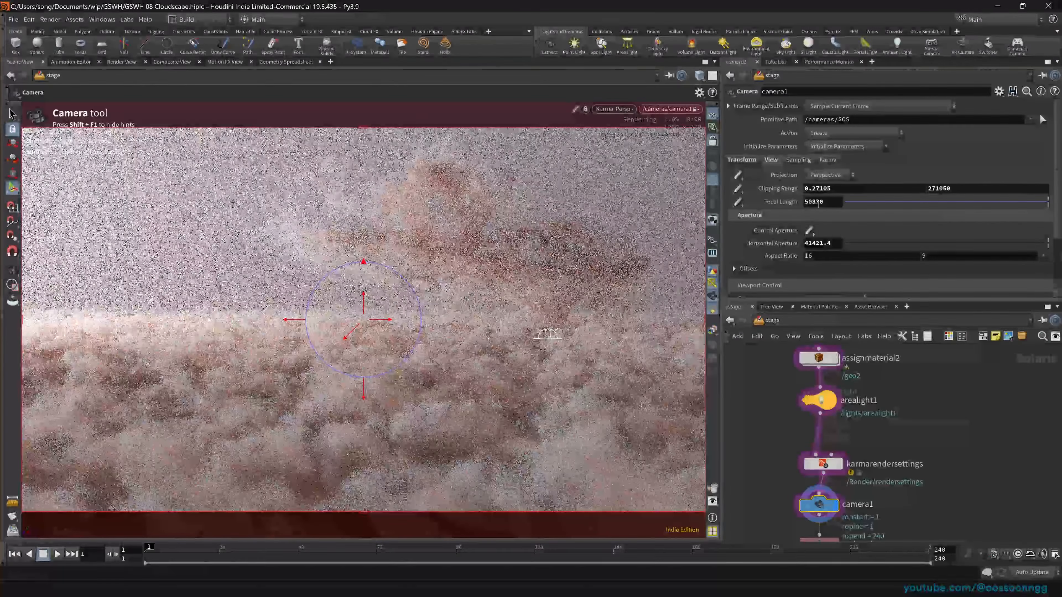
middle_click_drag(820, 202, 1061, 147)
middle_click_drag(537, 288, 527, 302, "alt")
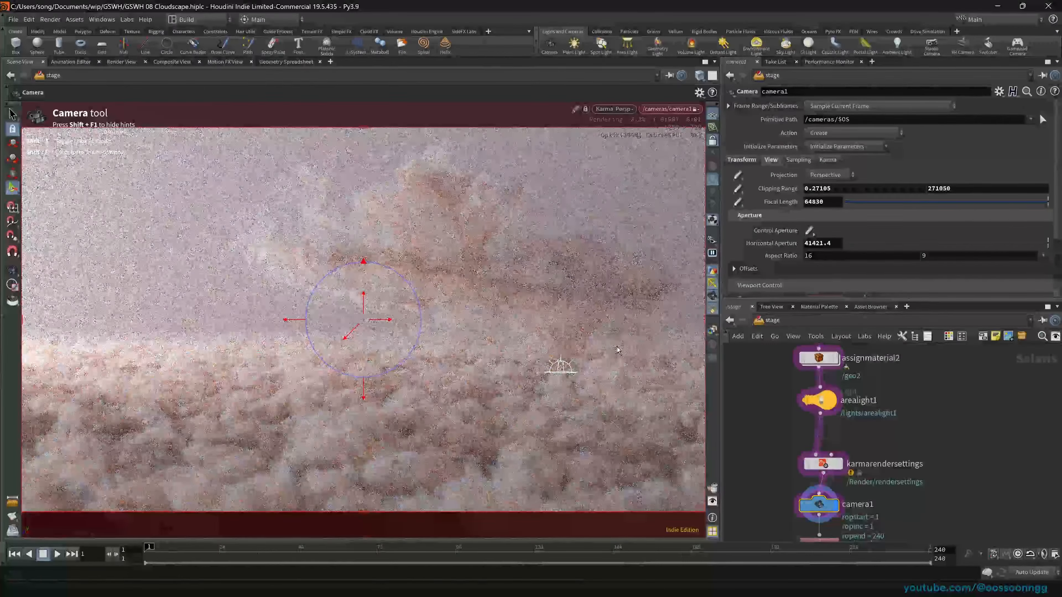
mouse_move(551, 304)
middle_mouse_down("alt")
mouse_move(541, 296)
mouse_move(567, 307)
middle_mouse_up("alt")
Examine the base properties of arealight1 and domelight1 in the stage network
middle_click_drag(788, 429, 789, 423)
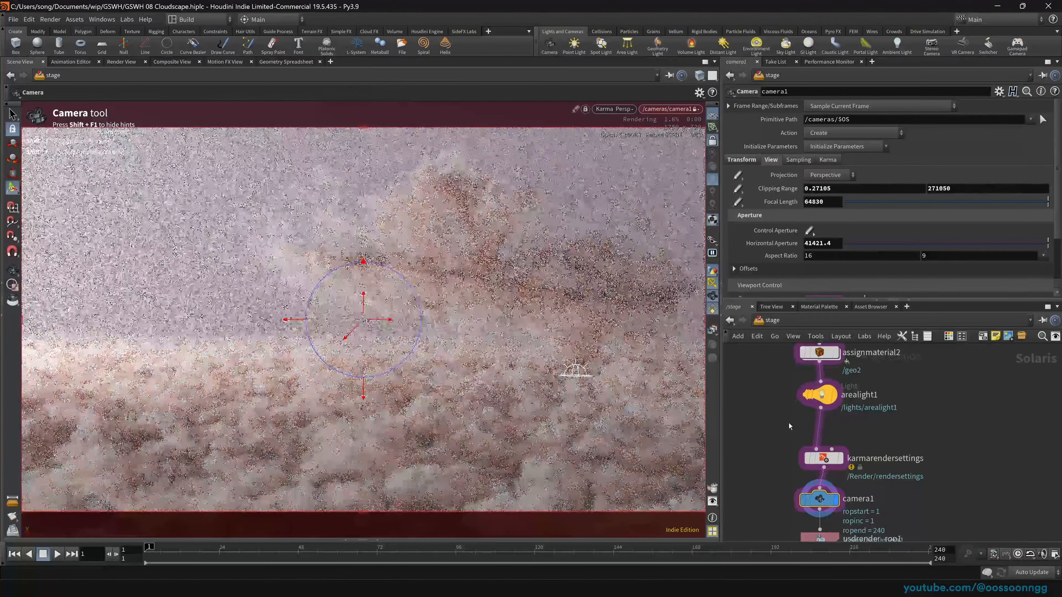
left_click(818, 396)
middle_click_drag(763, 463, 767, 485)
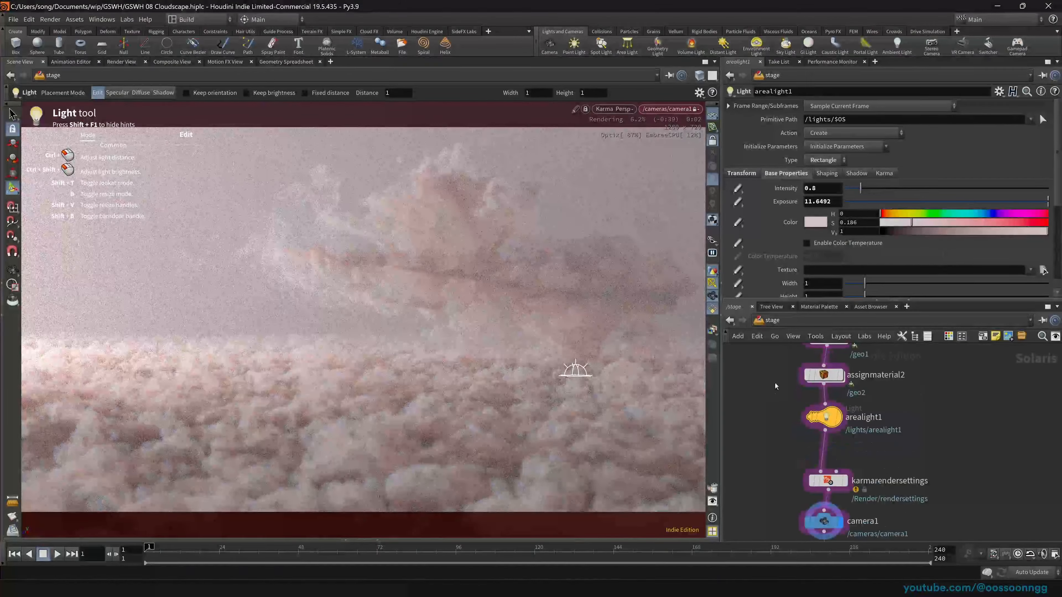
middle_click_drag(774, 383, 764, 421)
left_click_drag(780, 452, 880, 491)
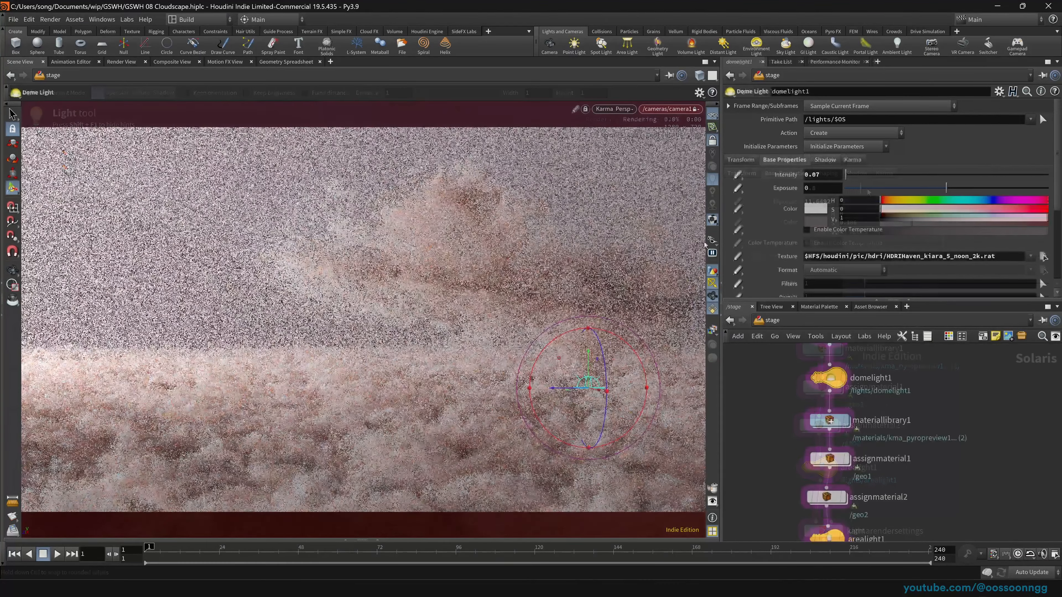
middle_click_drag(756, 494, 799, 391)
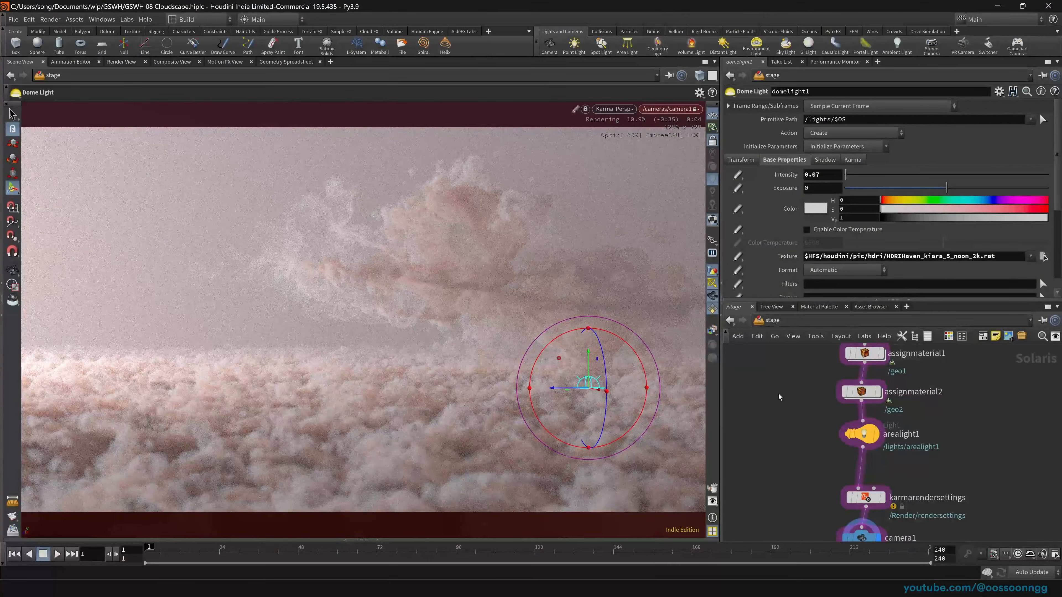
middle_click_drag(803, 395, 775, 494)
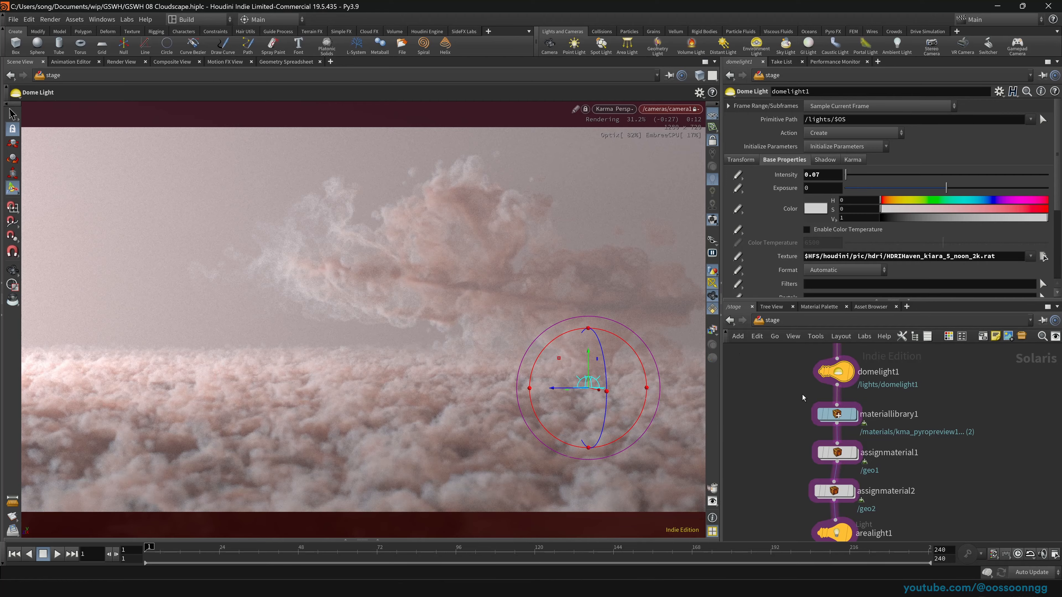
Reframe the camera, set the Focal Length of camera1 to 45000 and save the scene
right_click_drag(549, 322, 477, 292, "alt")
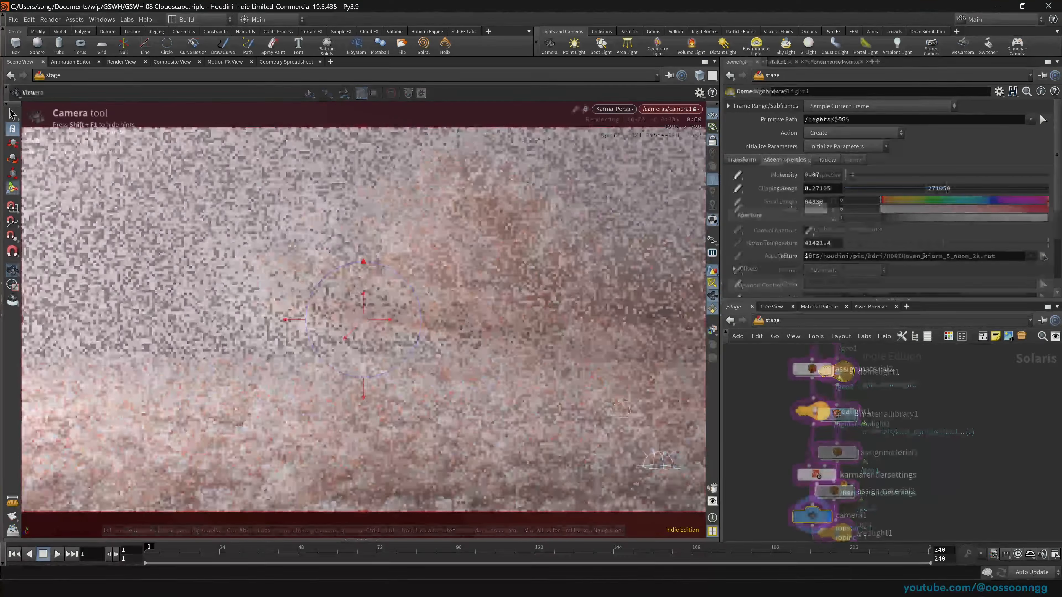
middle_click_drag(816, 202, 784, 210)
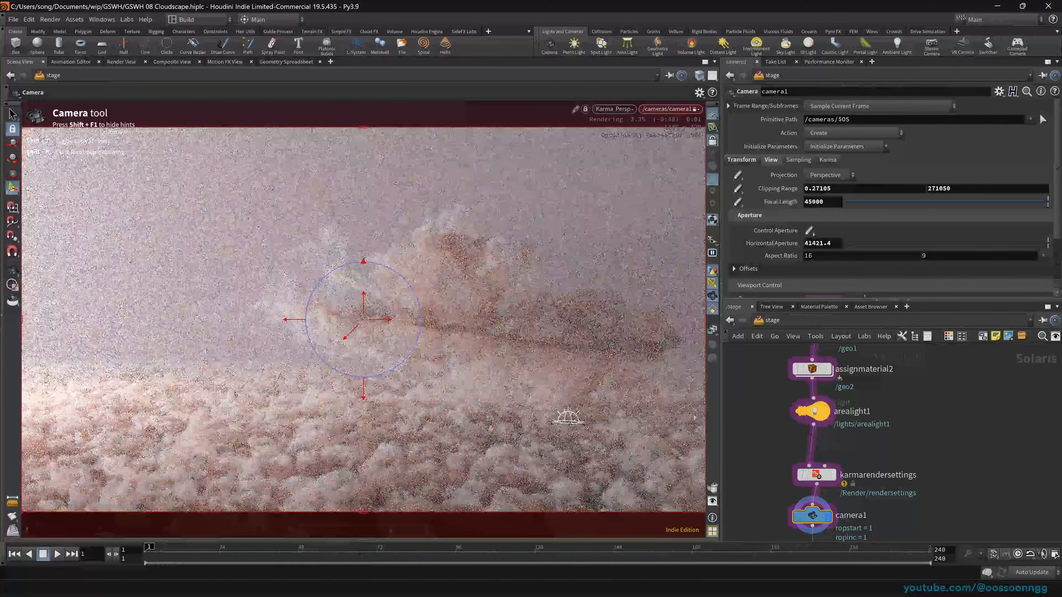
key("ctrl+s")
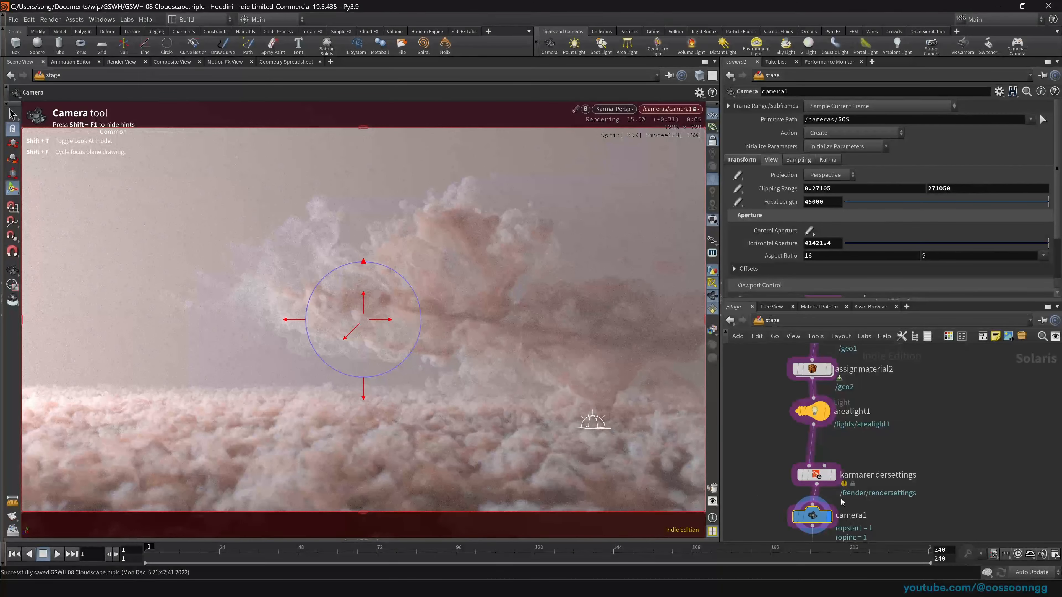
Switch the viewport to Houdini GL and render the current frame from usdrender_rop1 to MPlay
middle_click_drag(912, 484, 952, 417)
left_click(852, 489)
left_click(614, 110)
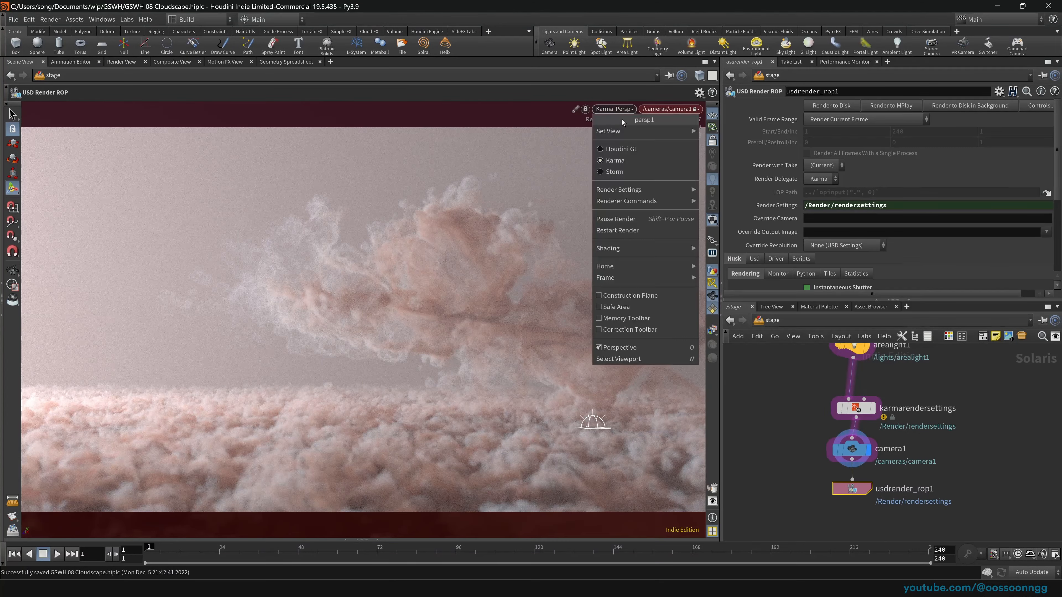
left_click(633, 149)
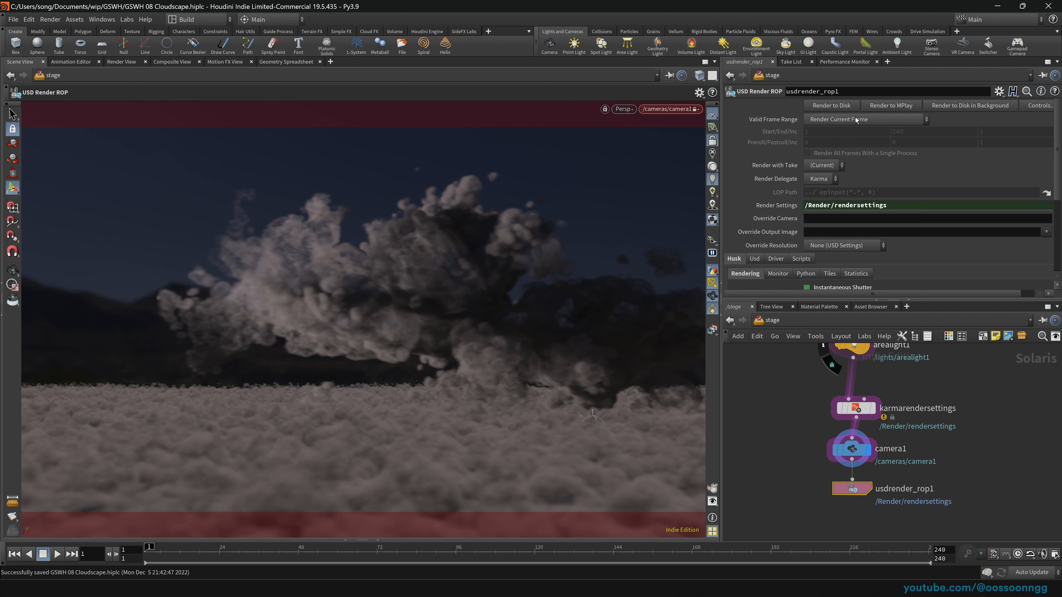
left_click(884, 108)
left_click_drag(570, 123, 409, 115)
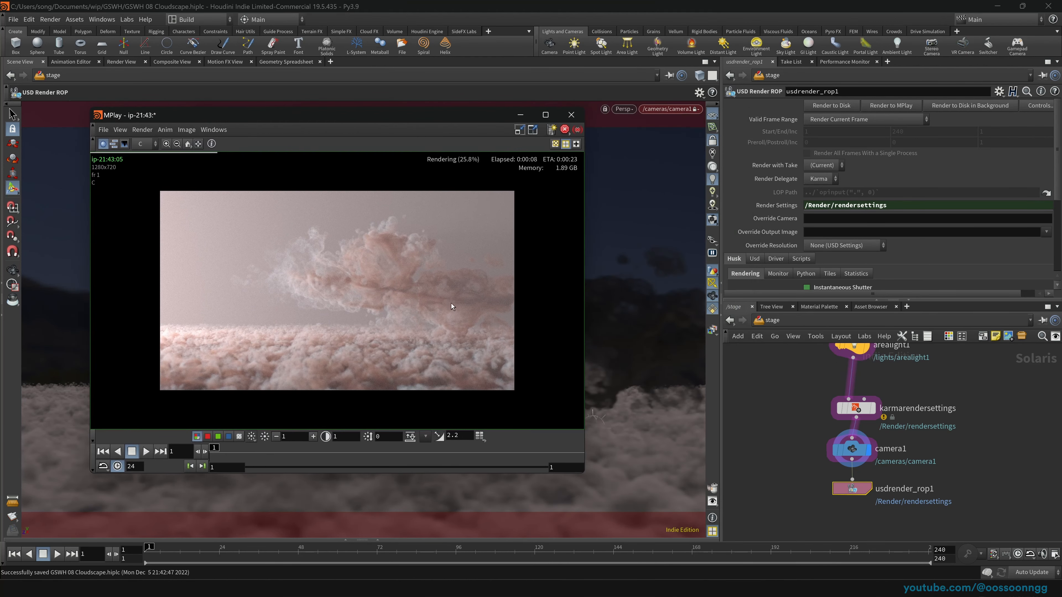
Set the Denoiser of karmarendersettings in the stage network to Intel OIDN and dismiss the console window
middle_click_drag(791, 417, 783, 434)
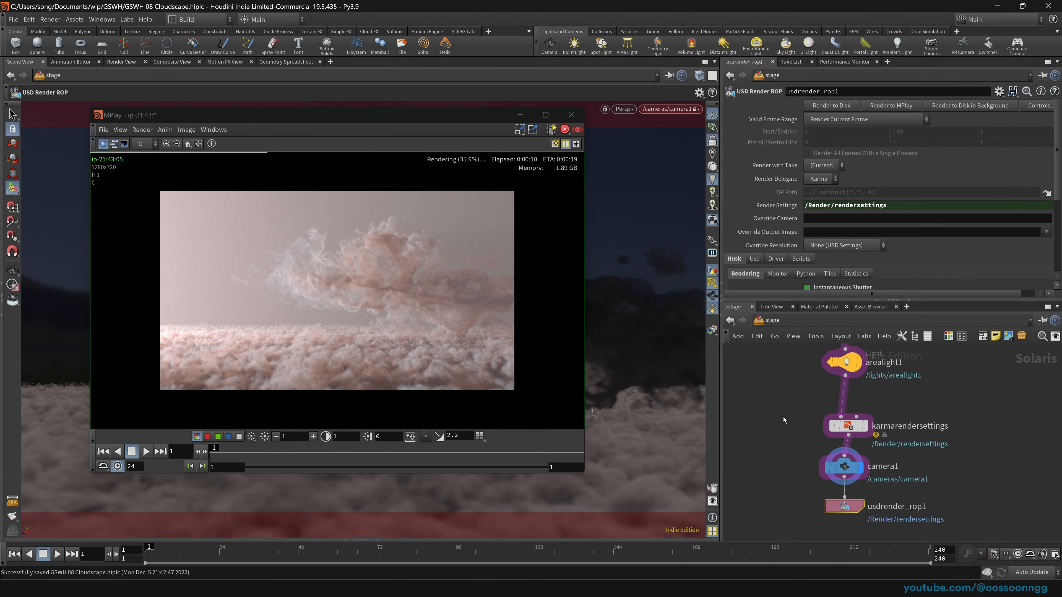
left_click(847, 425)
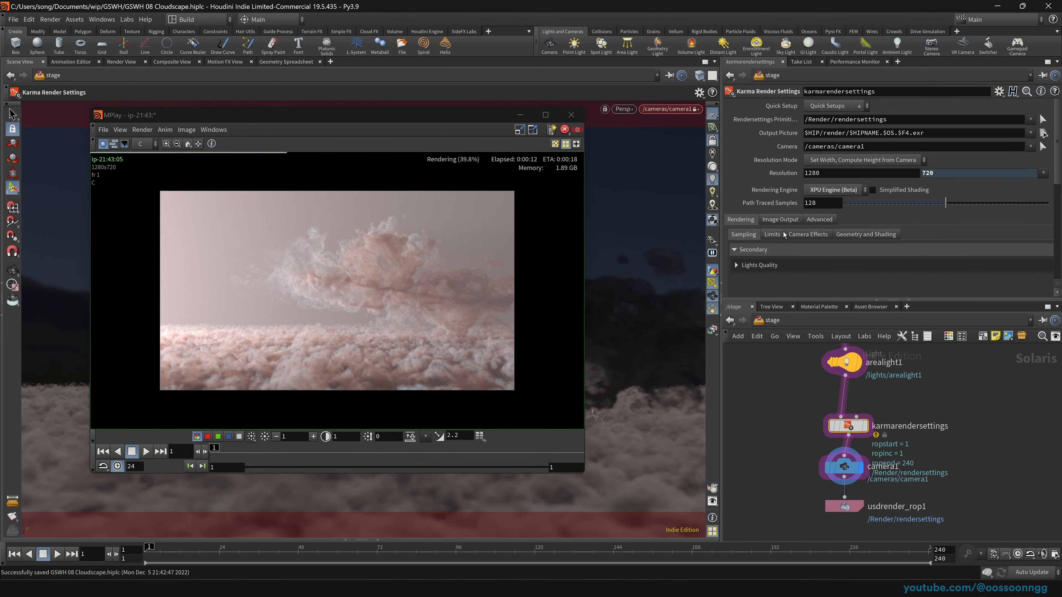
left_click(782, 220)
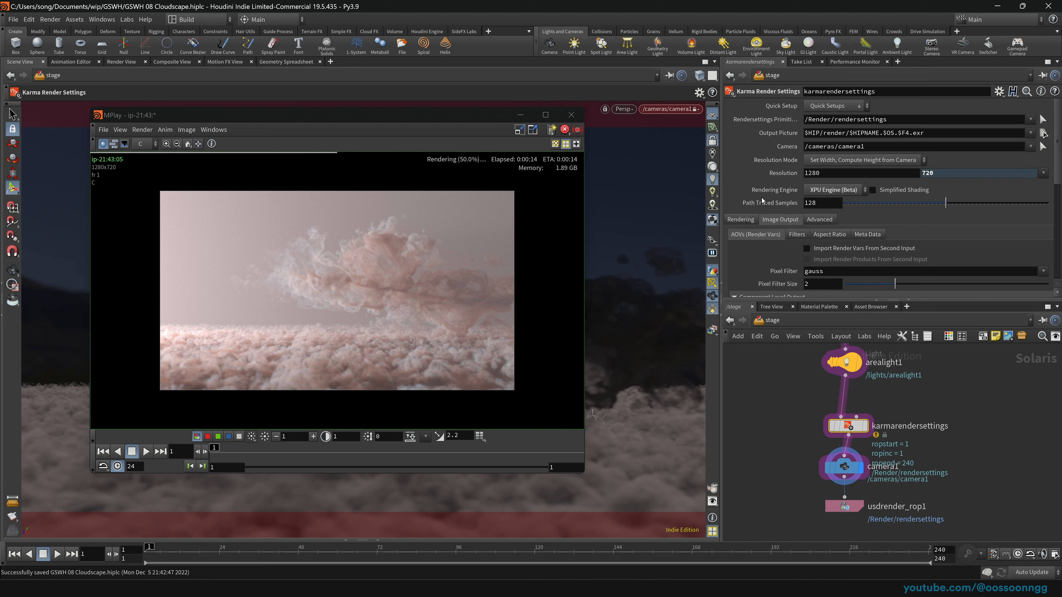
scroll(800, 196, "down", 3)
left_click(796, 183)
left_click(815, 211)
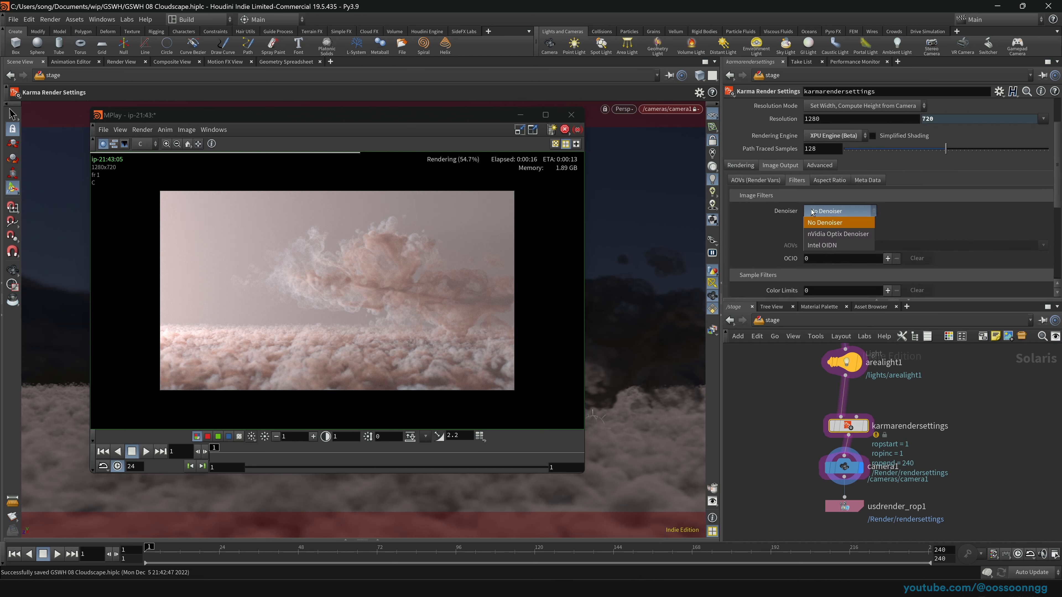
left_click(844, 245)
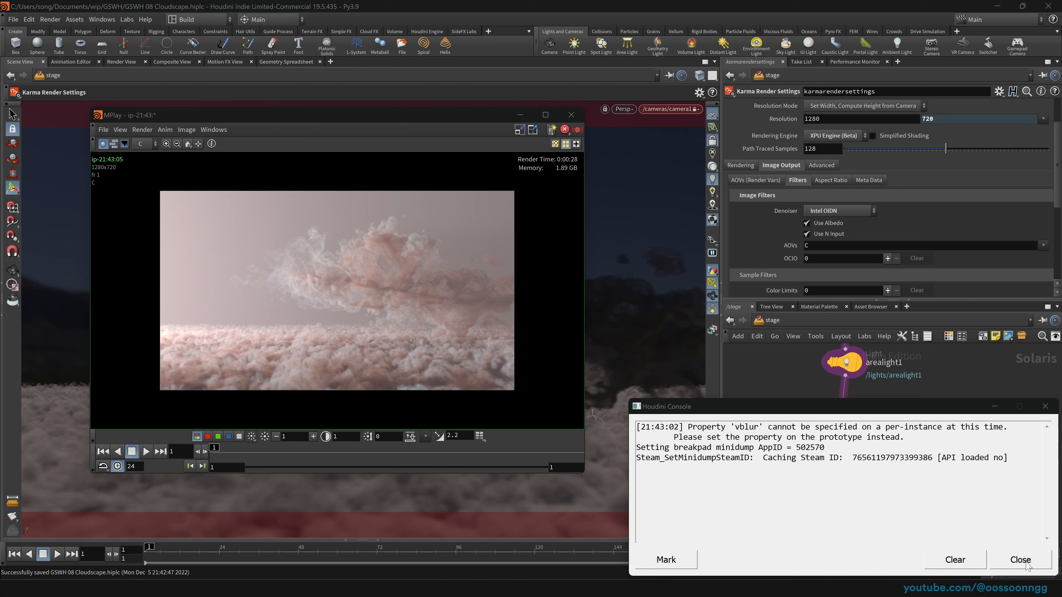
left_click(1020, 560)
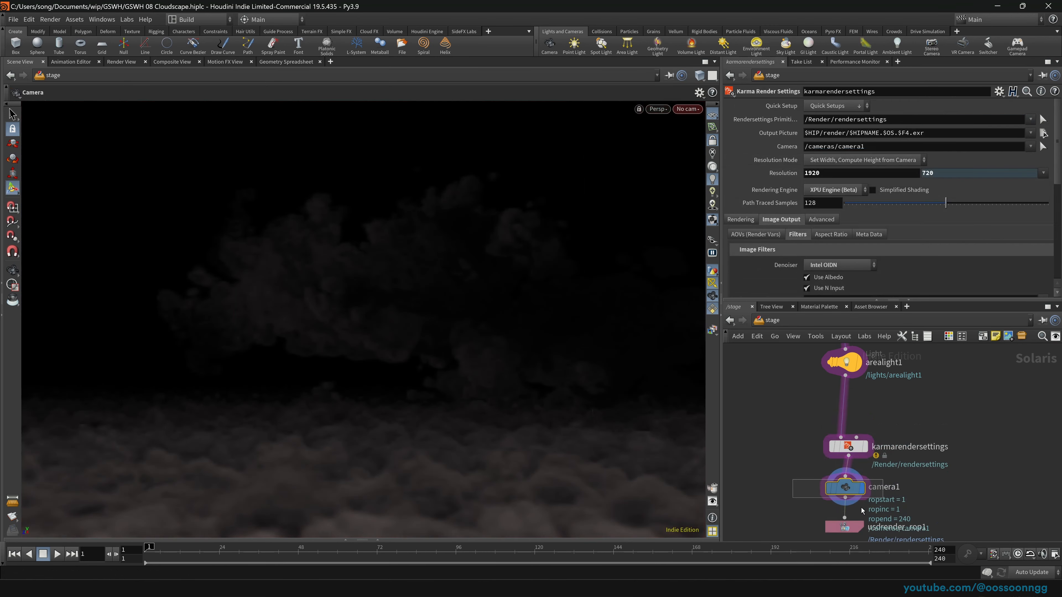
Move camera1 ahead of karmarendersettings in the stage network, display karmarendersettings and set the render resolution to 1920 by 1080
left_click(845, 489)
left_click_drag(846, 491, 850, 416)
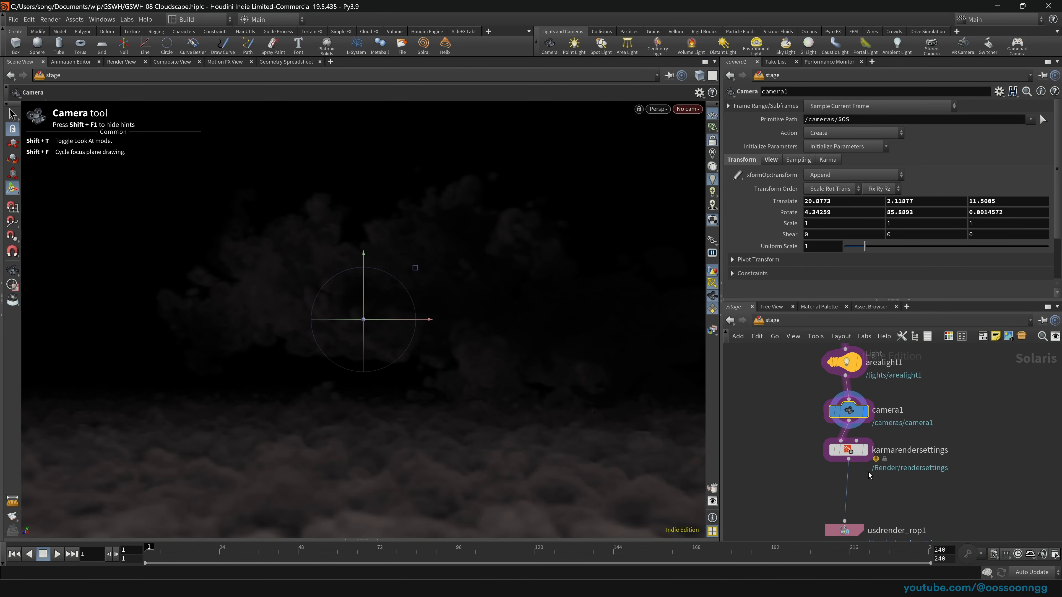
left_click(835, 464)
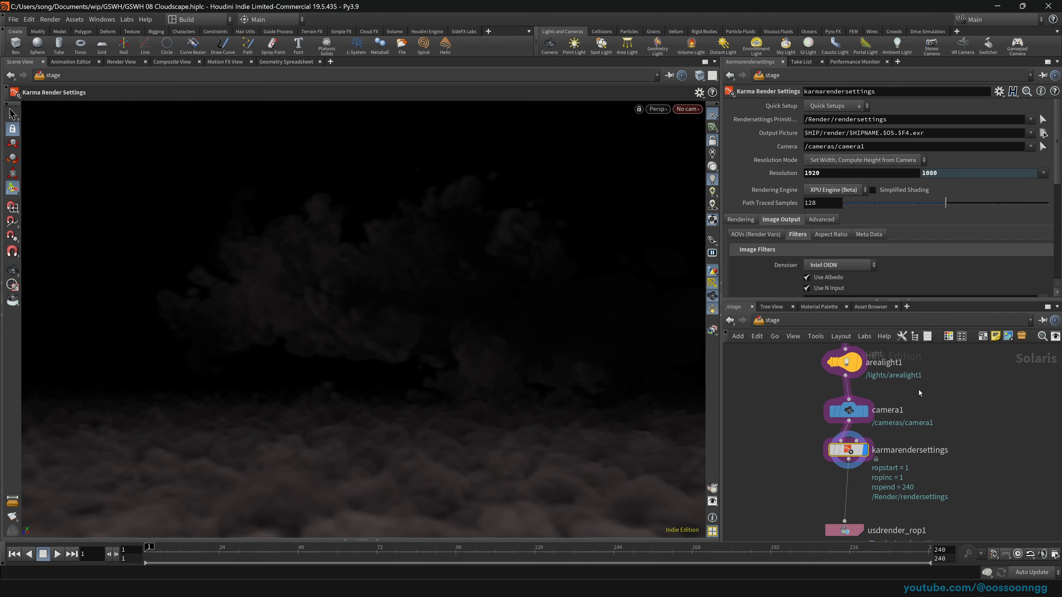
left_click(1043, 173)
left_click(997, 207)
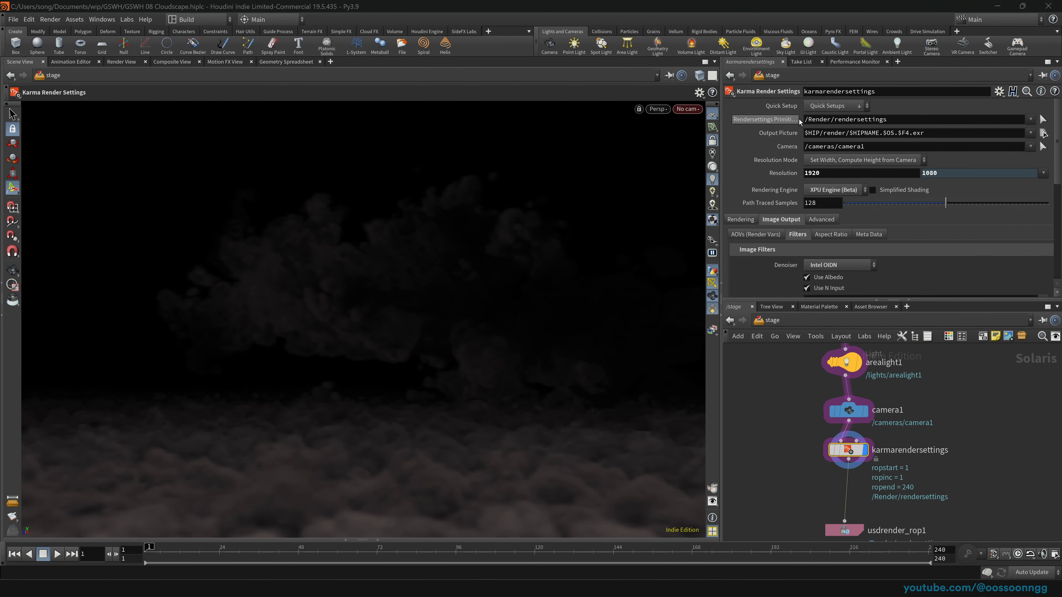
Render the current frame from usdrender_rop1 to MPlay, enlarge the render window and save the scene
left_click(844, 530)
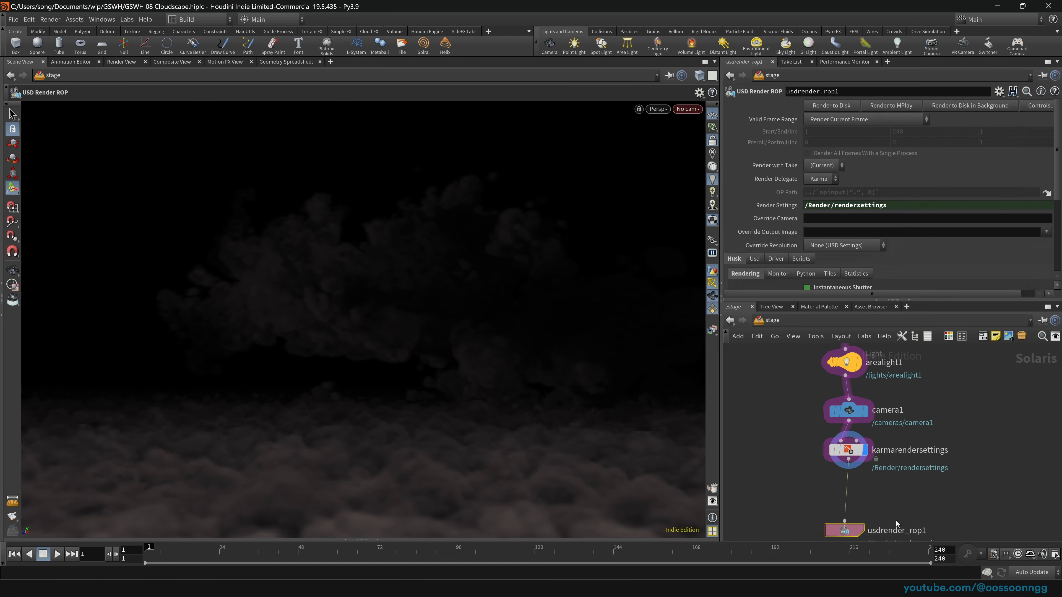
left_click(887, 106)
scroll(851, 266, "down", 3)
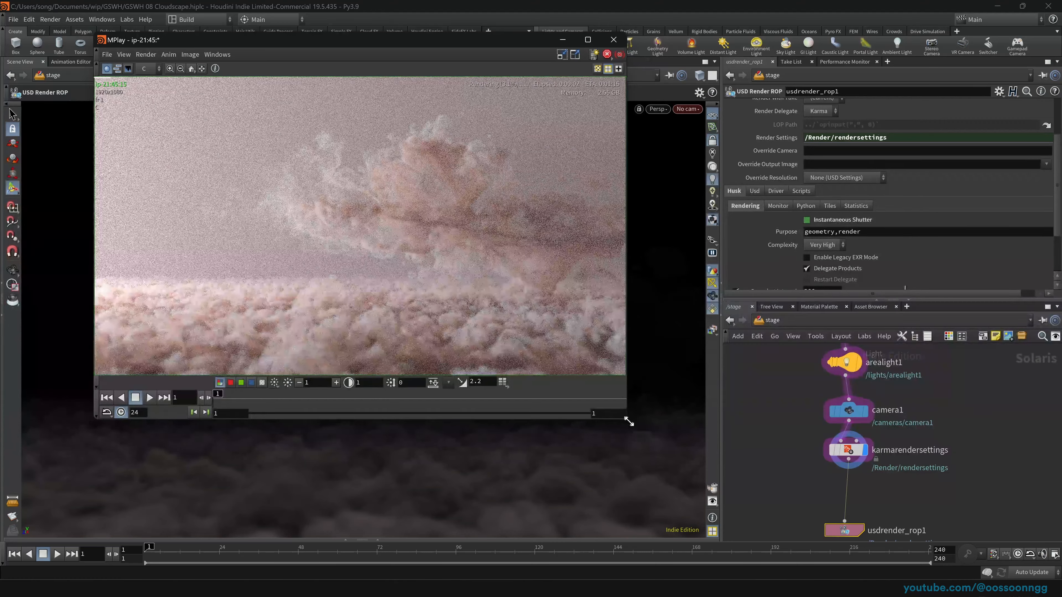
left_click_drag(625, 420, 747, 467)
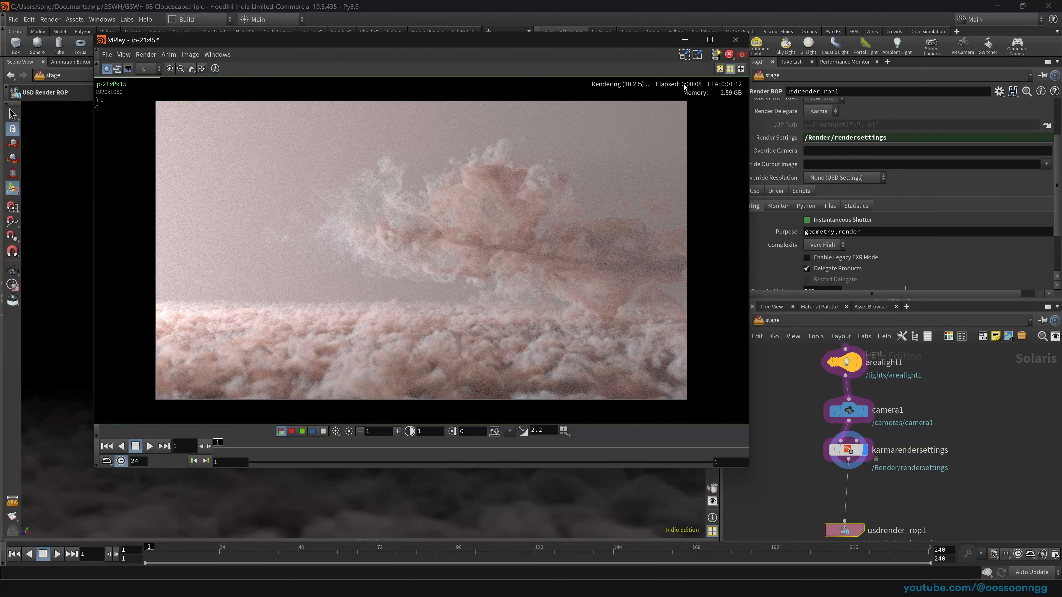
key("ctrl+s")
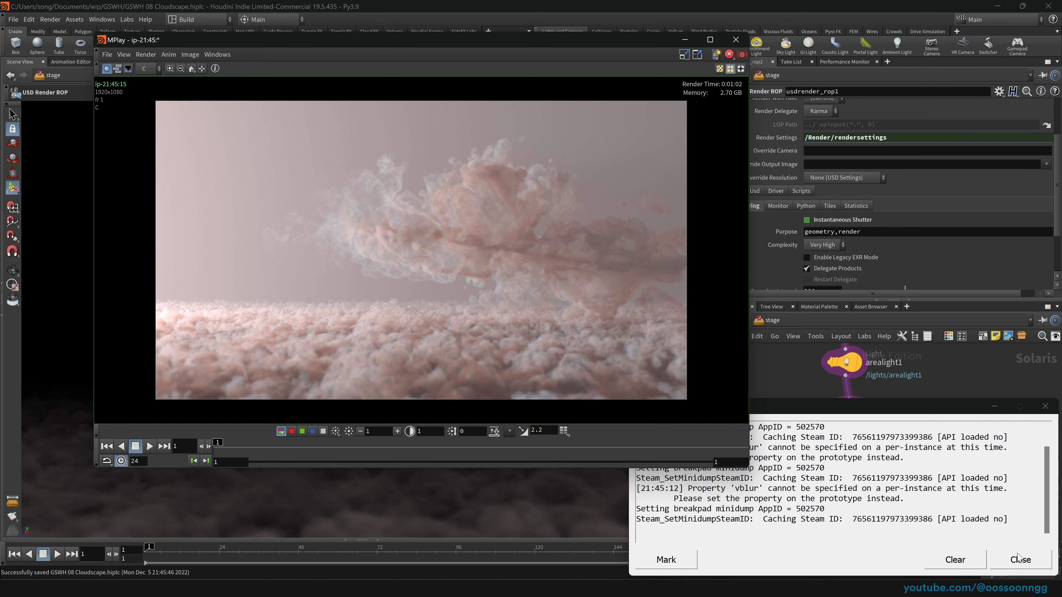
Examine the finished cloud render in MPlay, dismiss the render and console windows and return to the viewport
left_click(1019, 559)
scroll(518, 365, "up", 1)
scroll(501, 376, "down", 1)
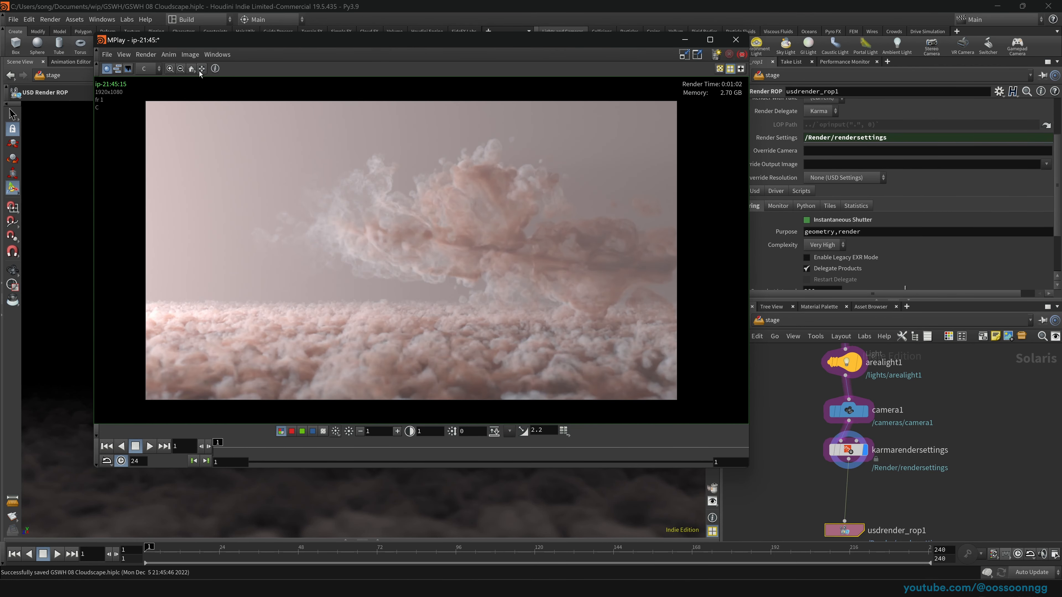
left_click(191, 69)
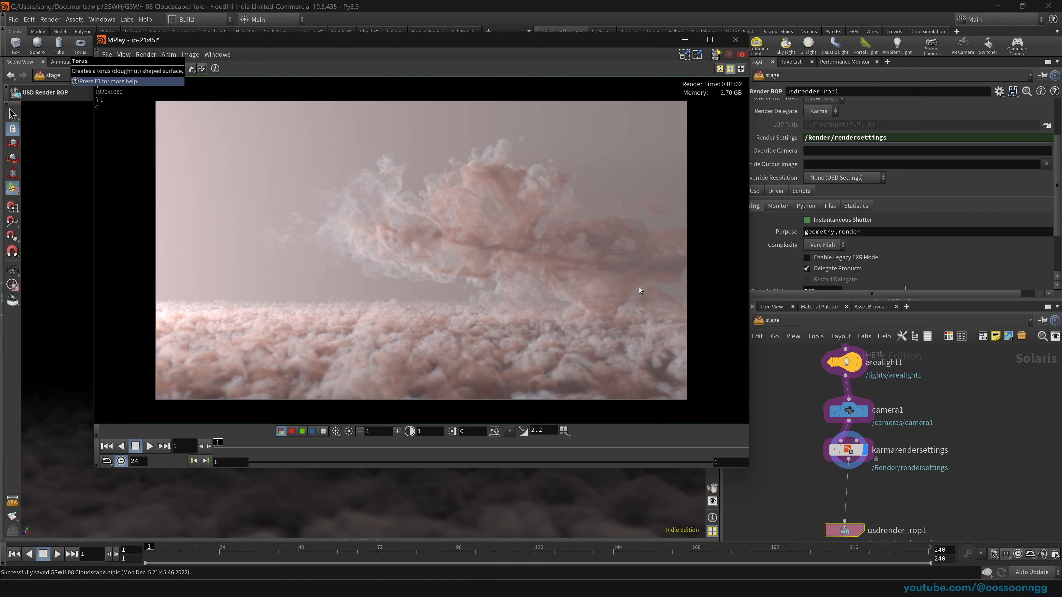
left_click_drag(476, 40, 569, 66)
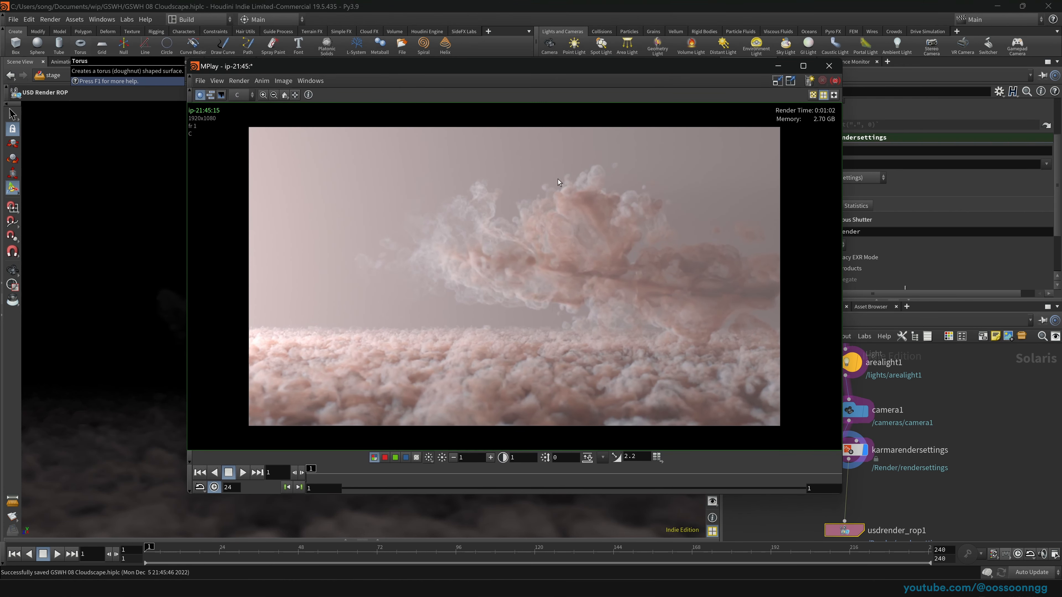
left_click(829, 66)
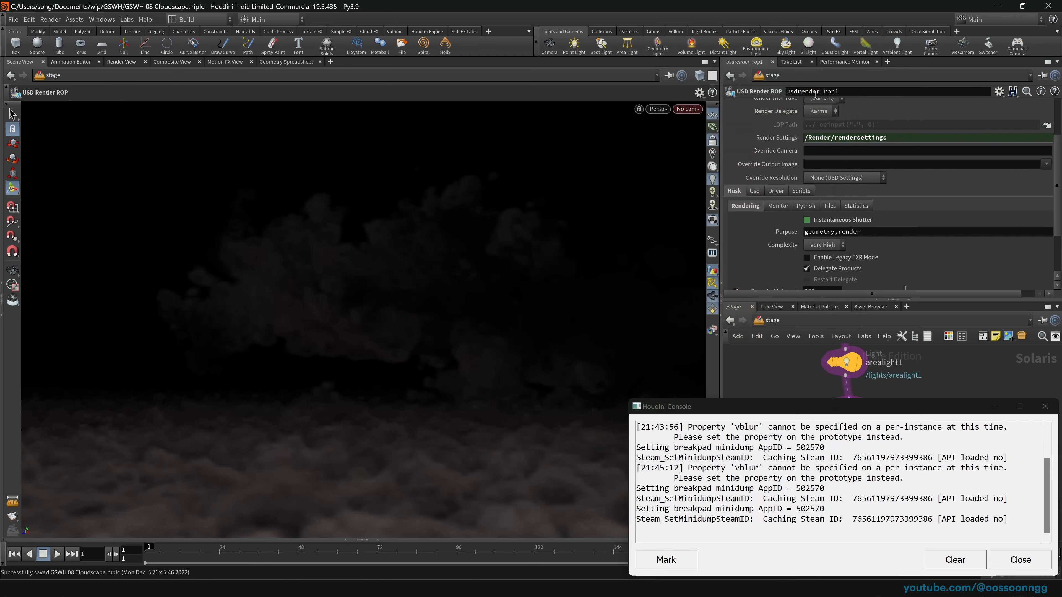
left_click(1021, 559)
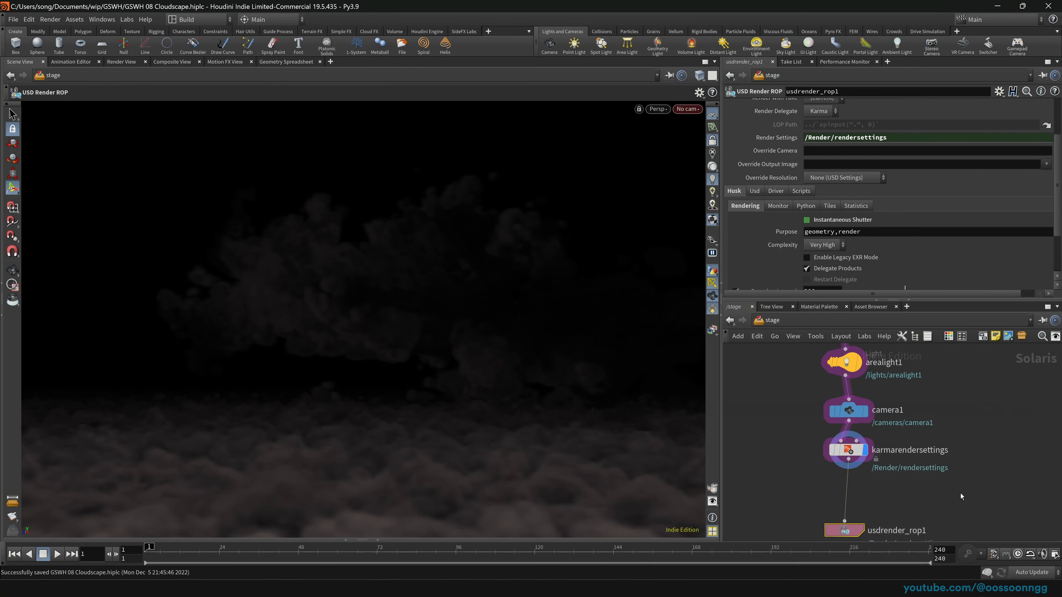
left_click(658, 109)
left_click(674, 145)
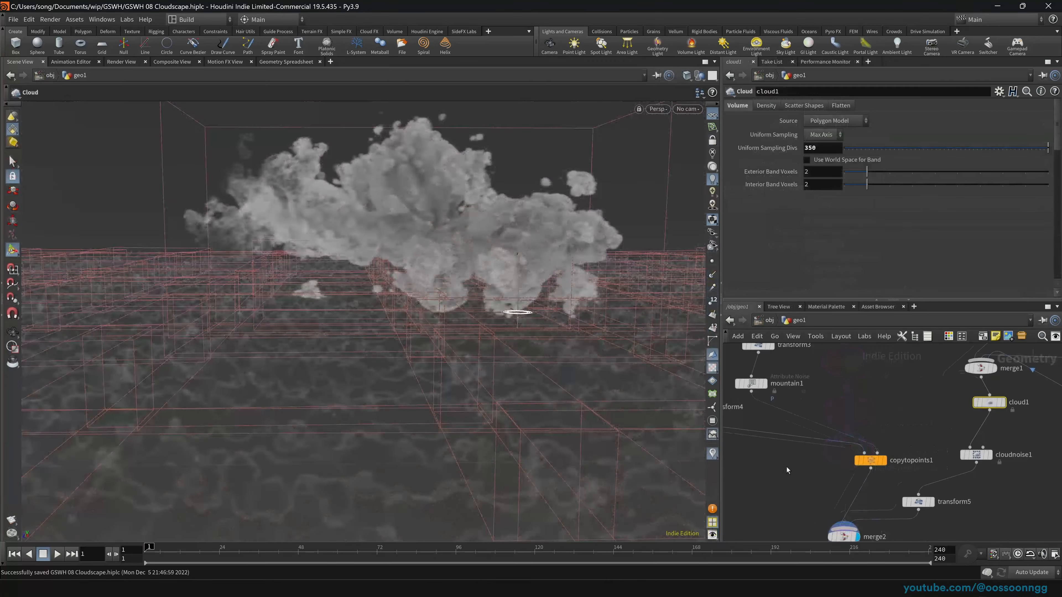
Add an IsoOffset node in an empty area of the geo1 network
middle_click_drag(787, 468, 780, 444)
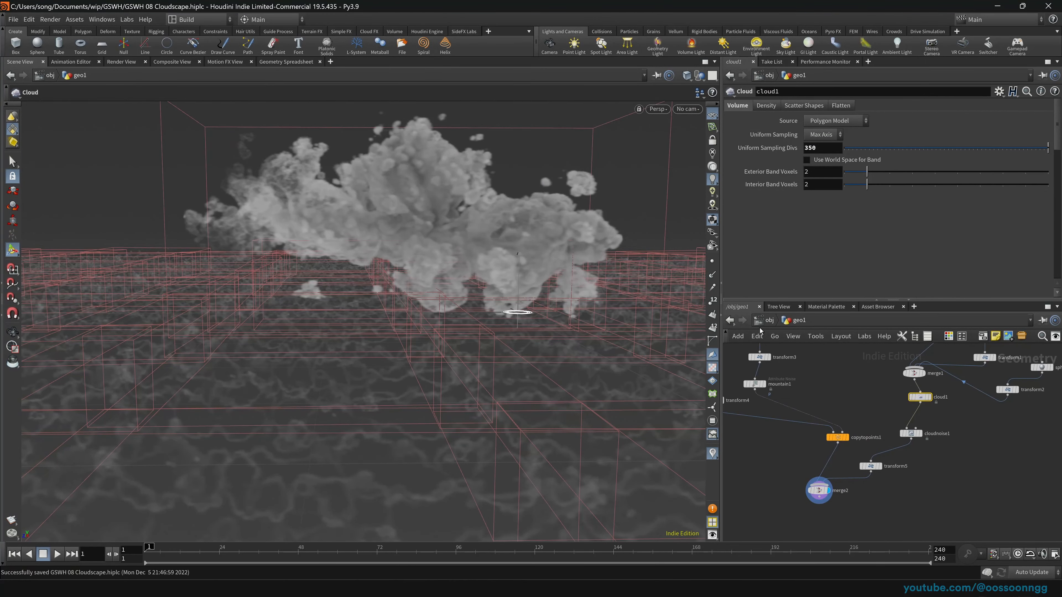
left_click(769, 319)
left_click(769, 320)
left_click(852, 271)
double_click(815, 395)
key("Tab")
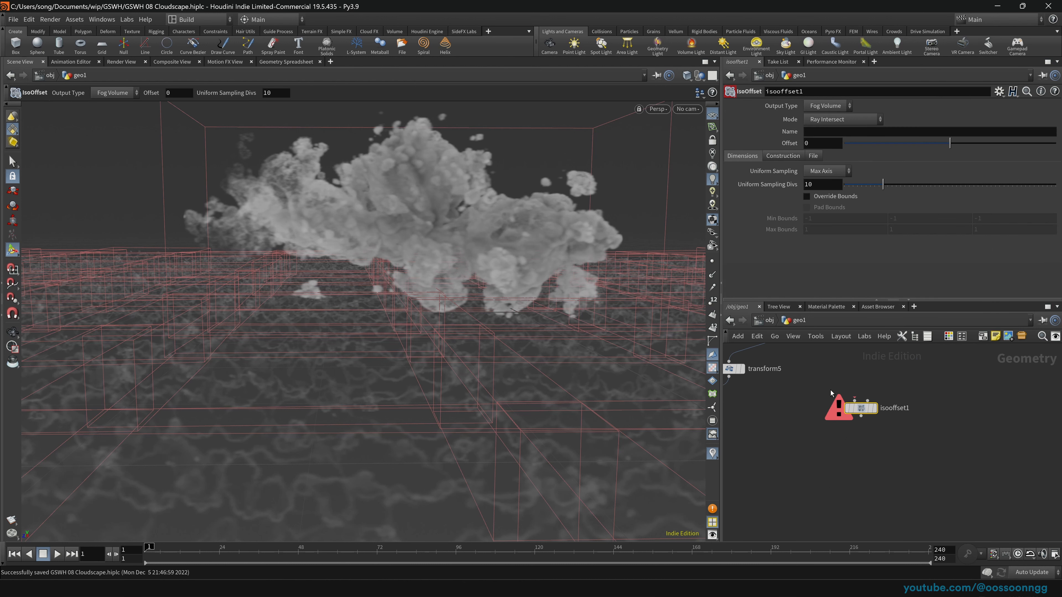
scroll(974, 383, "down", 2)
middle_click_drag(976, 383, 1039, 519)
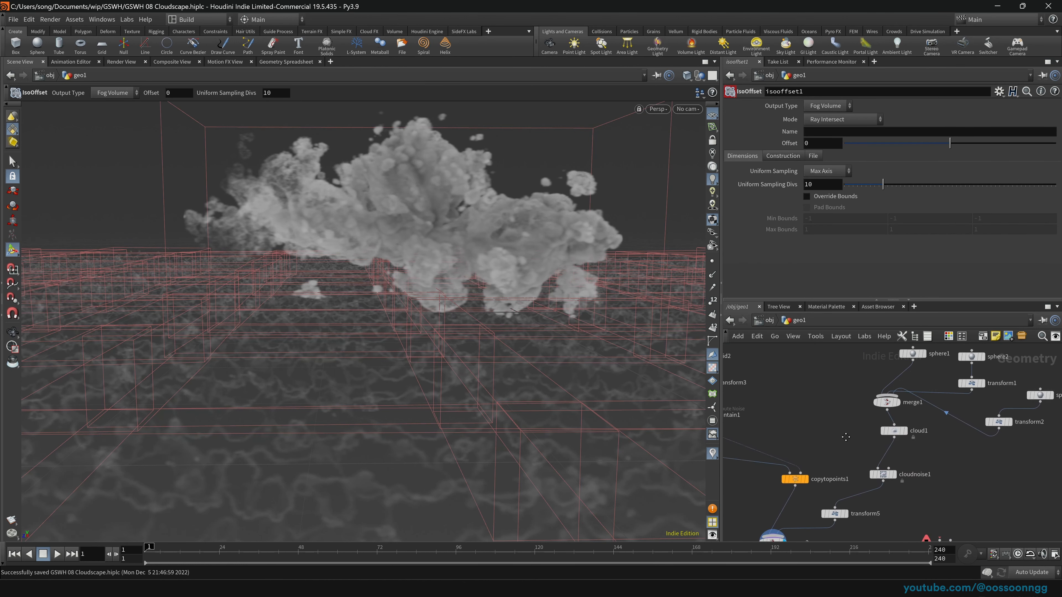
middle_click_drag(786, 349, 826, 369)
middle_click_drag(1044, 492, 942, 352)
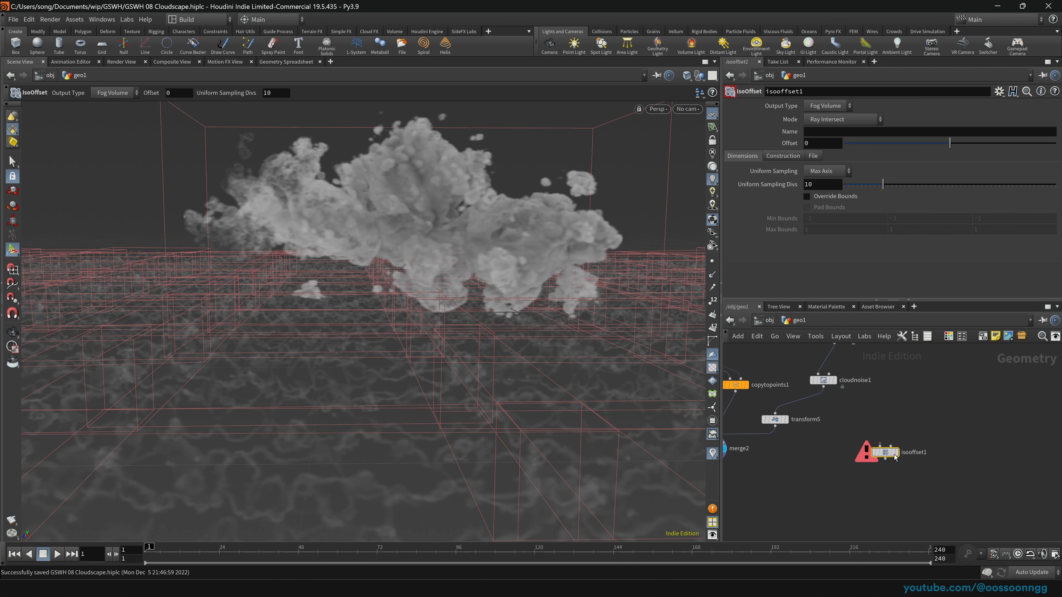
Add a sphere, connect it to isooffset1 as its input, display isooffset1 and inspect its volume information
left_click_drag(880, 446, 946, 420)
key("Tab")
type("sphere")
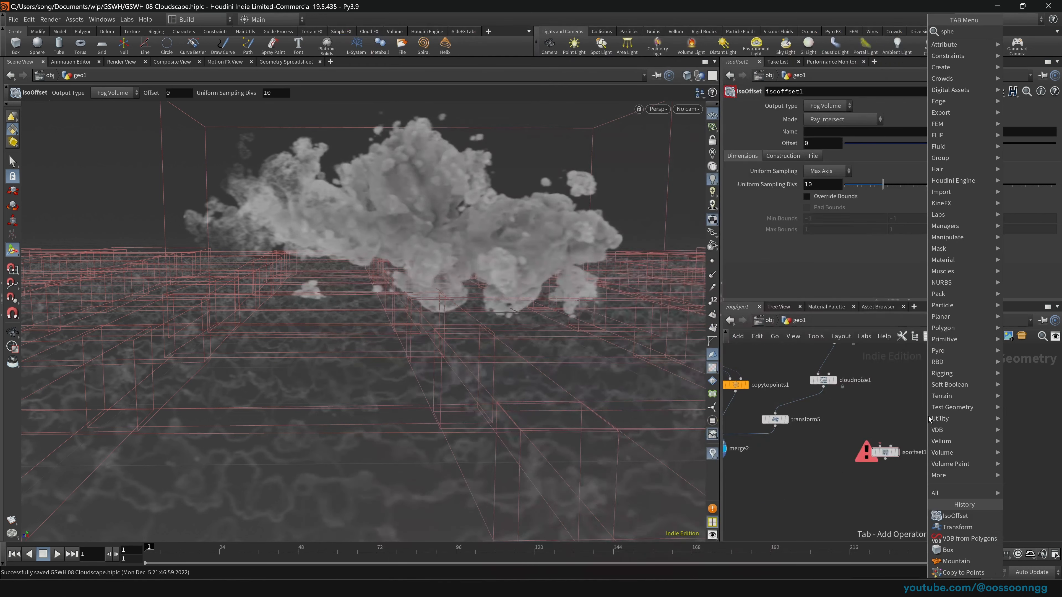
key("Return")
left_click(921, 383)
left_click_drag(921, 390, 882, 445)
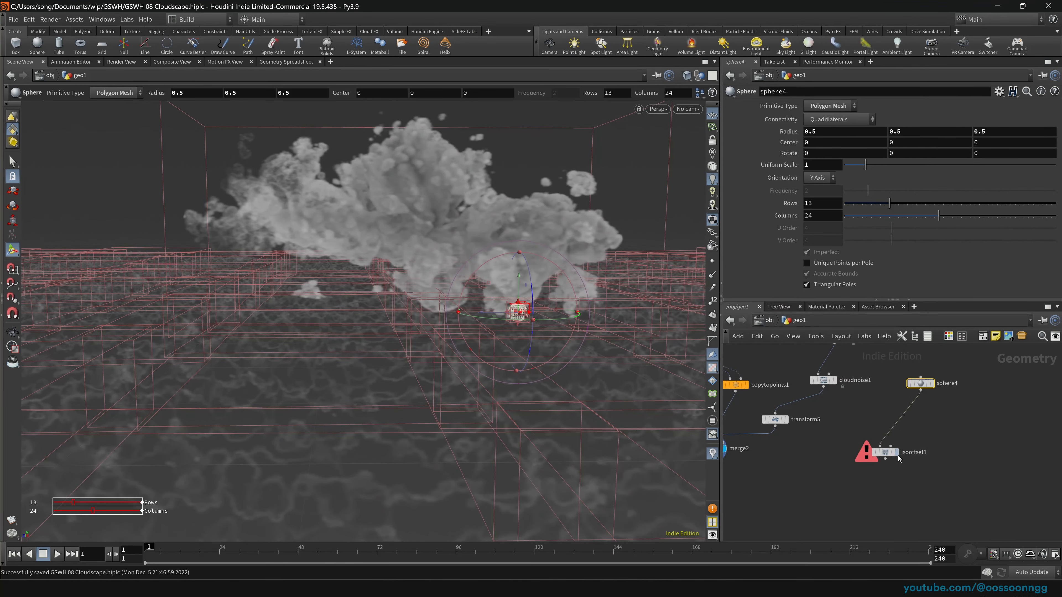
left_click(900, 452)
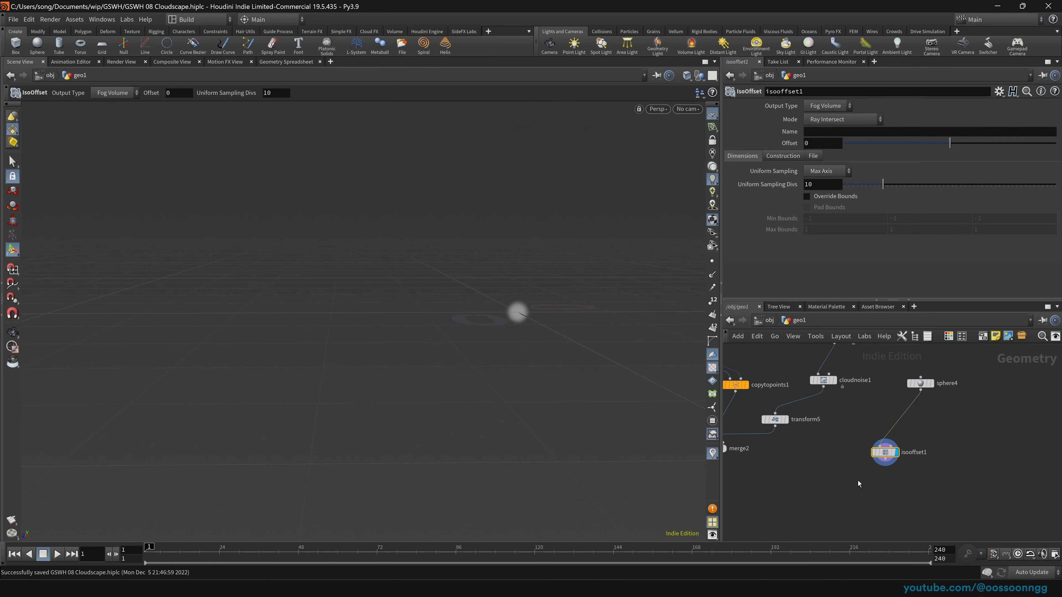
middle_click(882, 452)
Add a Convert VDB node after isooffset1, set Convert To to VDB and compare the information of both nodes
key("Tab")
type("cvdb")
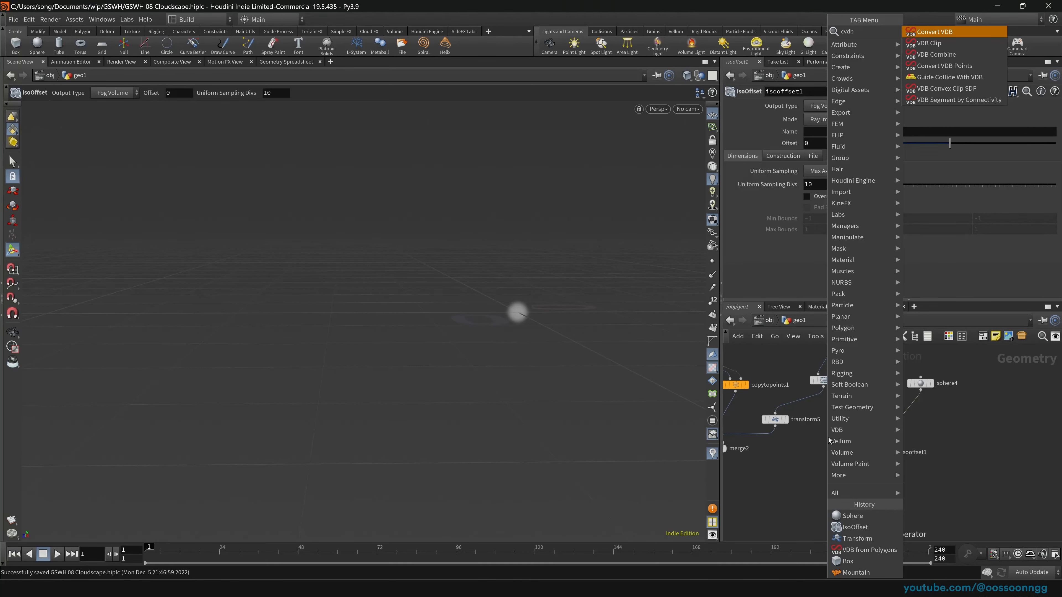
key("Return")
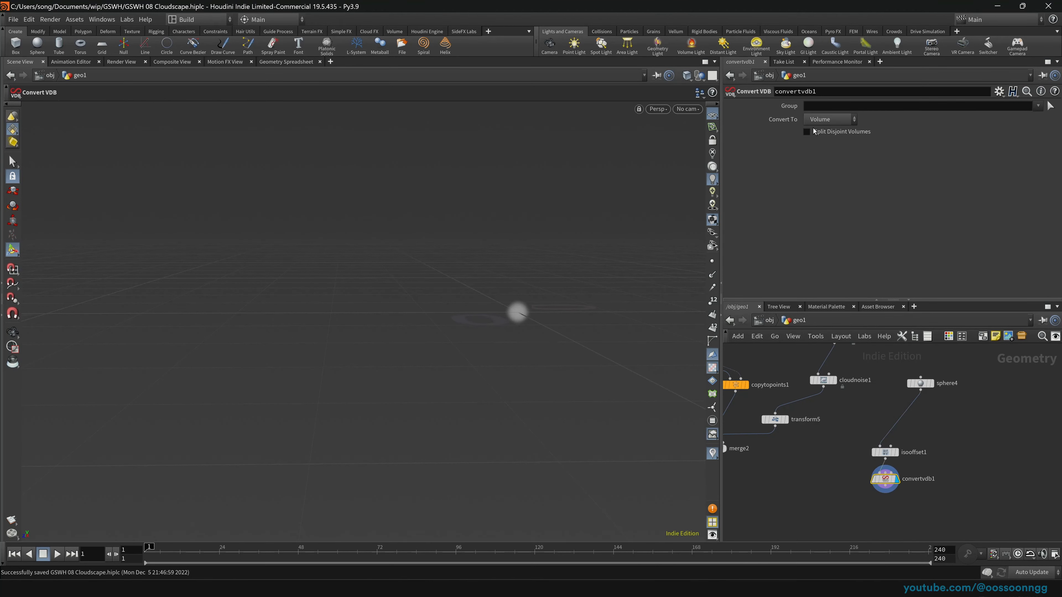
left_click(830, 119)
left_click(827, 144)
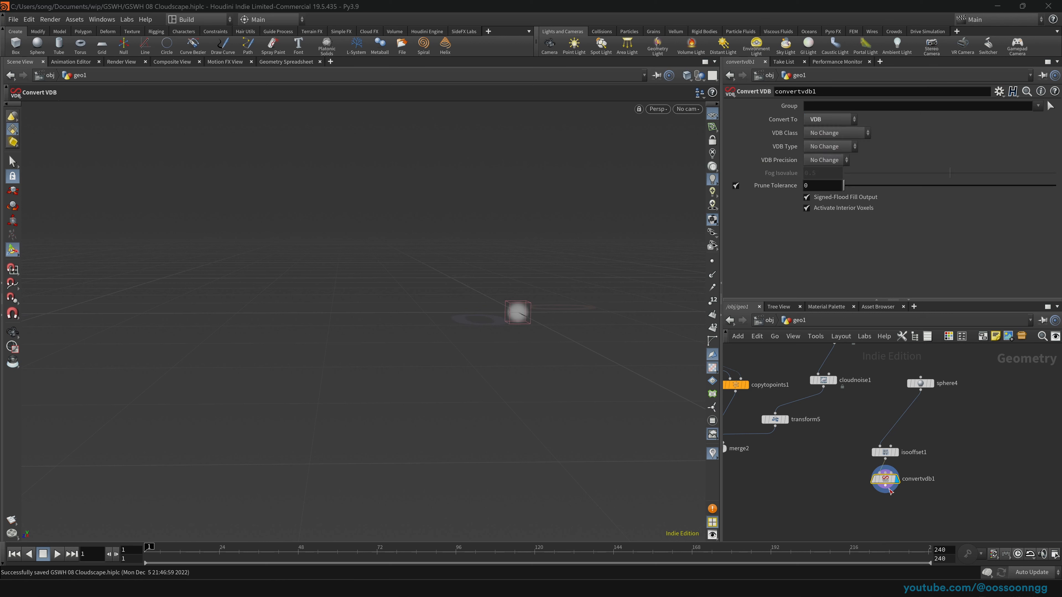
middle_click(890, 451)
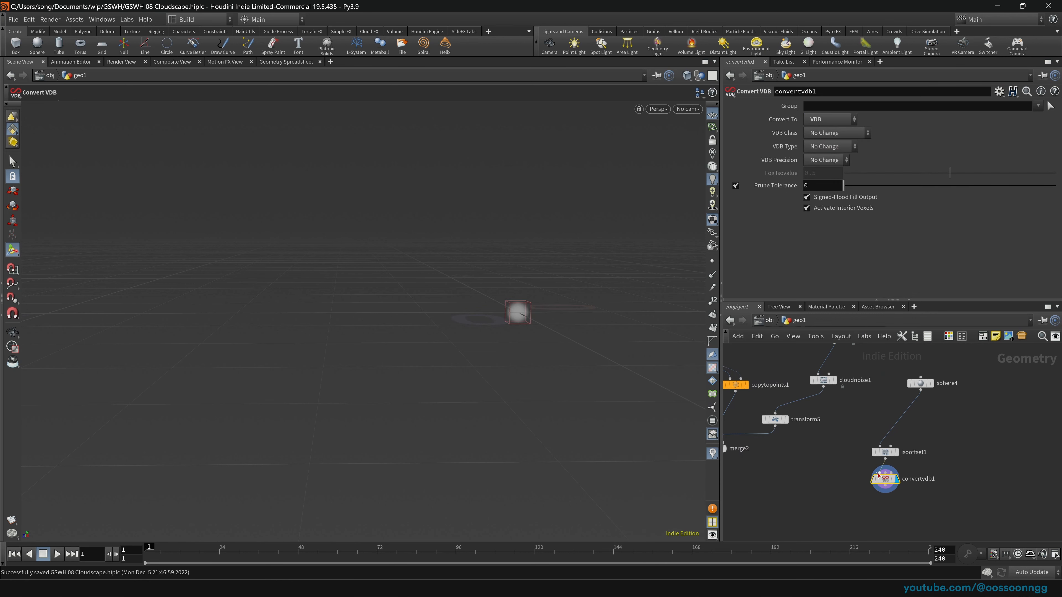
middle_click(888, 479)
Delete the test sphere, IsoOffset and Convert VDB nodes and frame the remaining geo1 network
left_click_drag(887, 376, 957, 487)
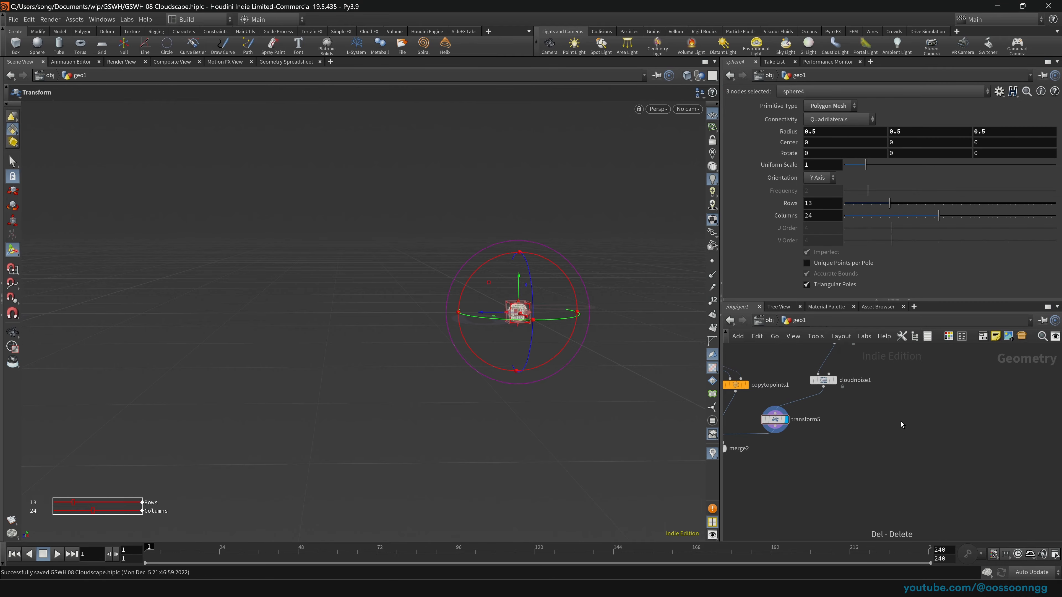
key("Delete")
key("h")
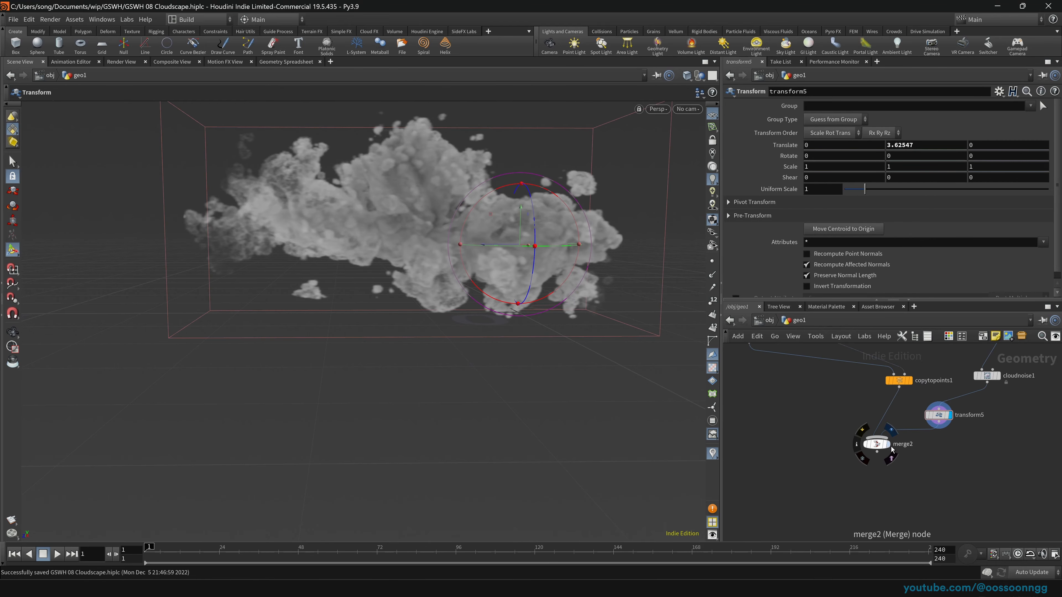